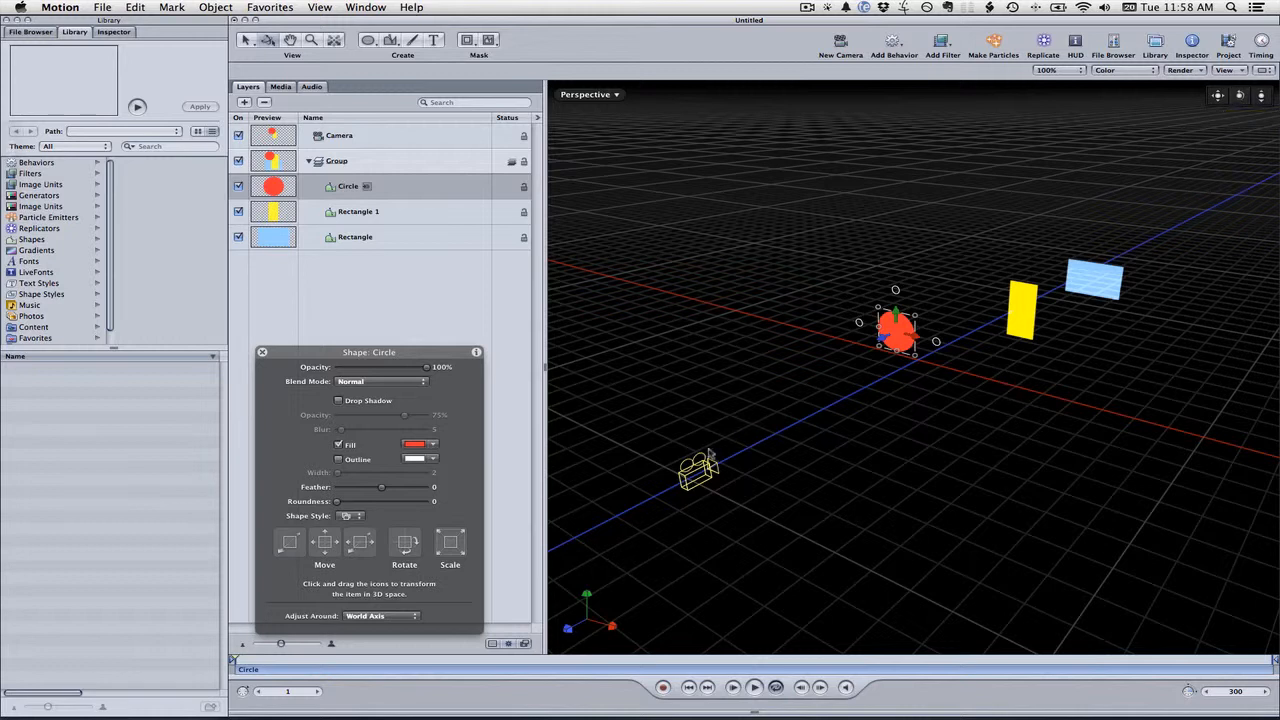
Select the camera and move it farther back from the shapes along the blue Z axis
left_click(698, 468)
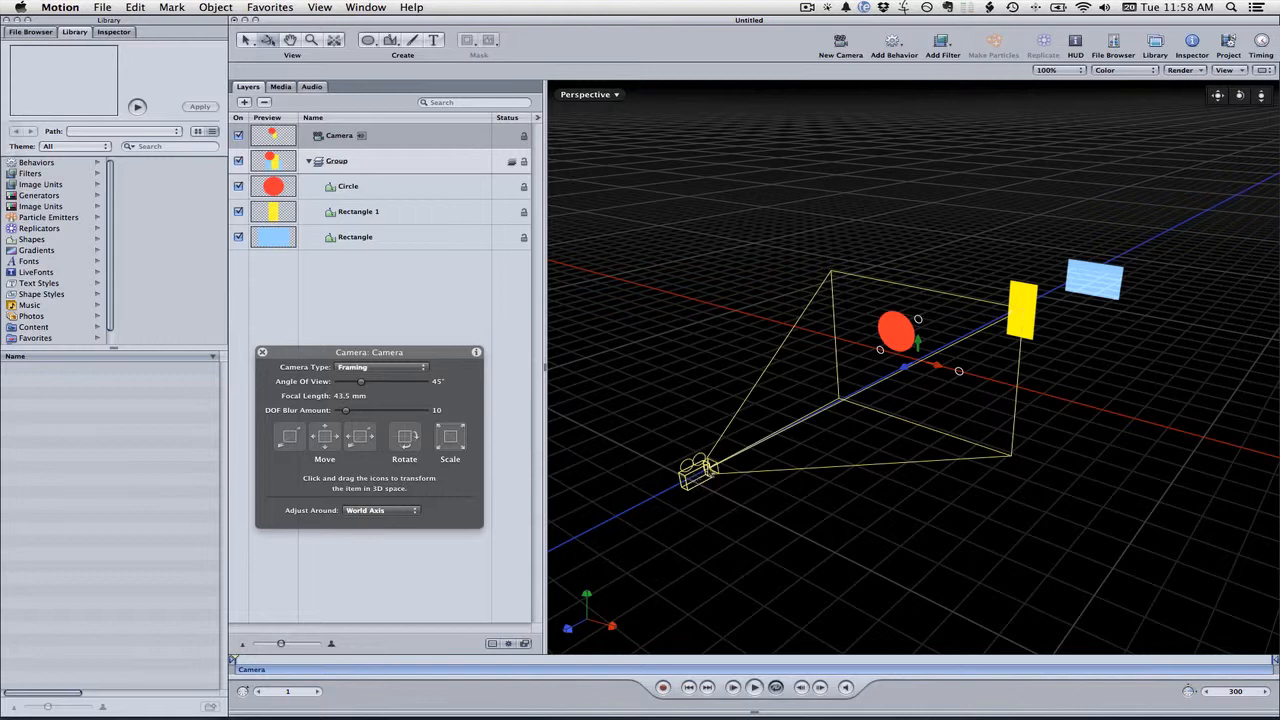
left_click_drag(905, 370, 830, 337)
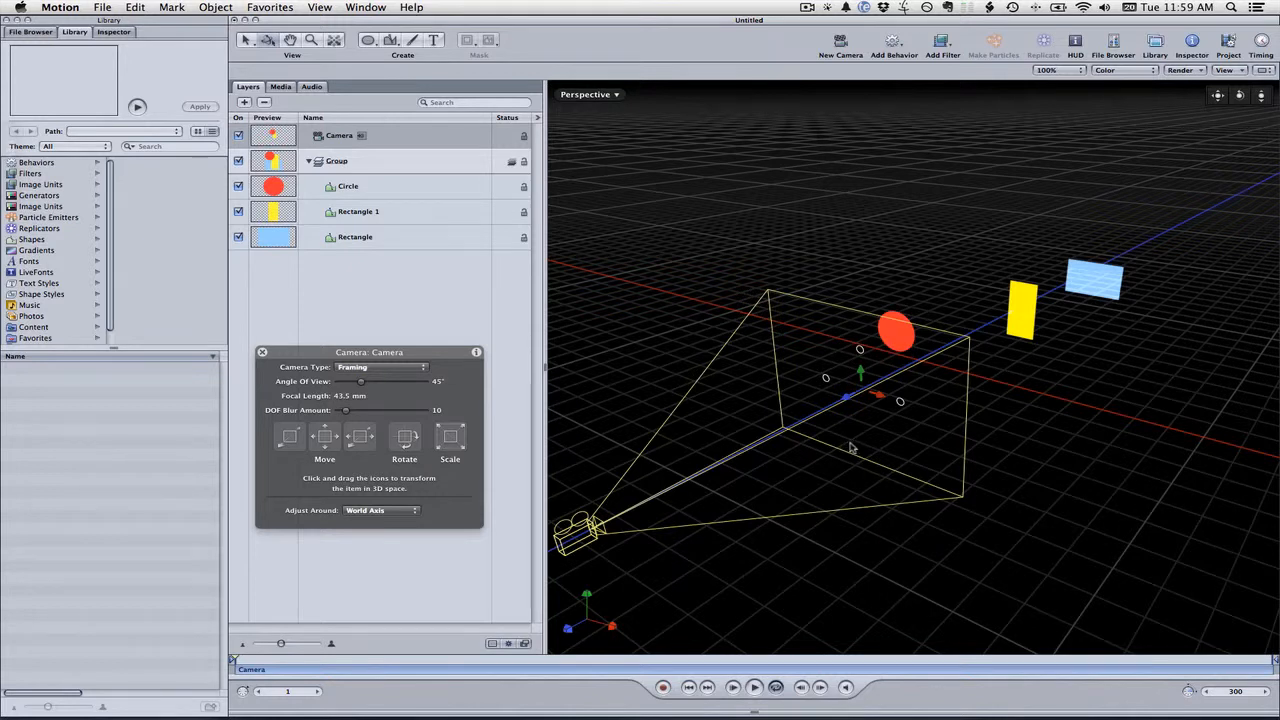
left_click(399, 134)
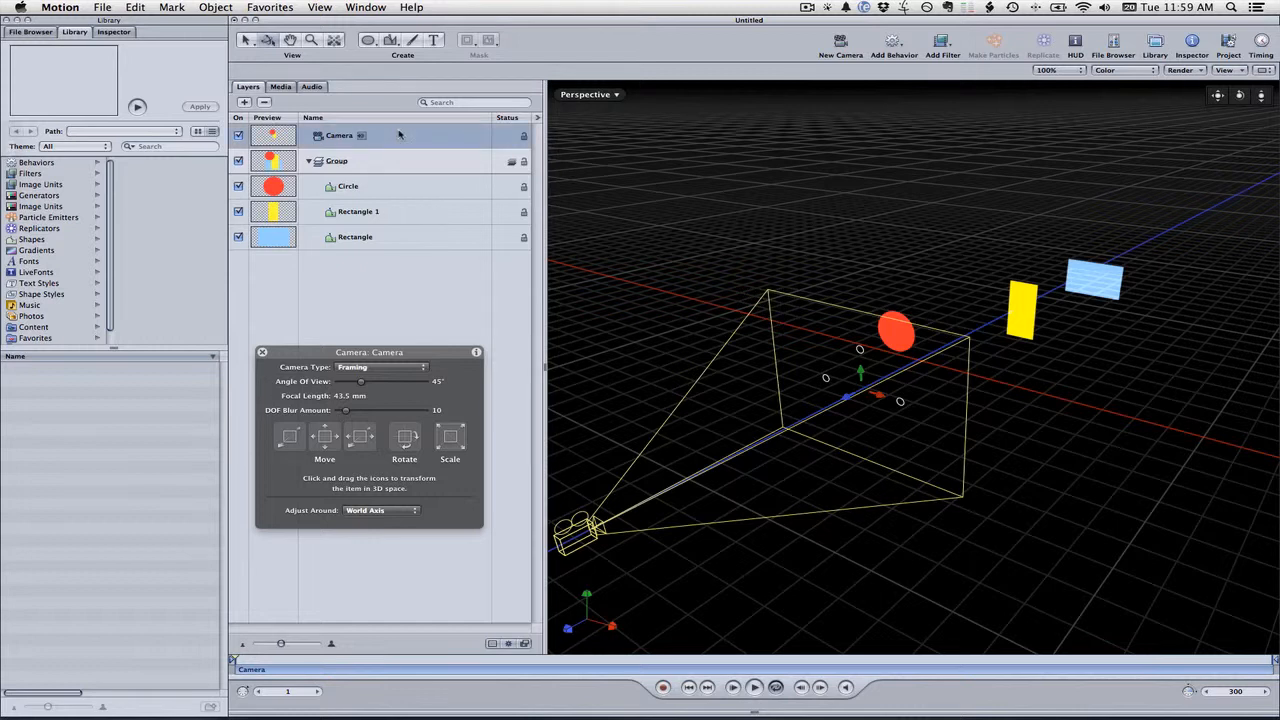
Open the camera's properties in the Inspector and add a keyframe to its Position parameter
left_click(31, 32)
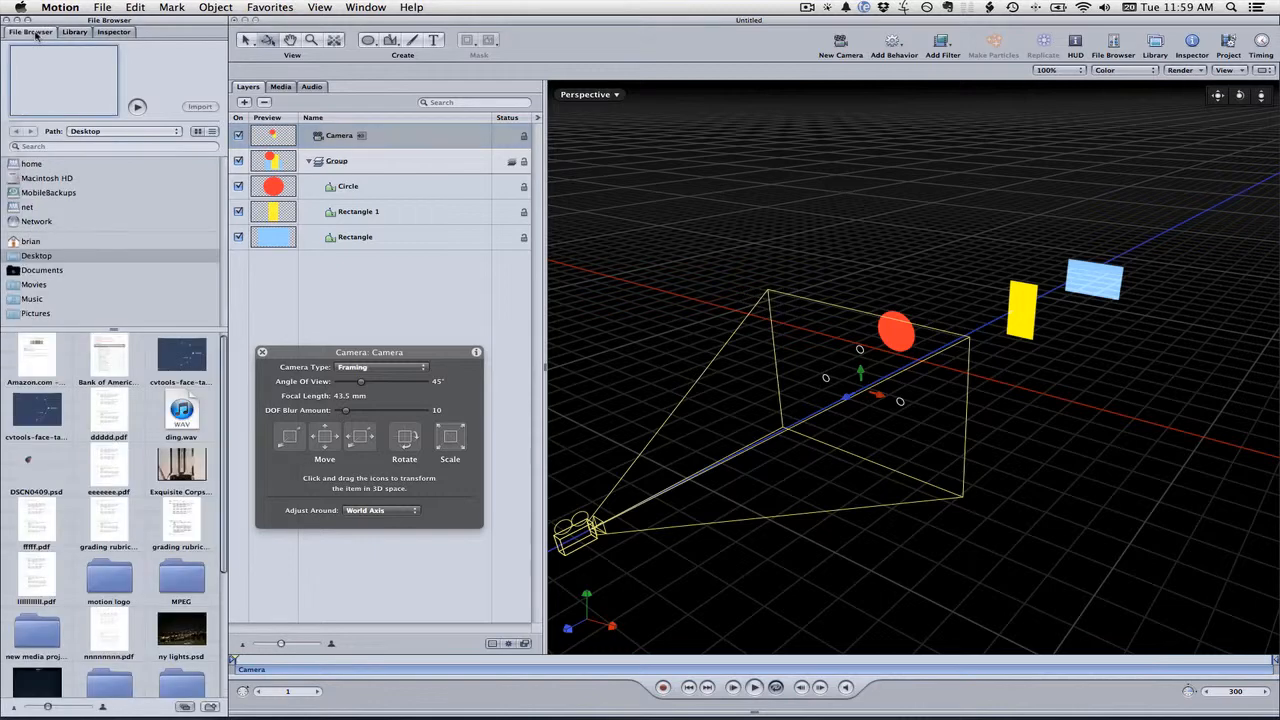
left_click(113, 32)
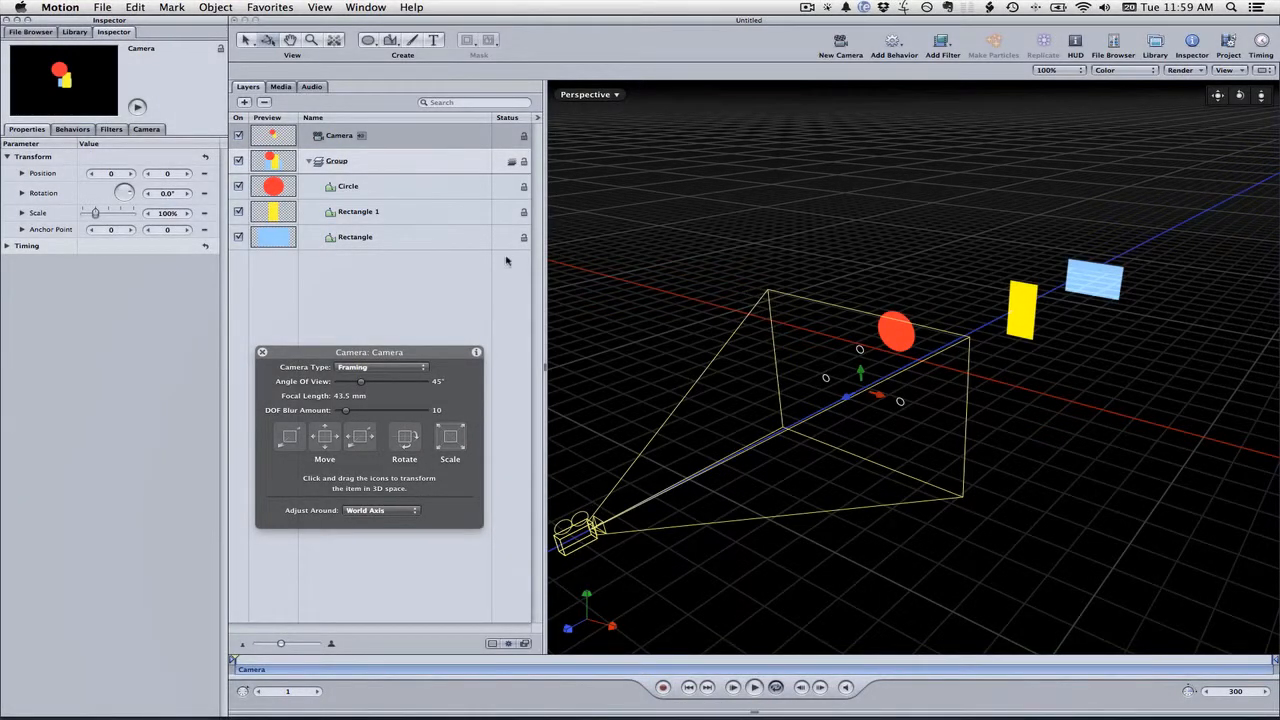
left_click(211, 176)
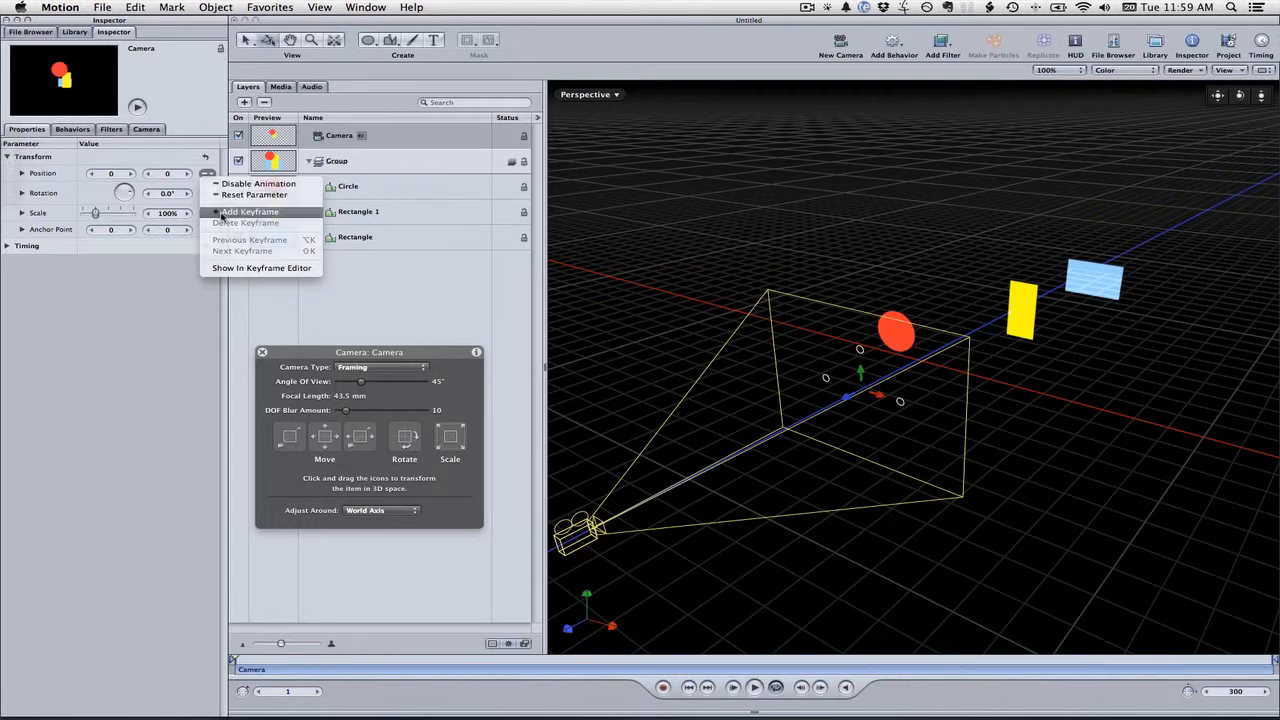
left_click(221, 214)
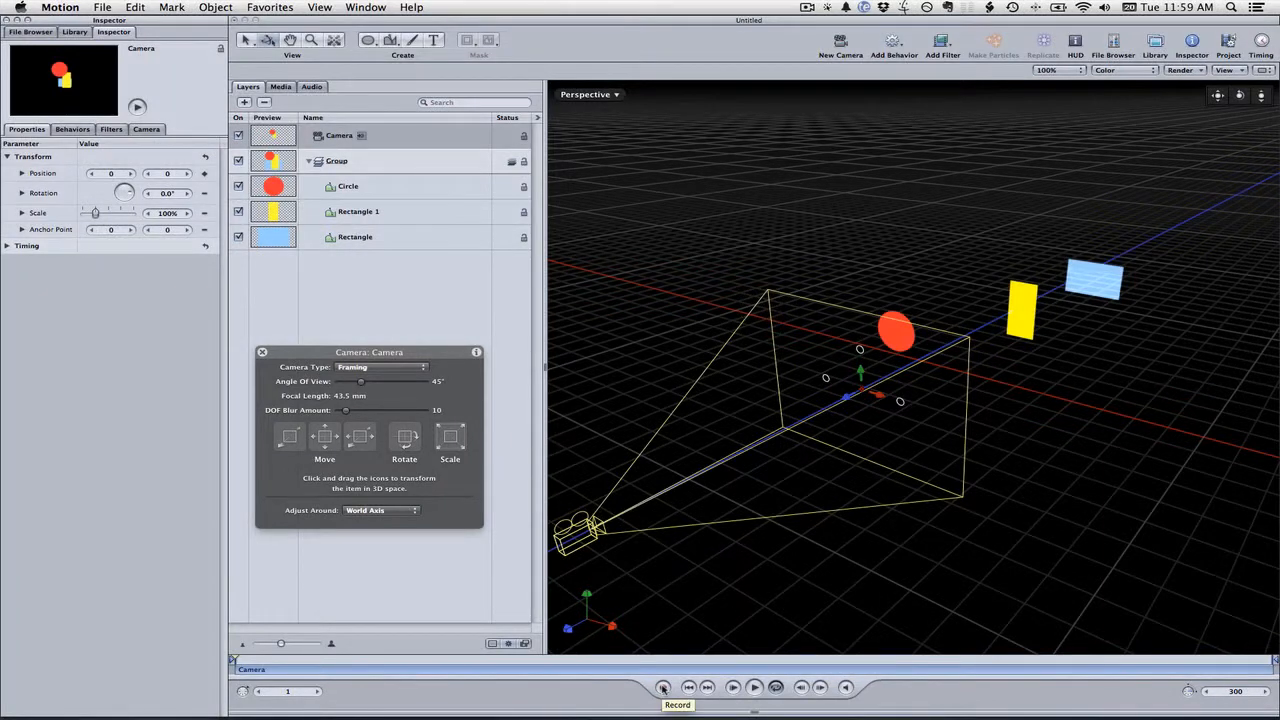
With recording on at frame 104, move the camera up and past the shapes to the far end
left_click(662, 688)
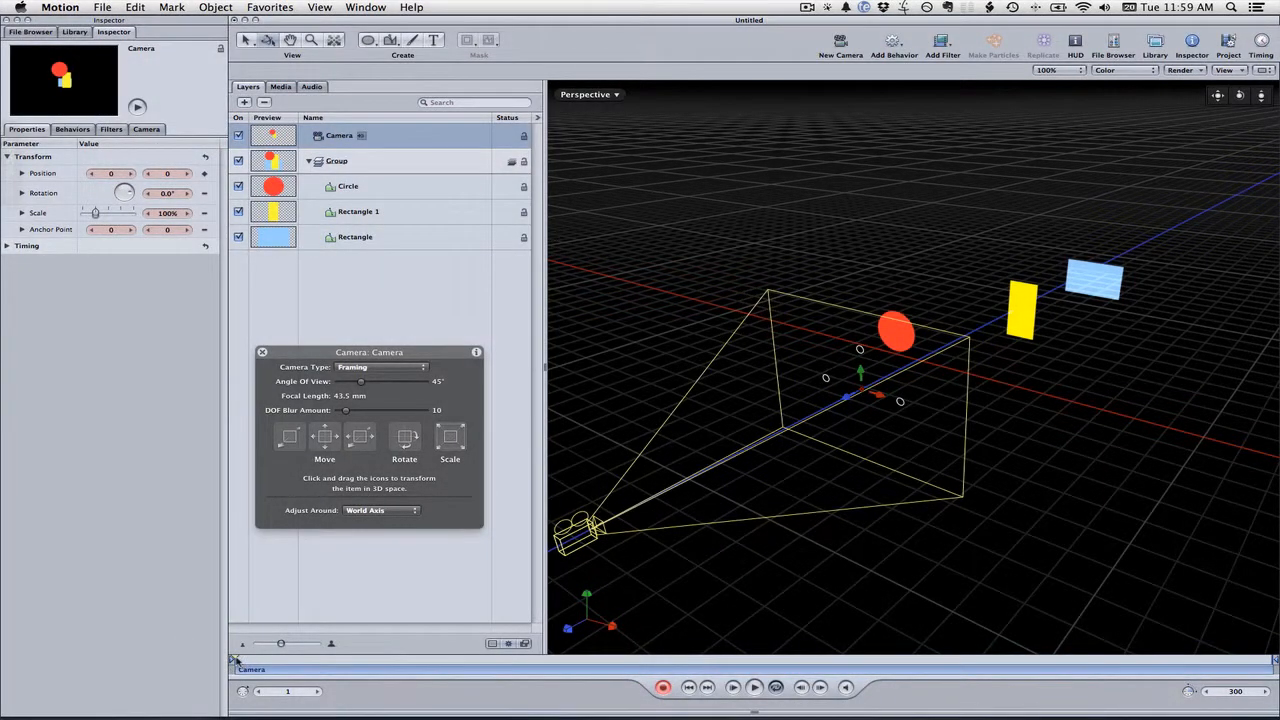
left_click_drag(236, 660, 590, 660)
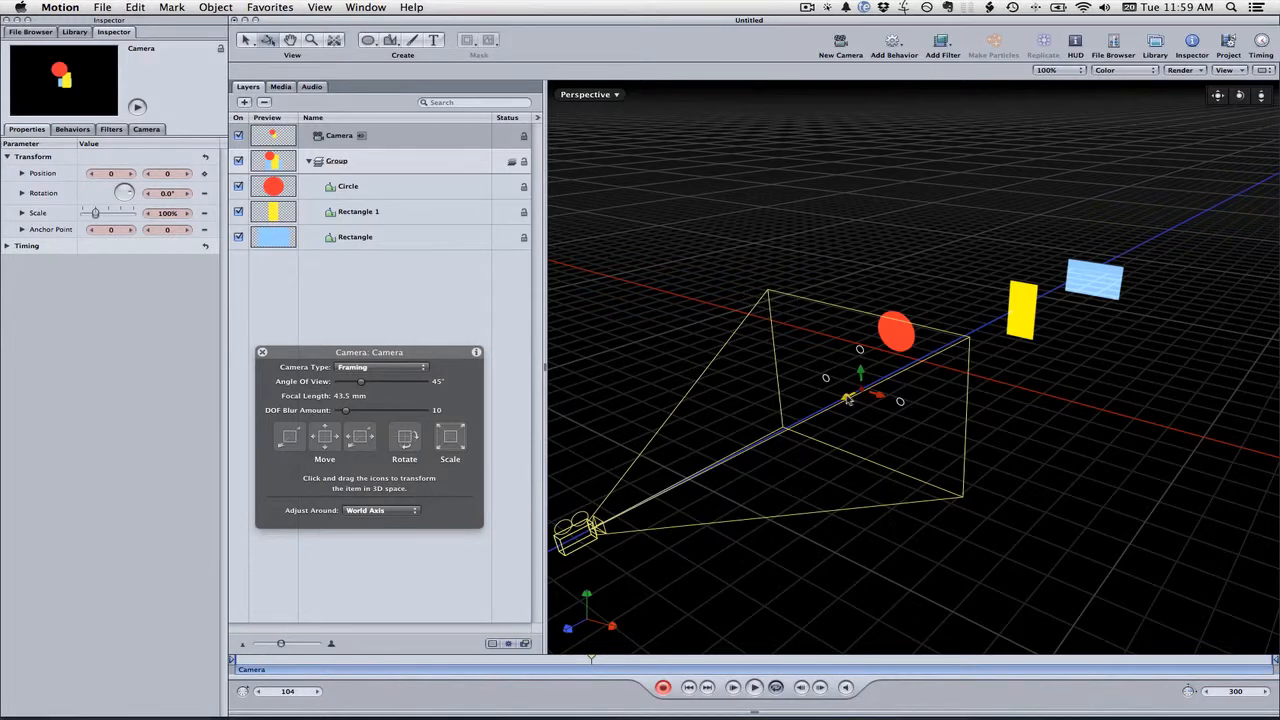
left_click_drag(848, 400, 1176, 267)
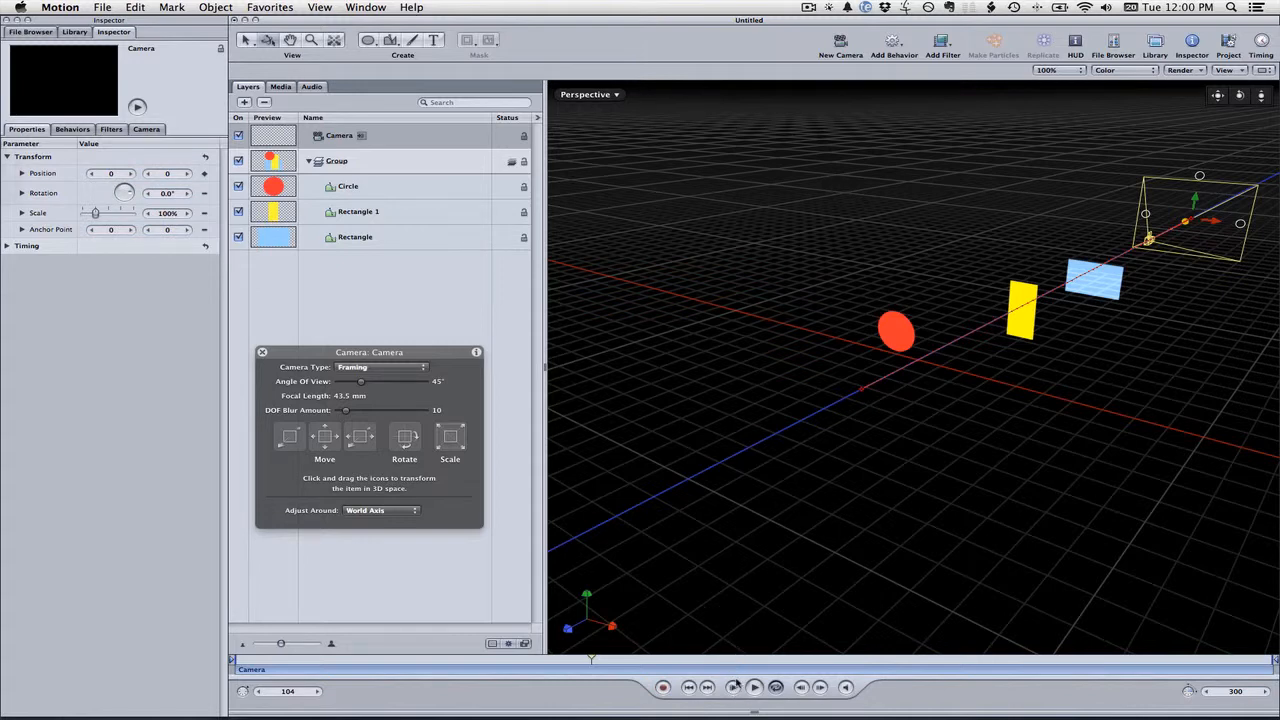
Play back the camera move, also viewing it through the Active Camera
left_click(734, 688)
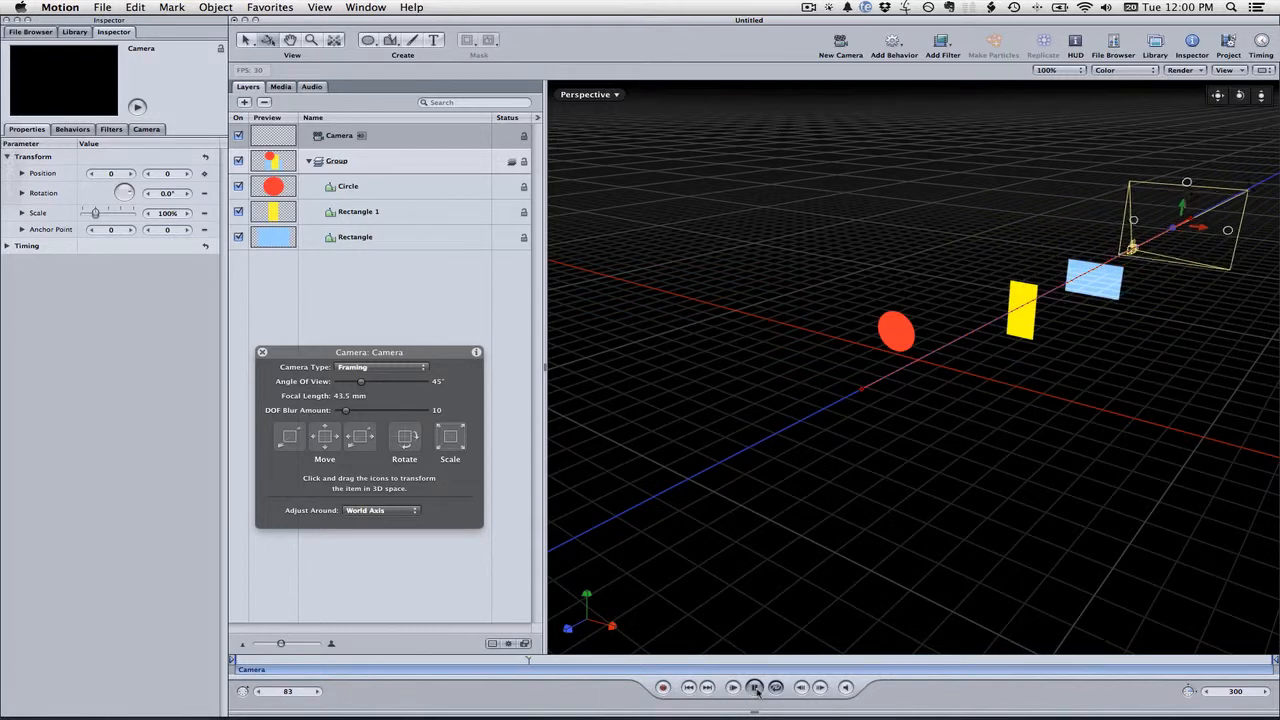
left_click(753, 688)
left_click(612, 95)
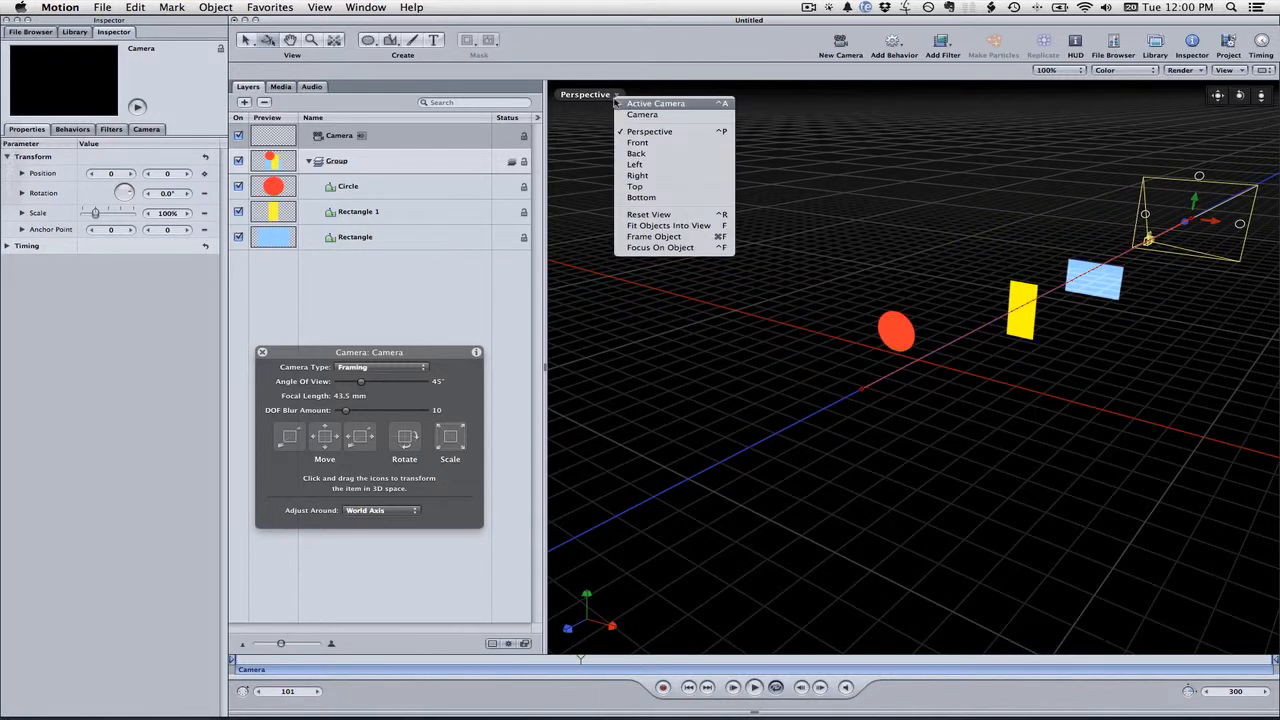
left_click(628, 105)
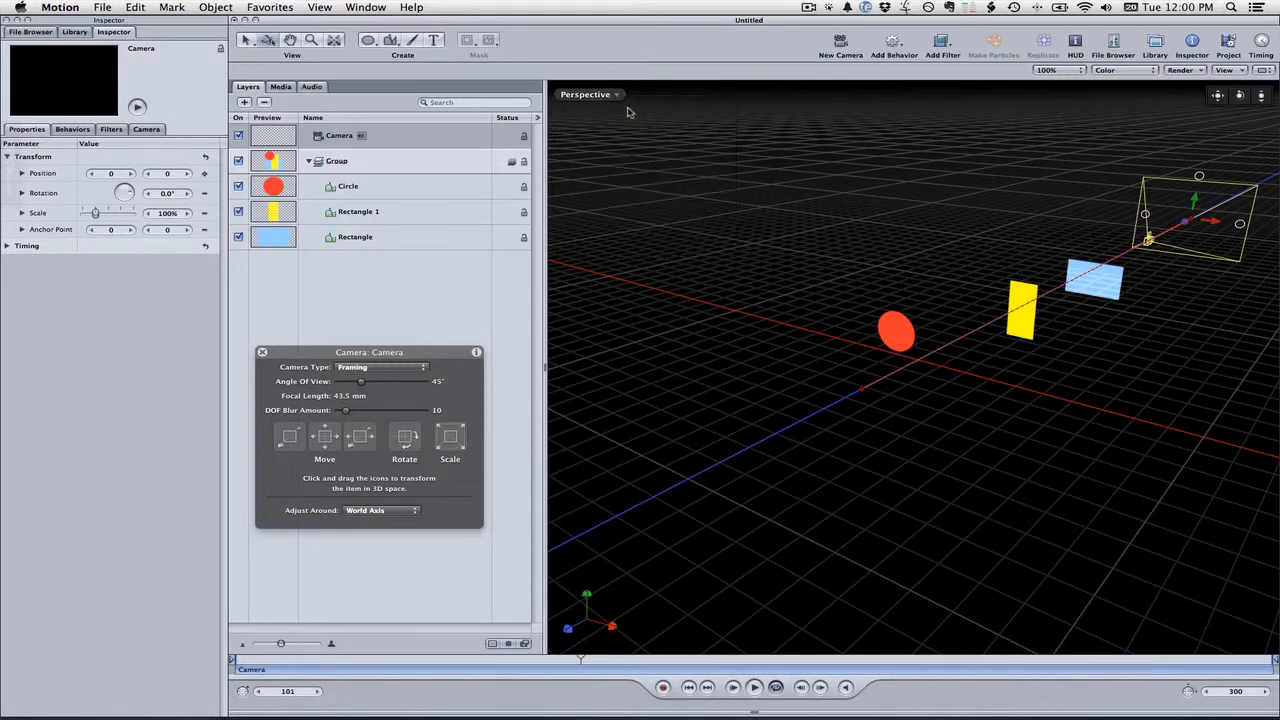
left_click(733, 688)
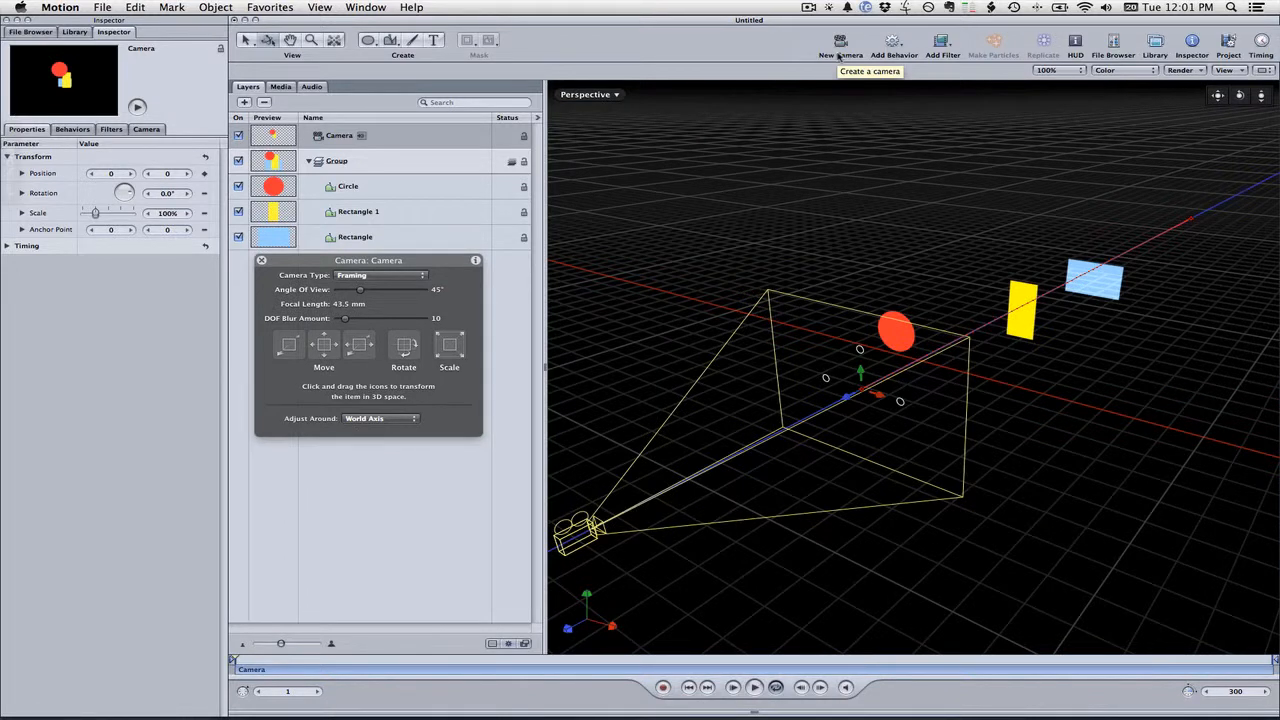
Show the timing pane and open the Keyframe Editor to inspect the camera's position curves
left_click(1262, 42)
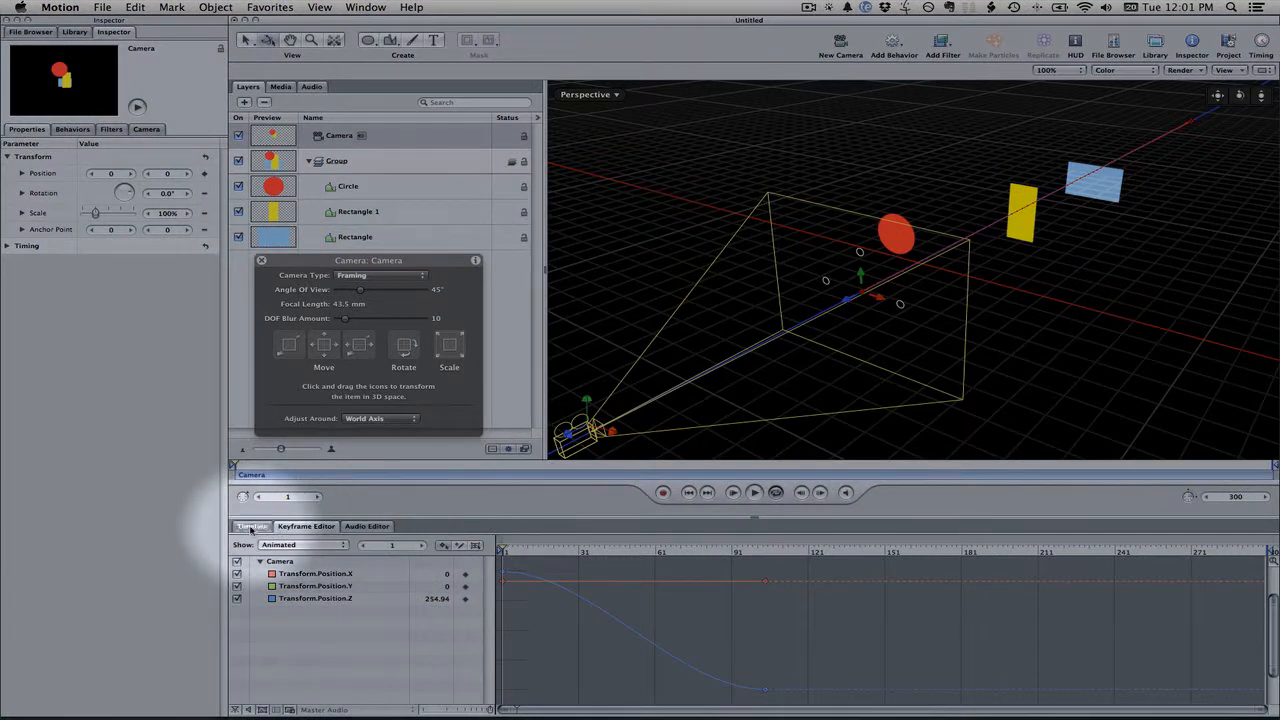
left_click(252, 527)
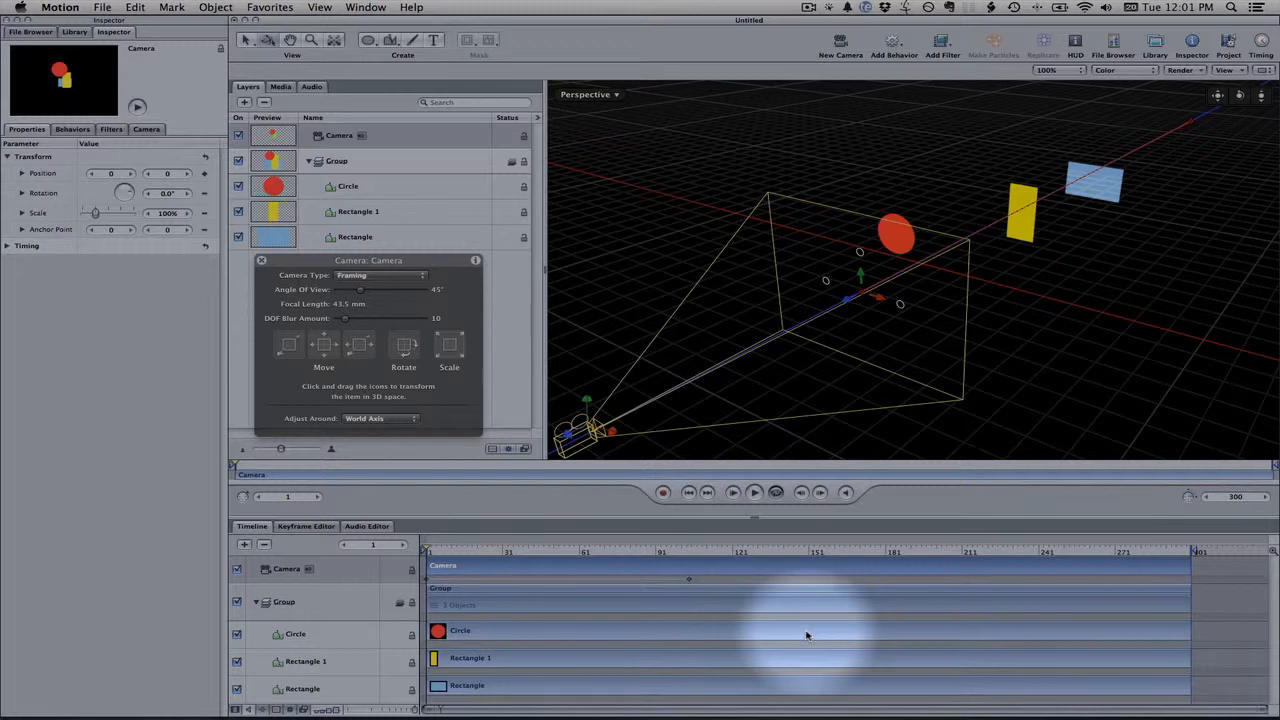
left_click(307, 527)
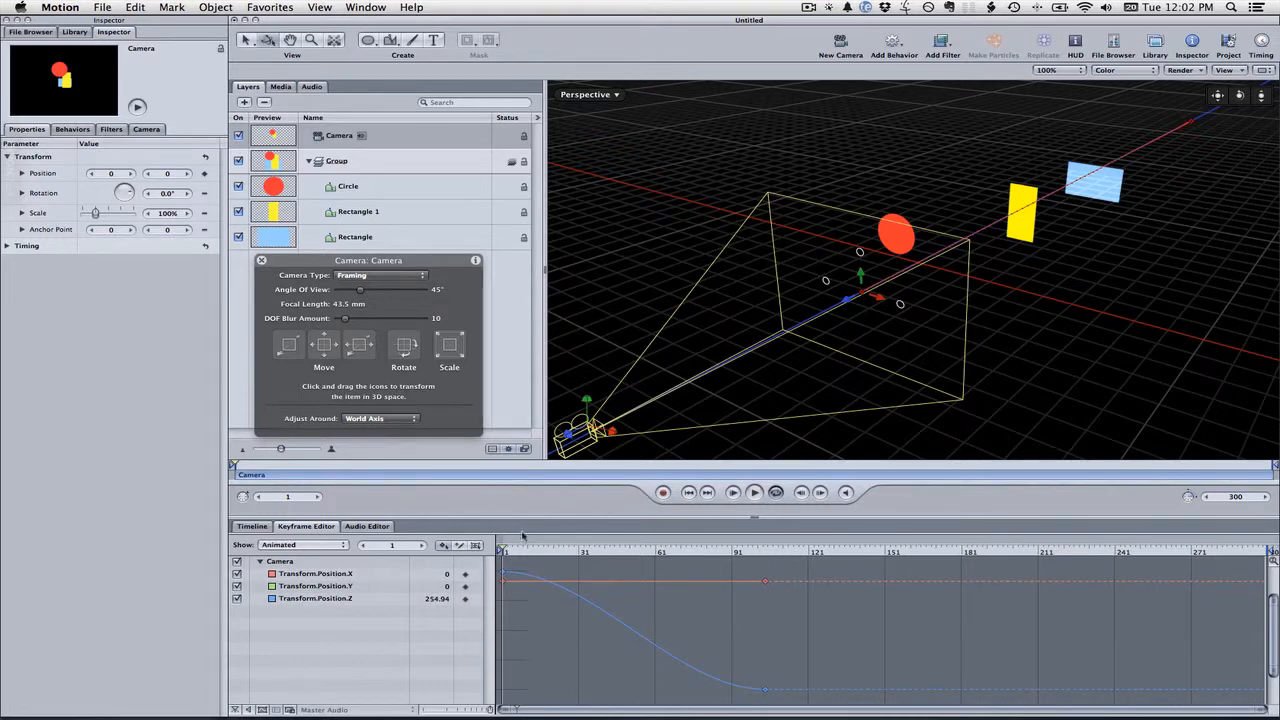
mouse_move(504, 551)
left_mouse_down()
mouse_move(770, 548)
mouse_move(497, 545)
left_mouse_up()
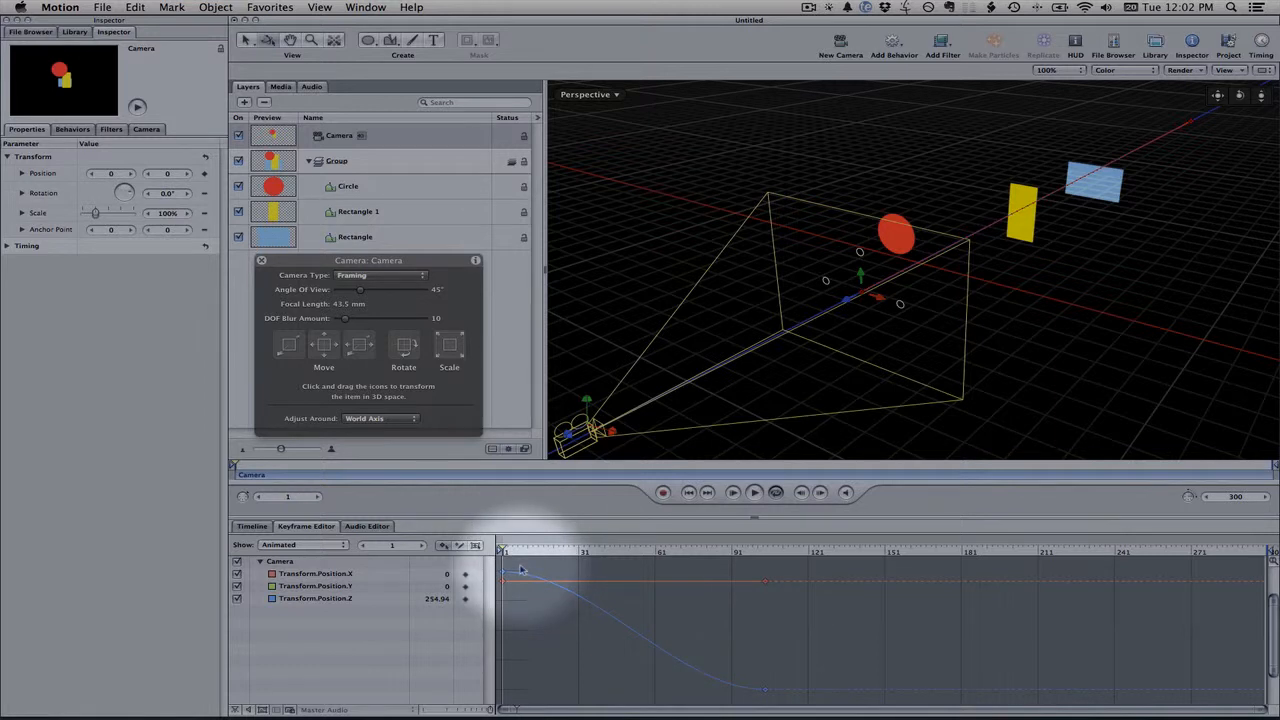
Try raising the end Transform.Position.Z keyframe, scrubbing the playhead to preview, then lowering it back
left_click(766, 691)
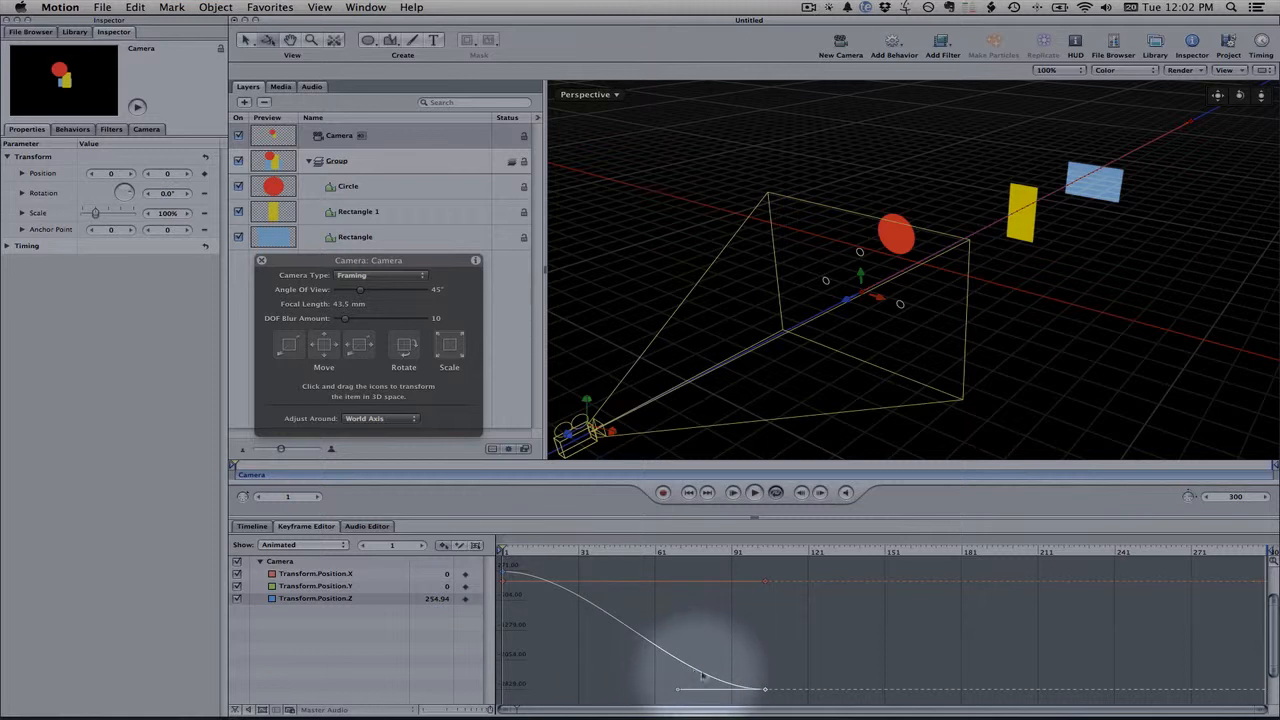
left_click_drag(765, 690, 767, 609)
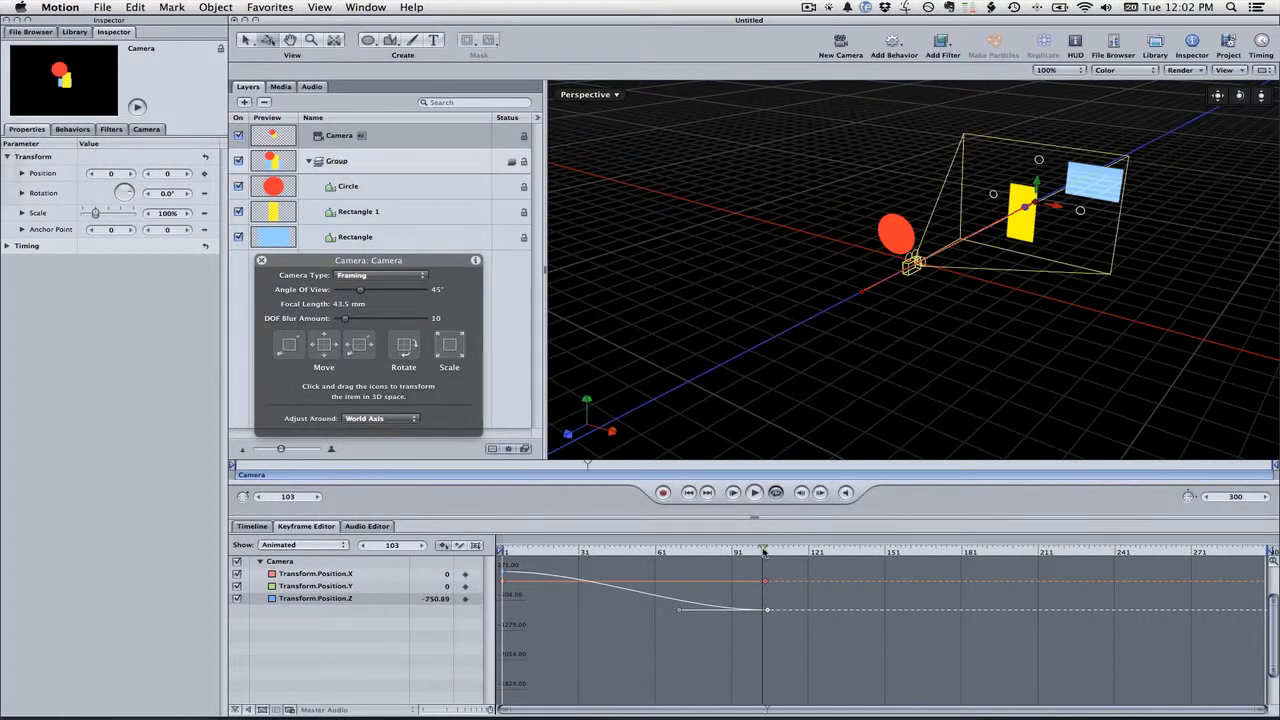
left_click_drag(763, 549, 503, 552)
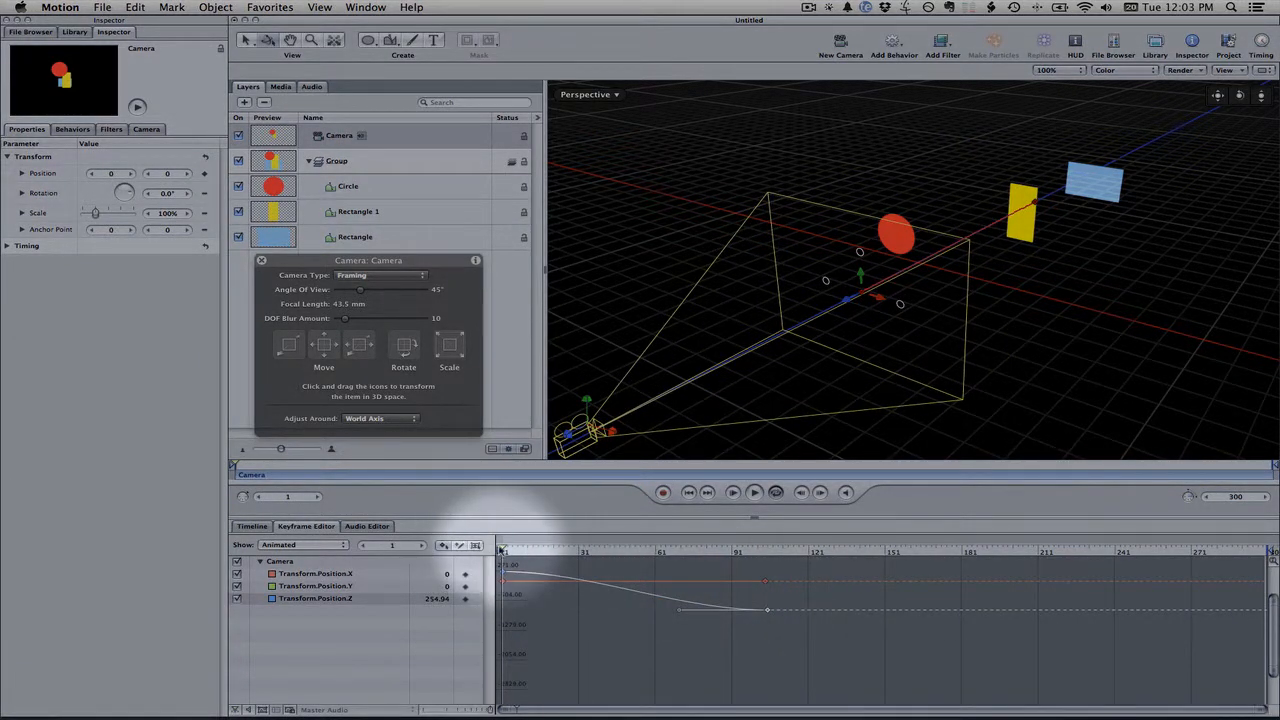
left_click_drag(503, 551, 763, 558)
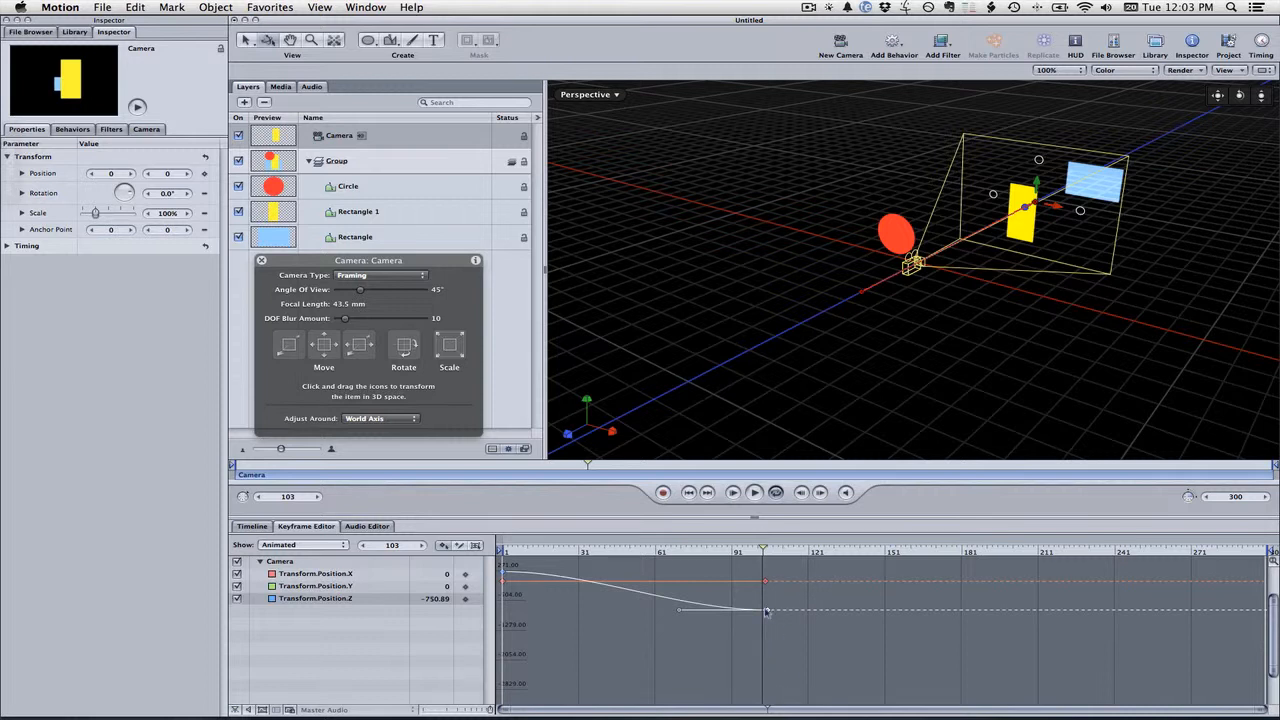
left_click_drag(768, 612, 765, 685)
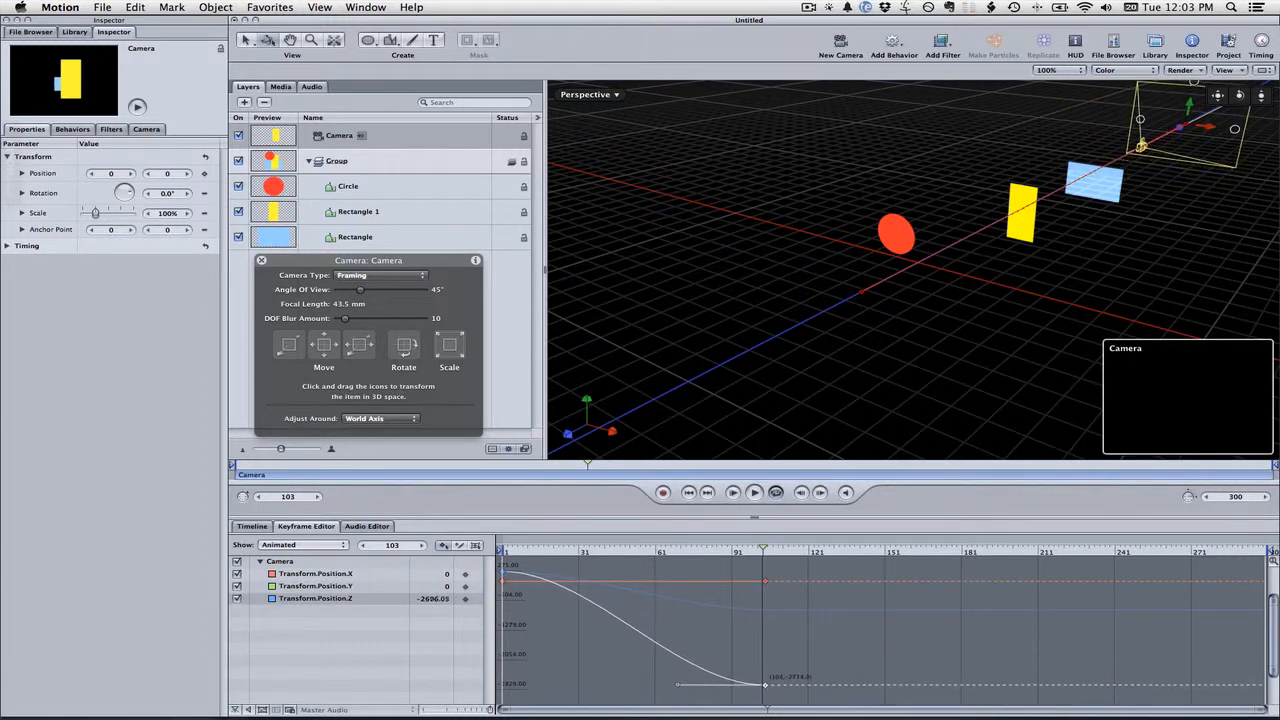
Delete the end Transform.Position.Z keyframe at about frame 103
left_click_drag(761, 549, 505, 555)
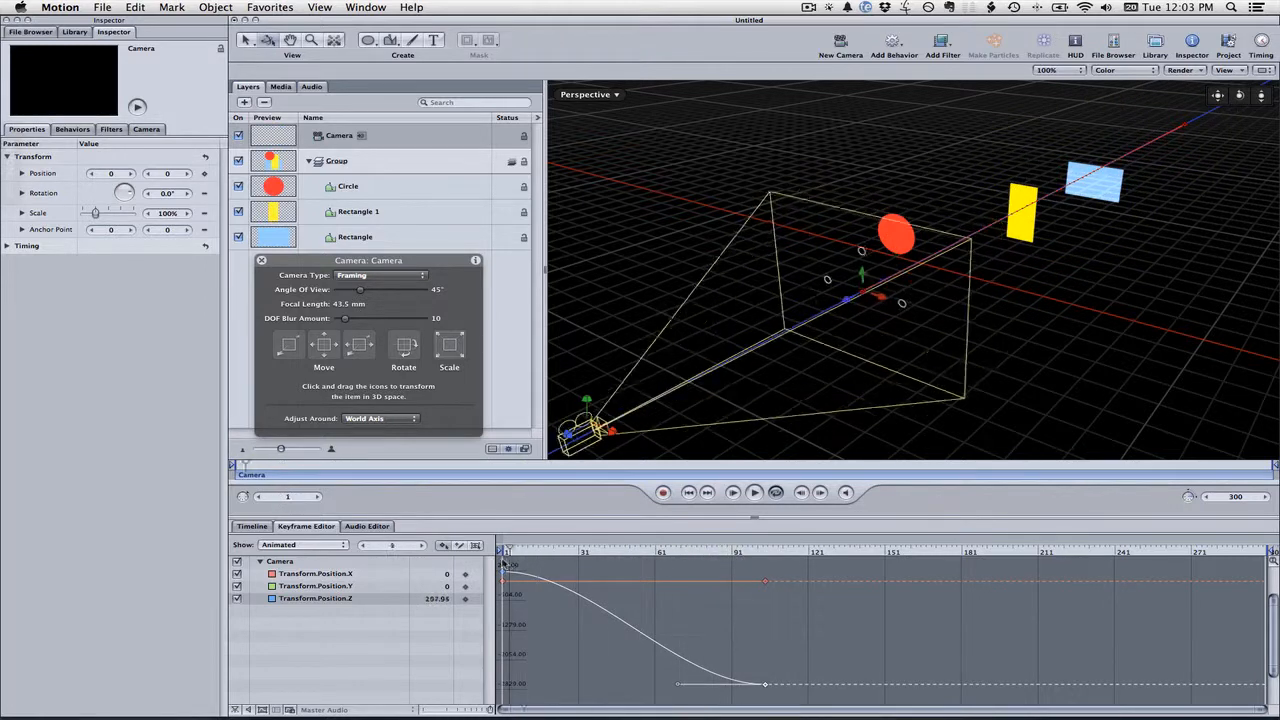
right_click(766, 687)
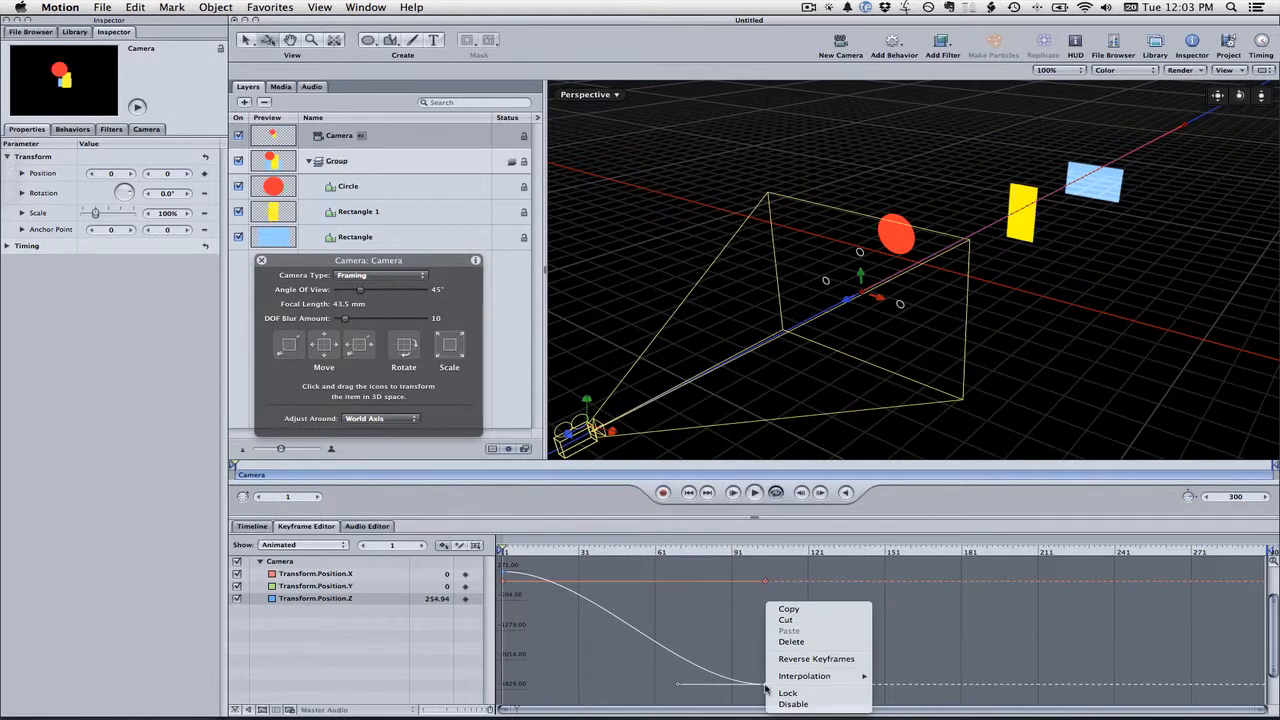
left_click(792, 642)
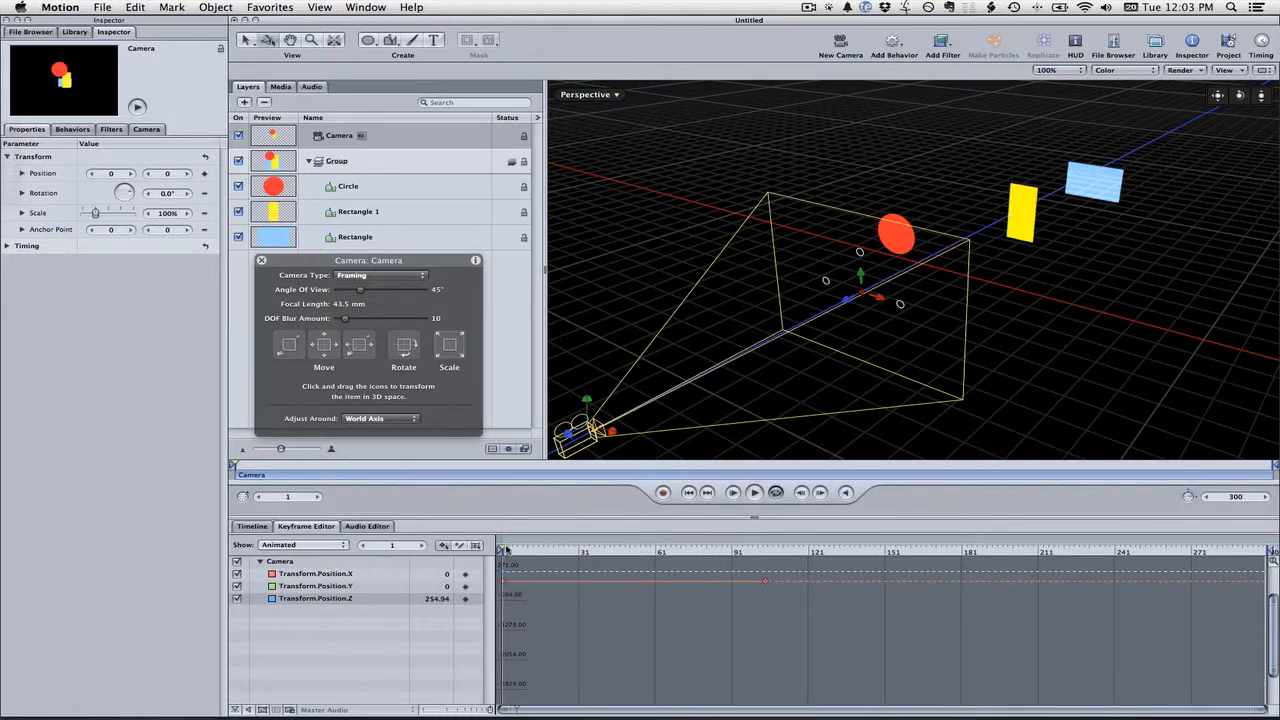
mouse_move(507, 549)
left_mouse_down()
mouse_move(893, 549)
mouse_move(502, 549)
left_mouse_up()
Hide the timing pane and browse the Library's Camera behaviors
left_click(1263, 44)
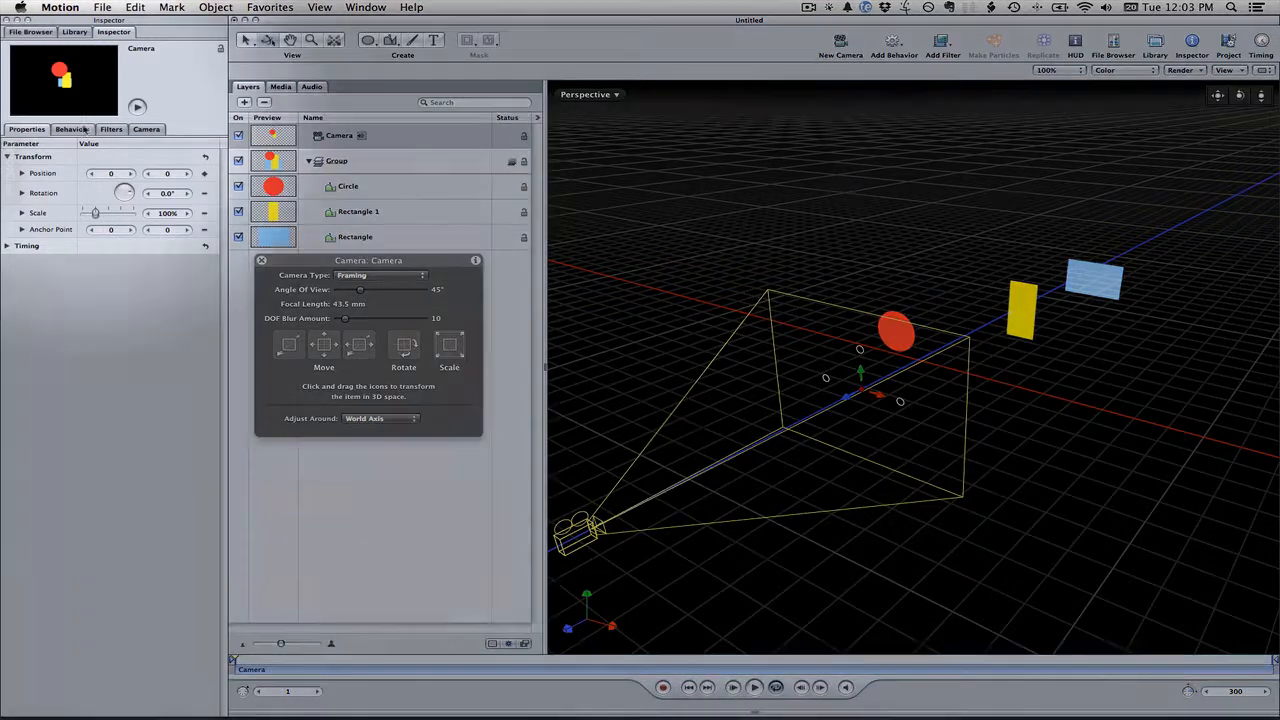
left_click(68, 131)
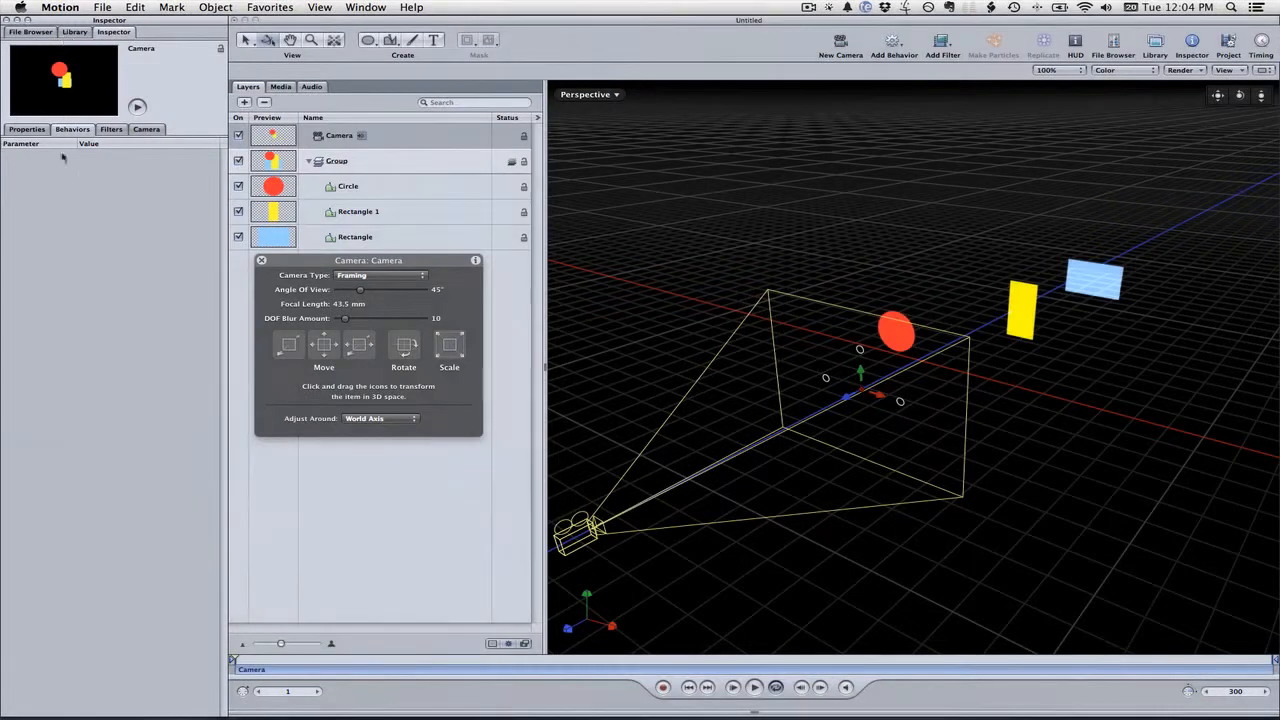
left_click(75, 32)
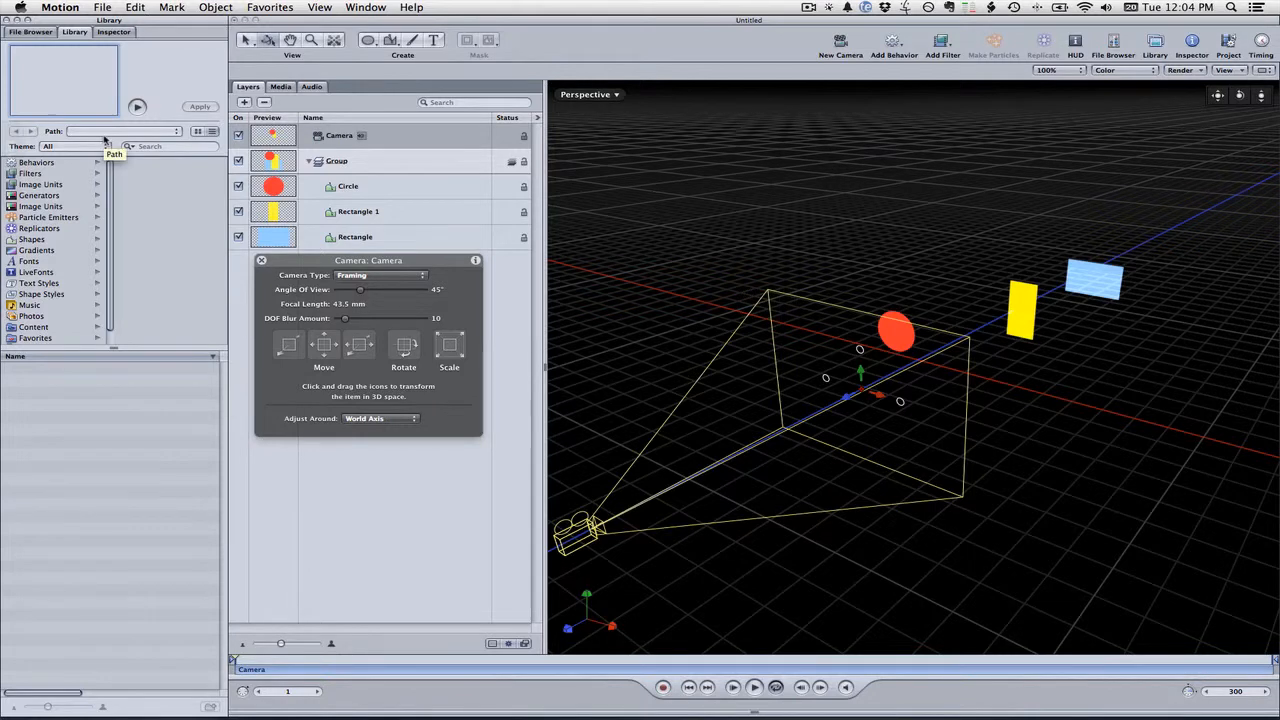
left_click(55, 162)
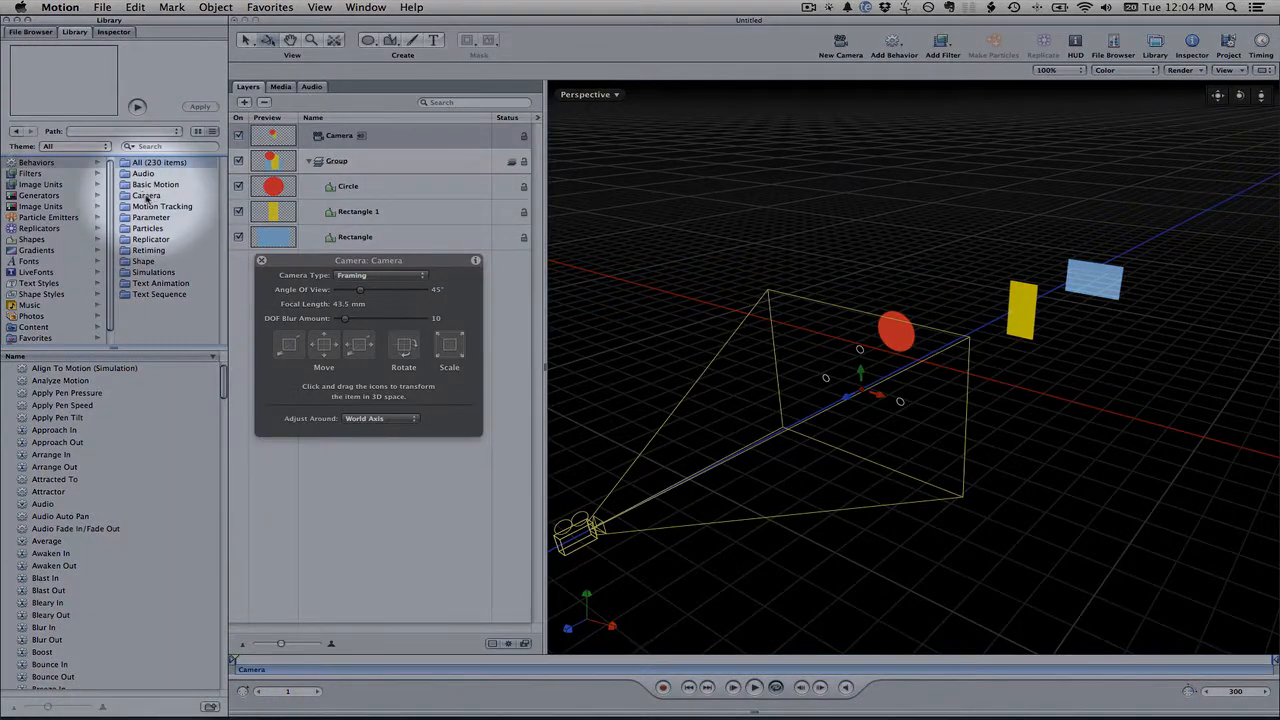
left_click(146, 196)
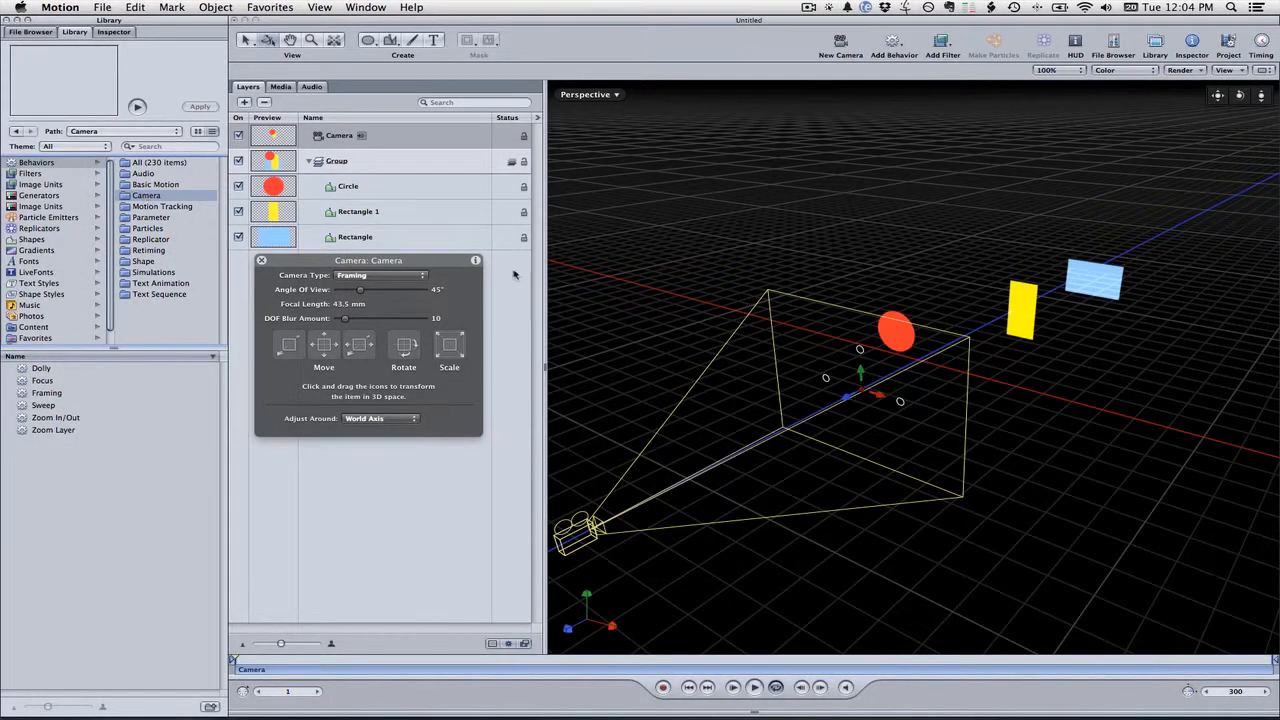
Apply the Framing behavior to the Camera layer and open its settings in the Inspector
left_click_drag(460, 266, 444, 363)
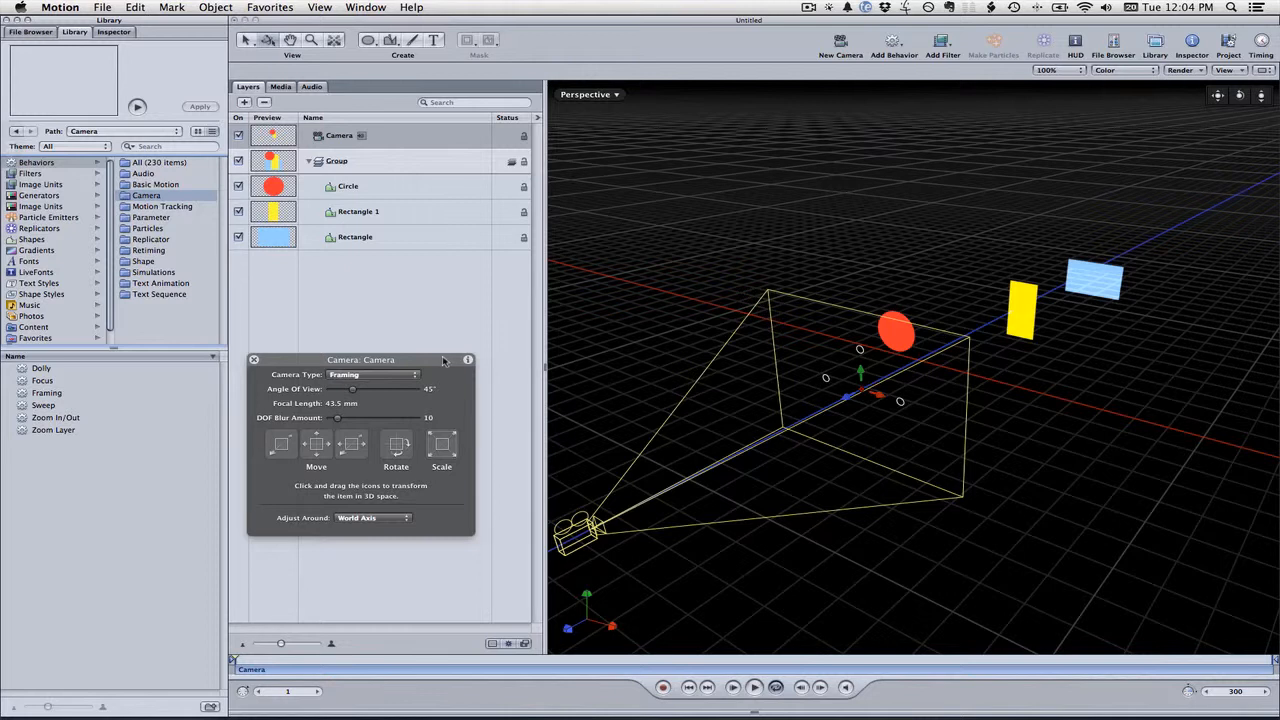
left_click(44, 394)
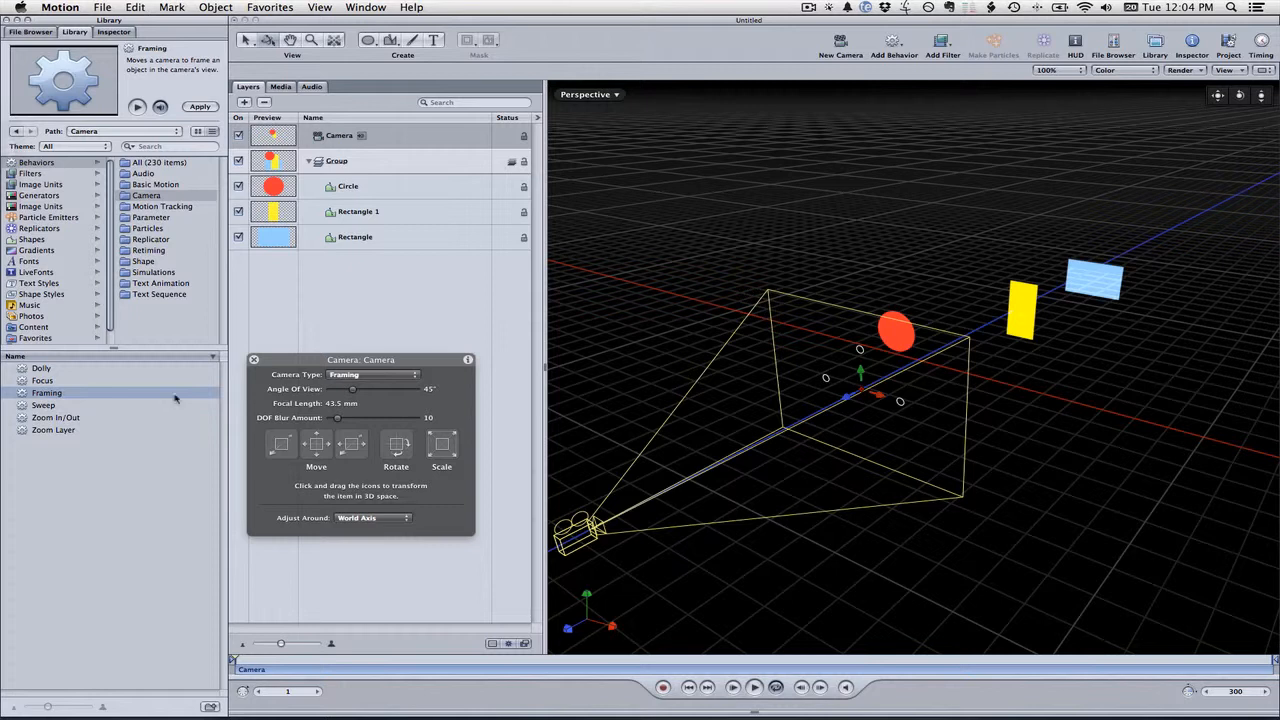
left_click_drag(24, 395, 371, 135)
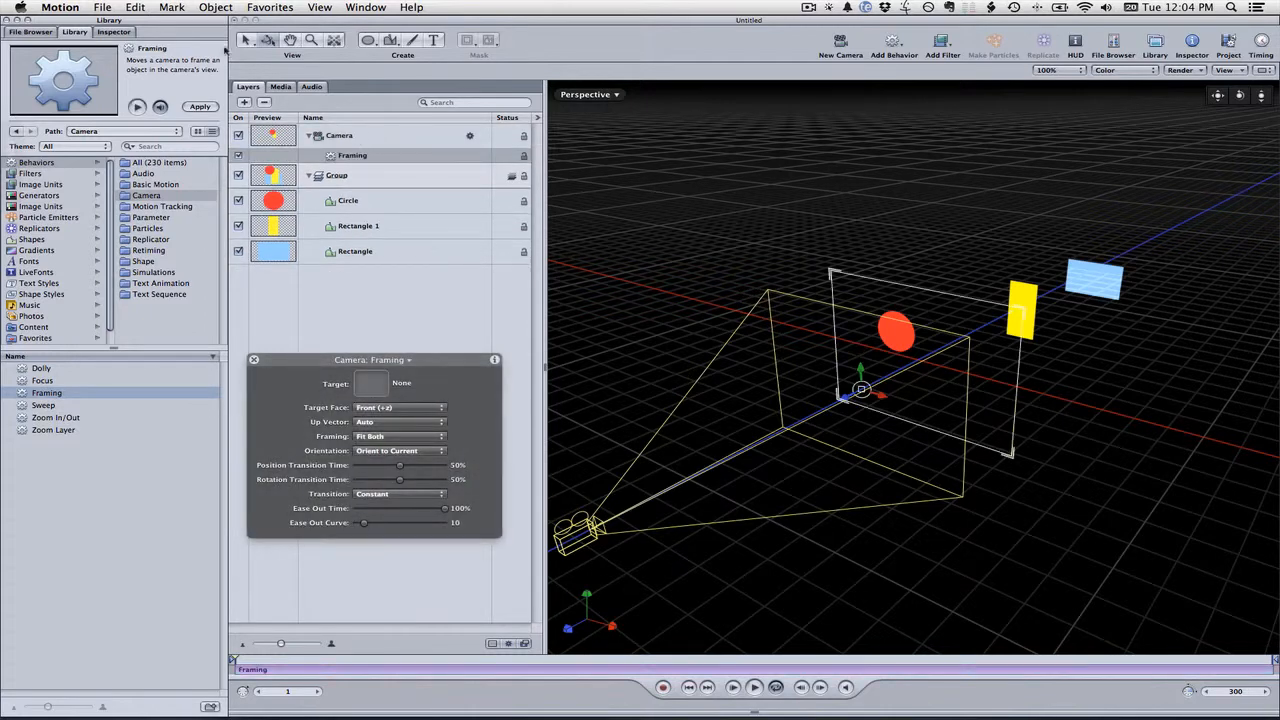
left_click(113, 31)
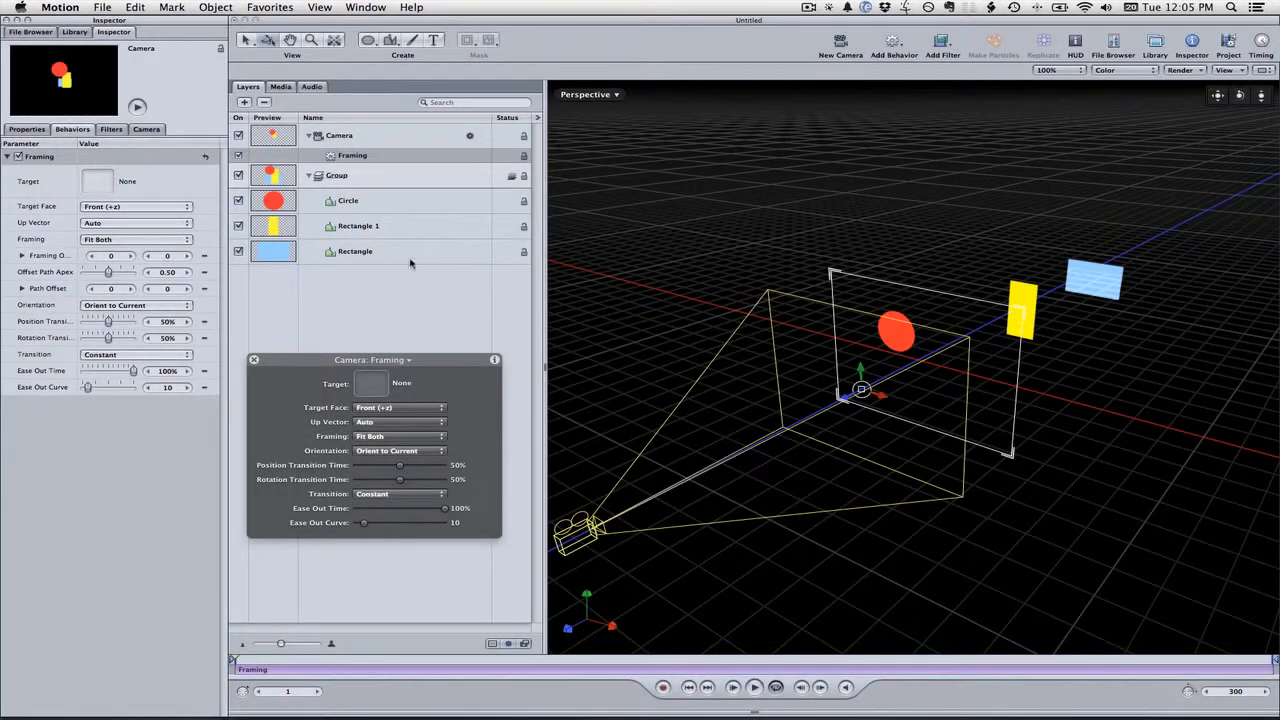
Set the Framing behavior's target to the Rectangle layer
left_click_drag(385, 259, 99, 184)
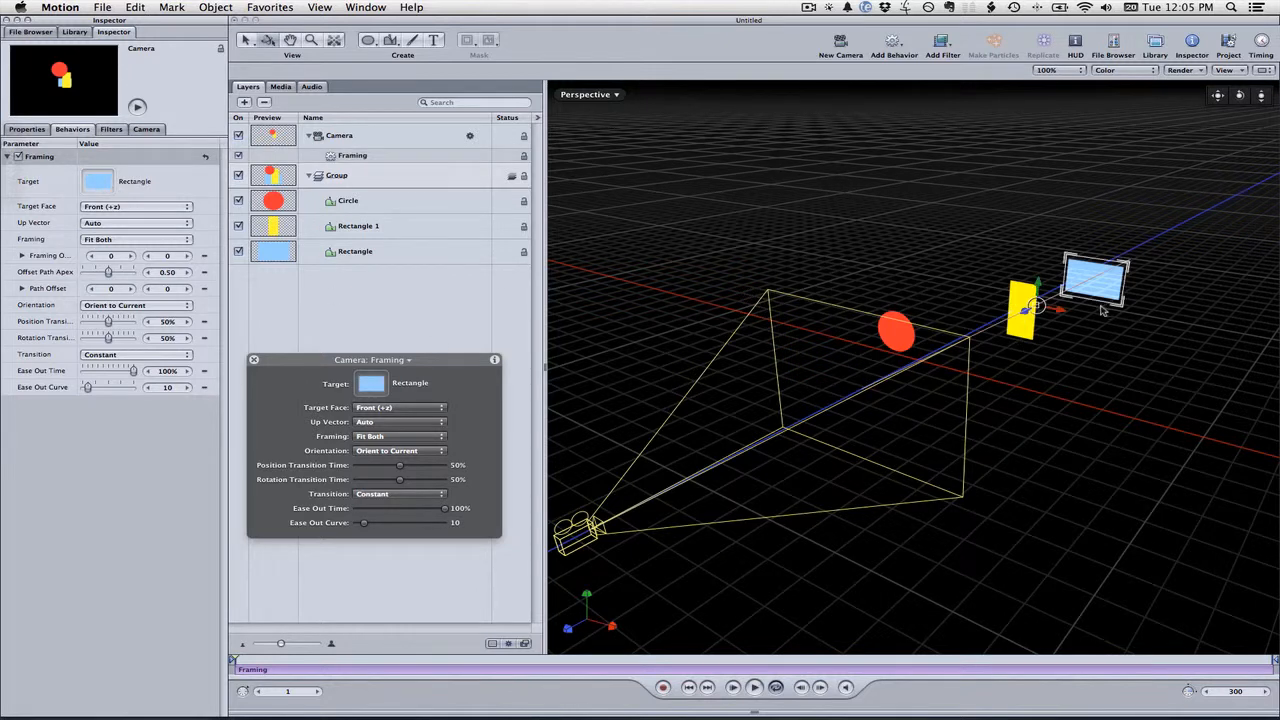
key("super+z")
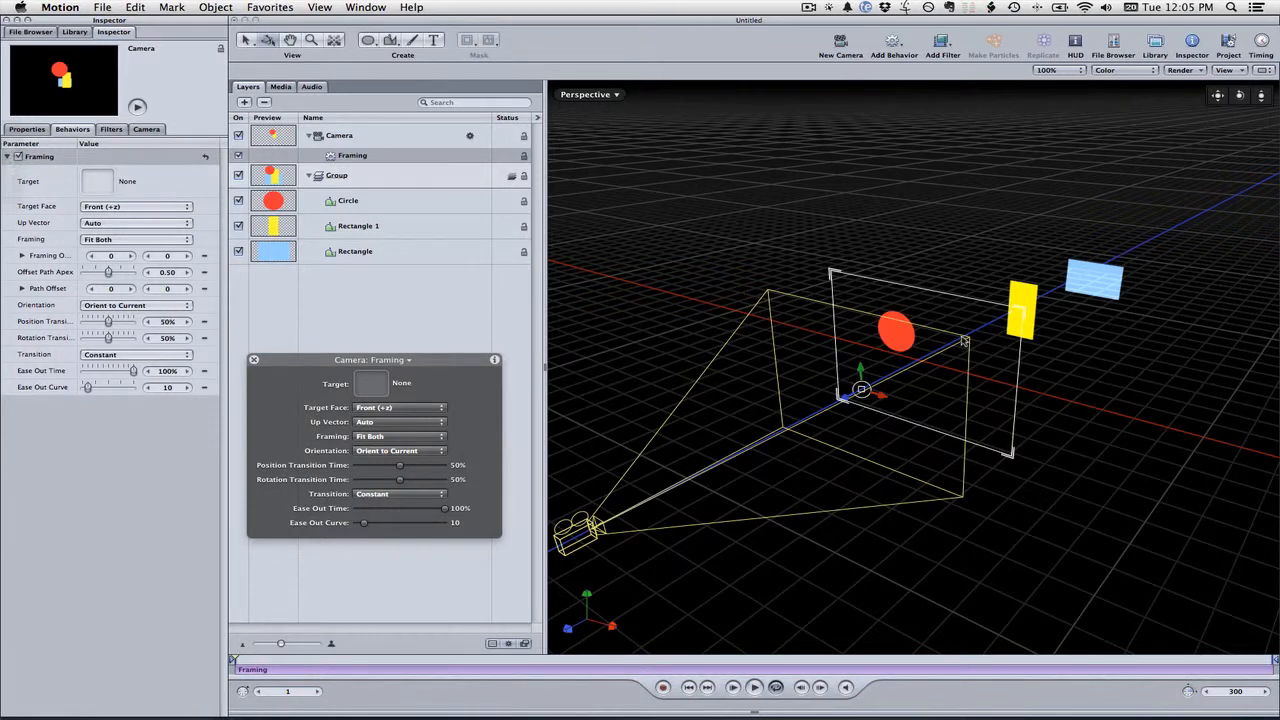
left_click_drag(360, 256, 98, 183)
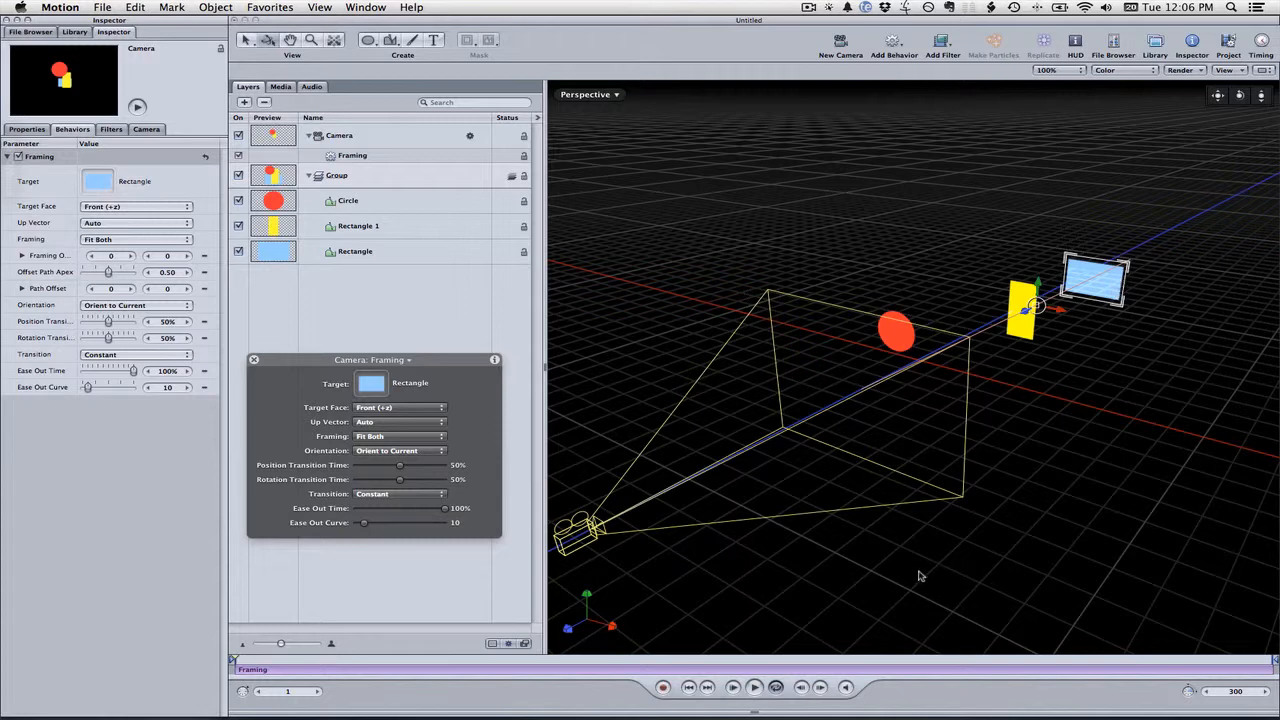
Preview the Framing animation through the Camera and Active Camera views by playing and stopping playback
left_click(735, 690)
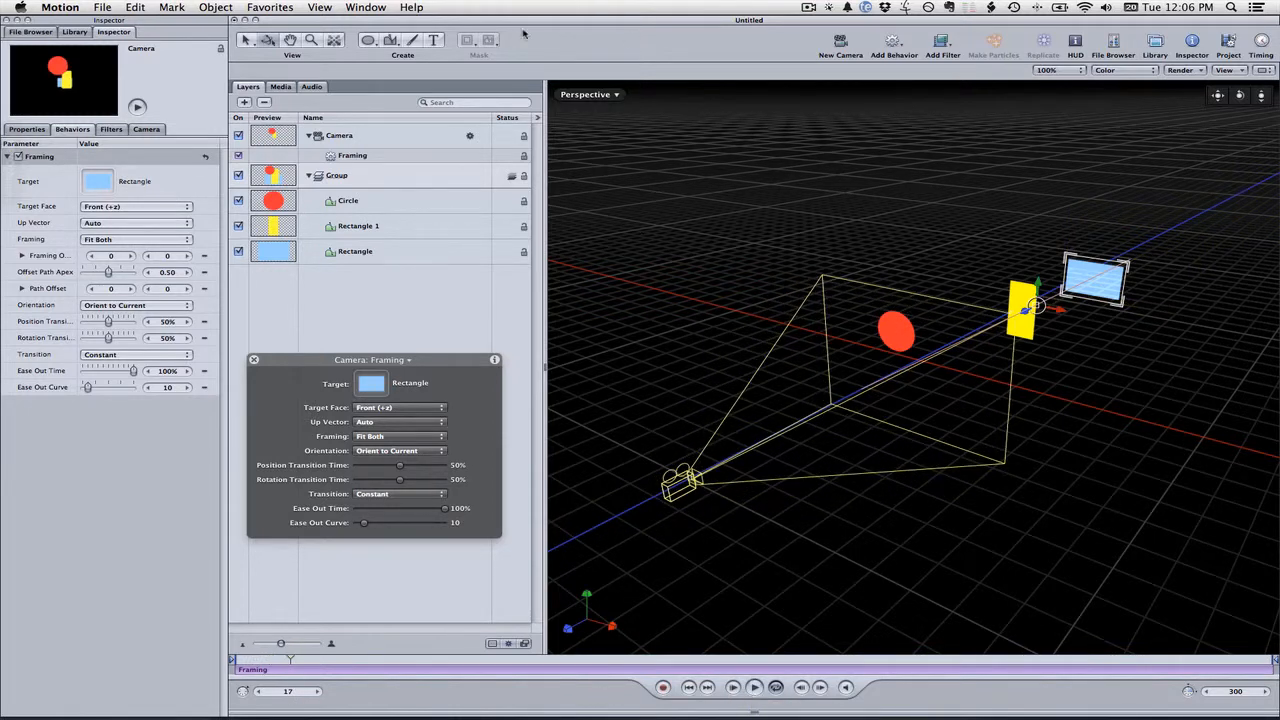
left_click(612, 94)
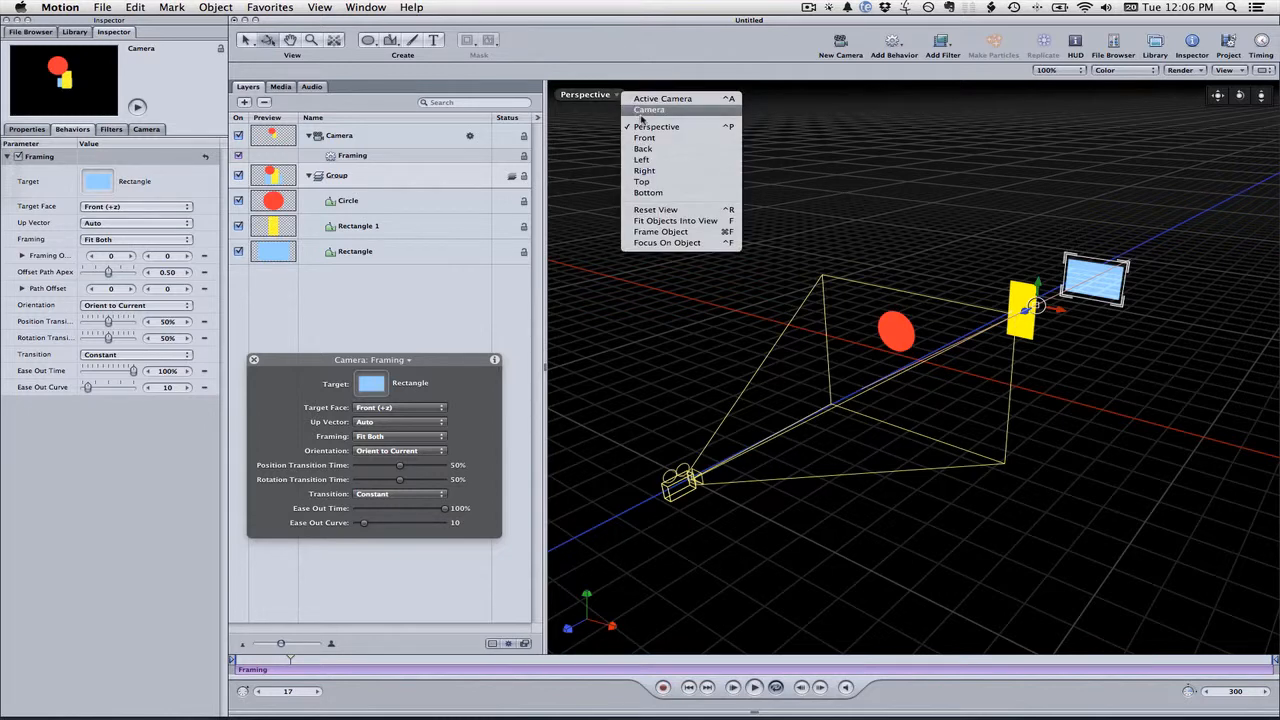
left_click(641, 110)
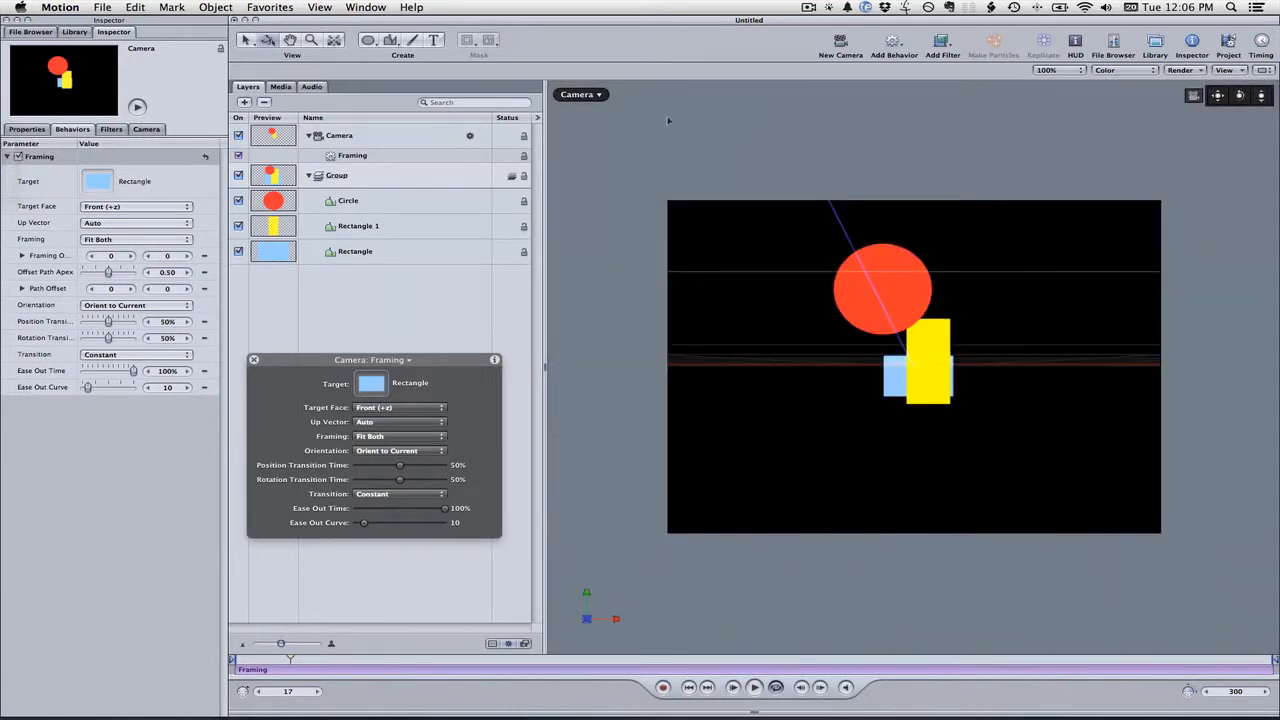
left_click(597, 93)
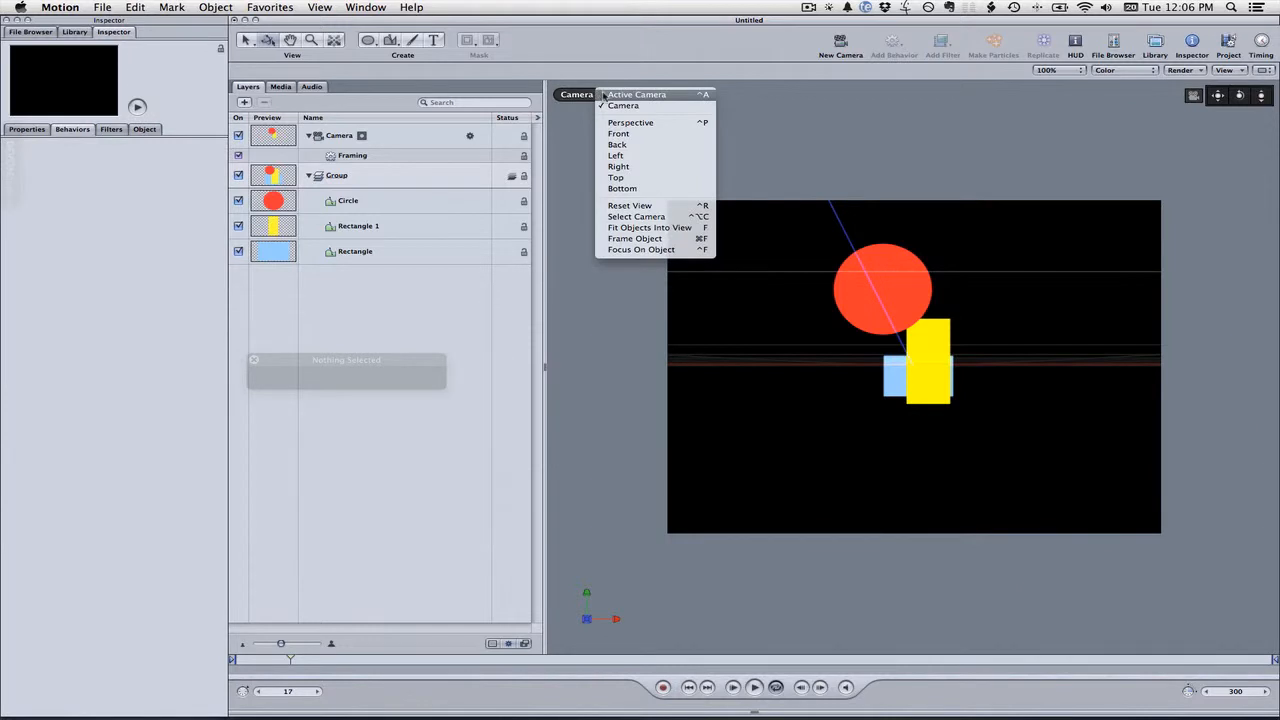
left_click(603, 95)
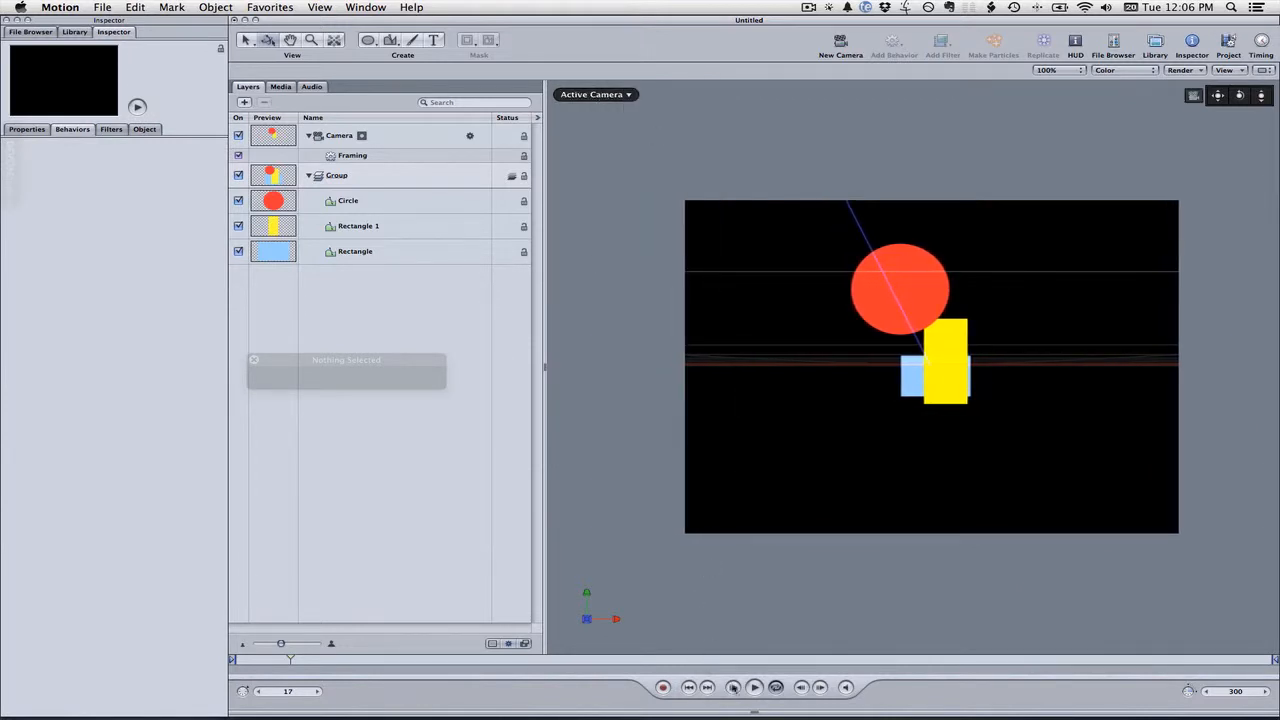
left_click(752, 687)
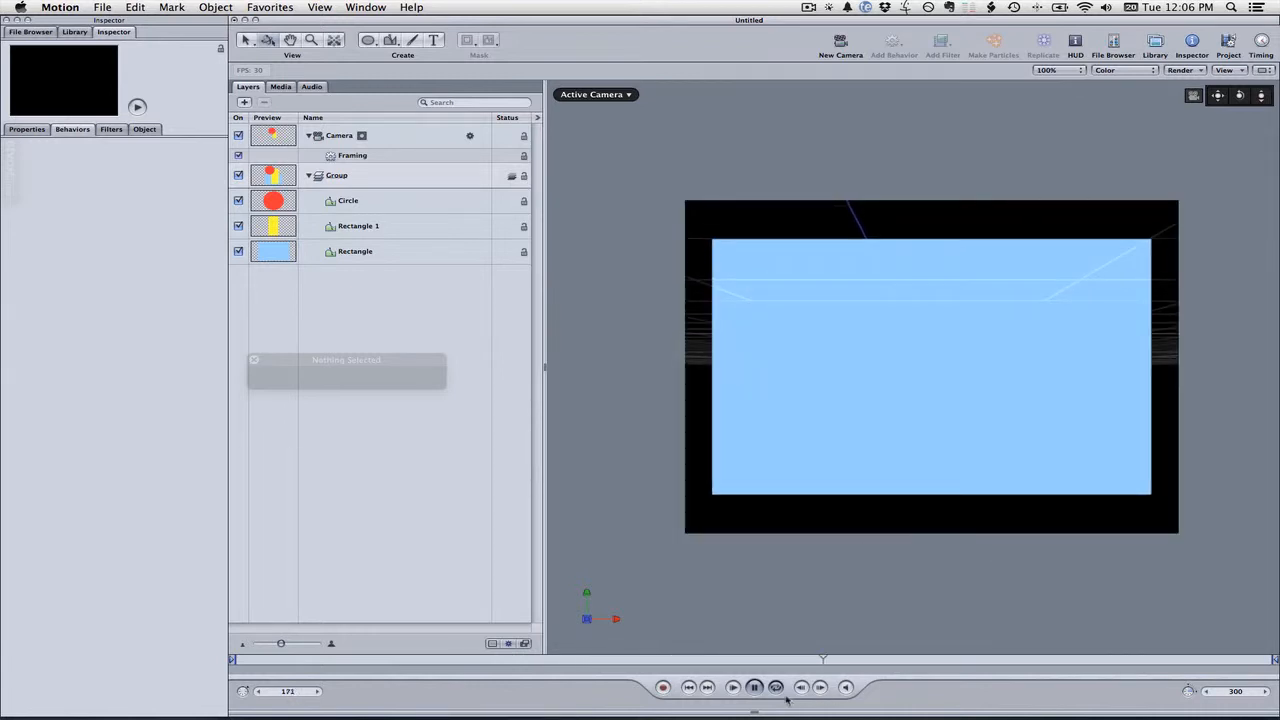
left_click(753, 687)
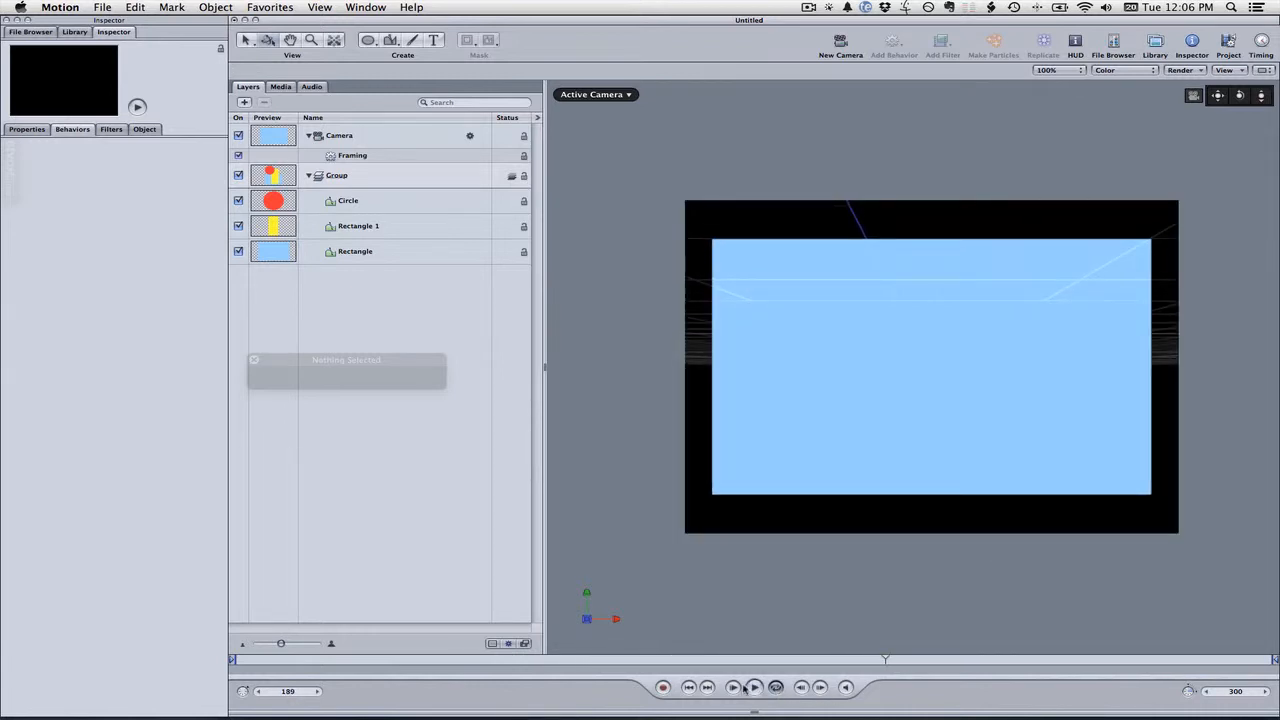
Return to the Perspective view at frame 1 and move the blue rectangle higher and farther back
left_click(619, 94)
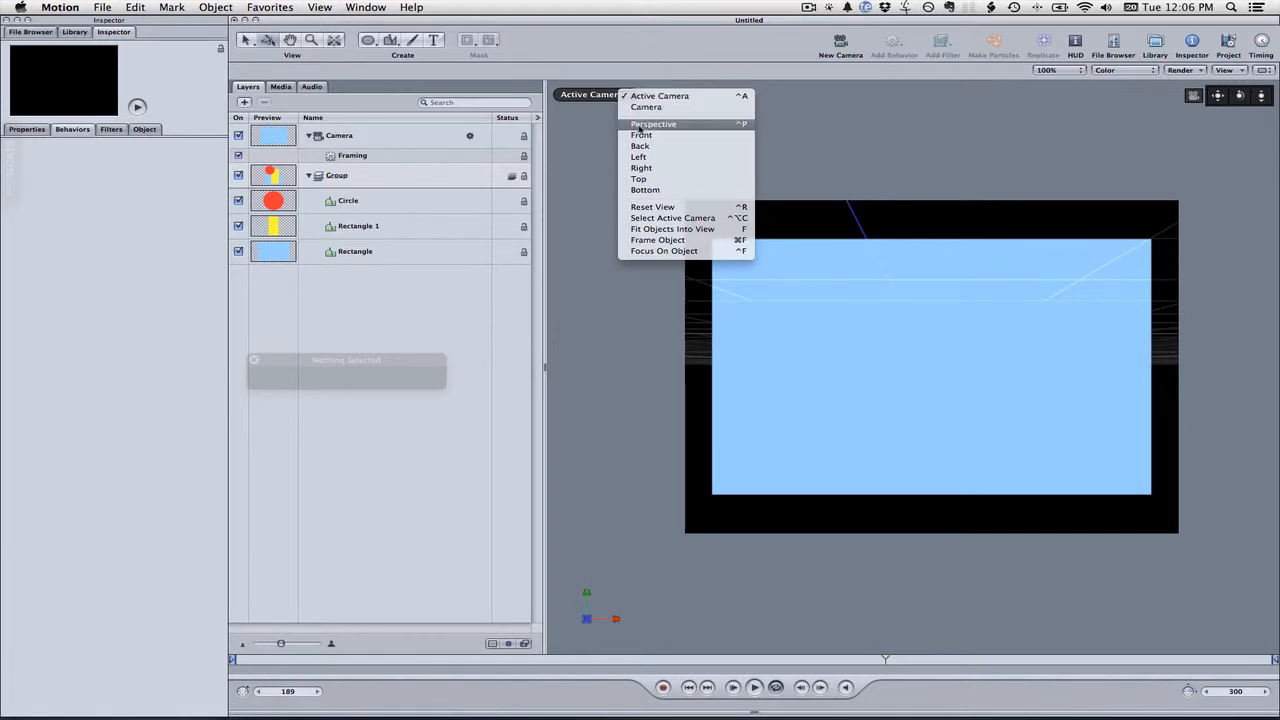
left_click(637, 124)
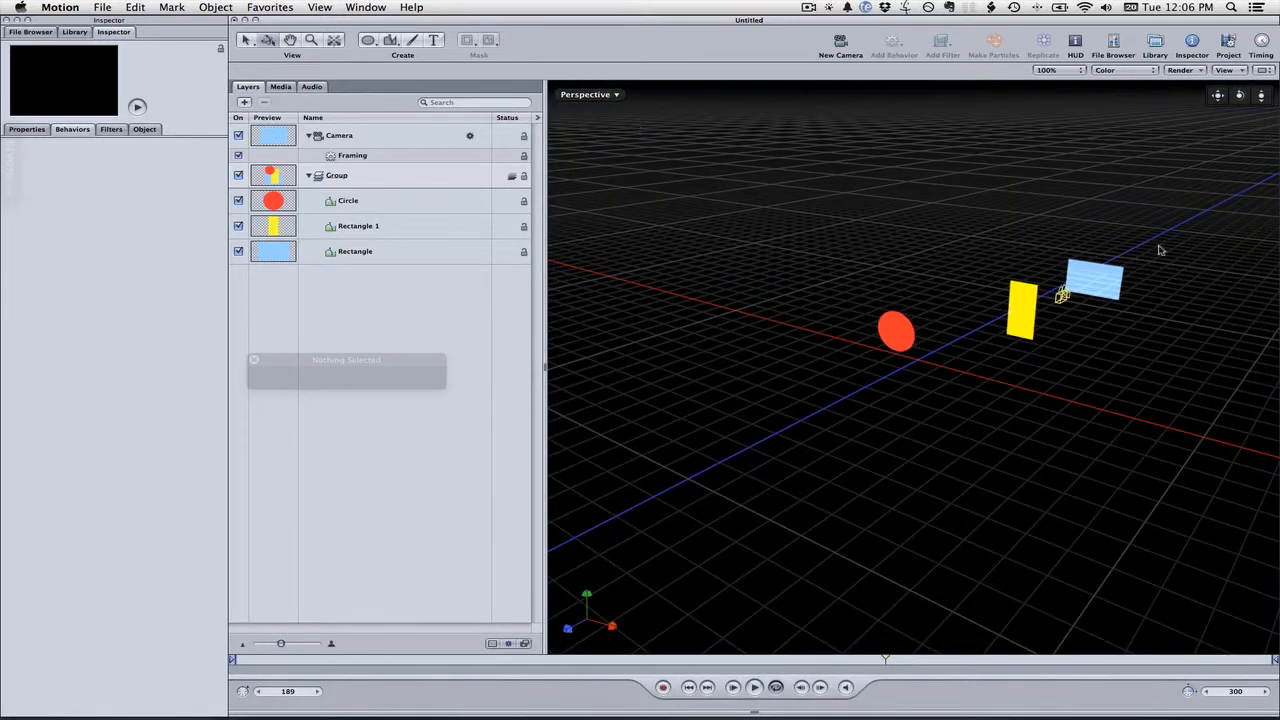
left_click_drag(414, 660, 231, 659)
left_click(1101, 291)
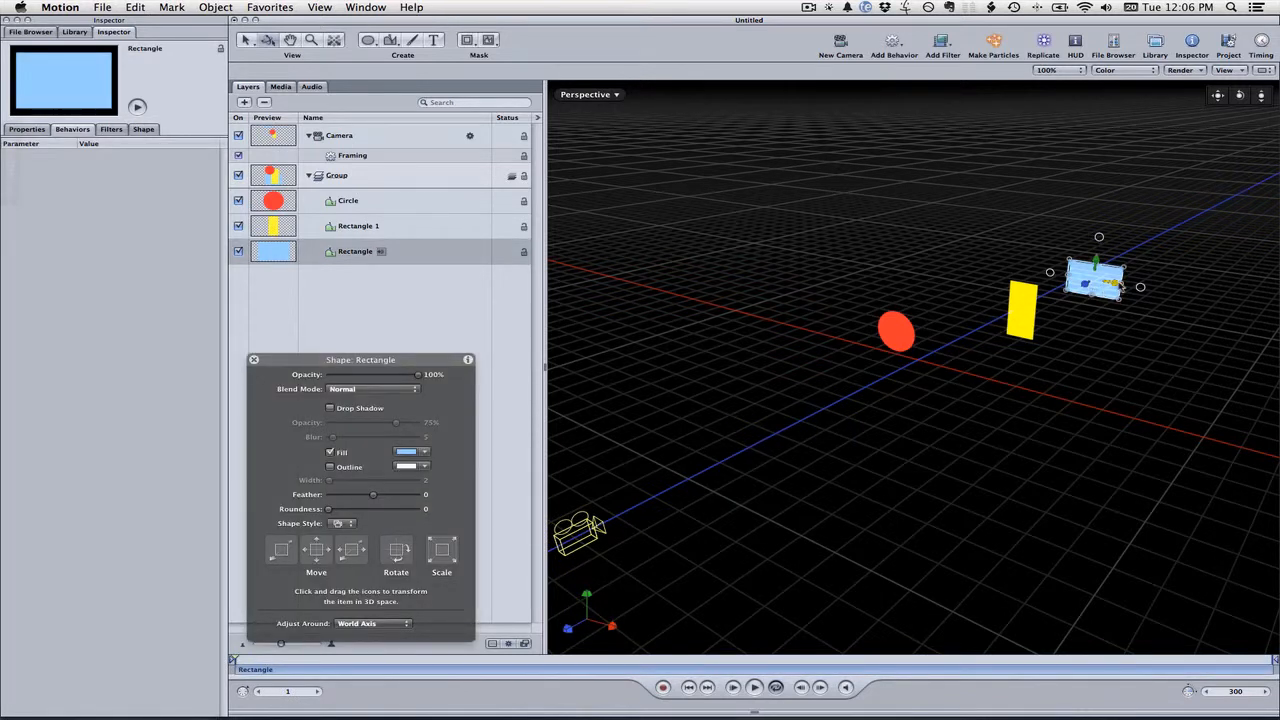
left_click_drag(1118, 283, 1166, 236)
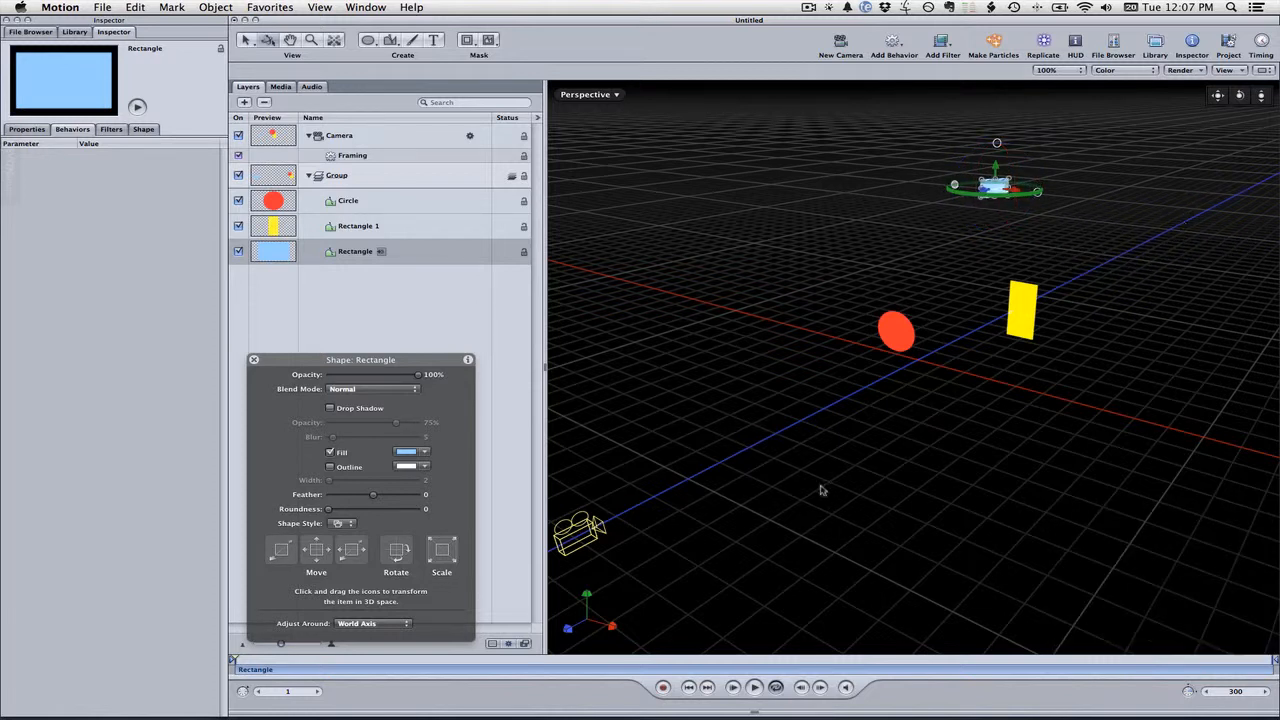
Preview the camera framing from the Active Camera view by playing and stopping playback
left_click(618, 94)
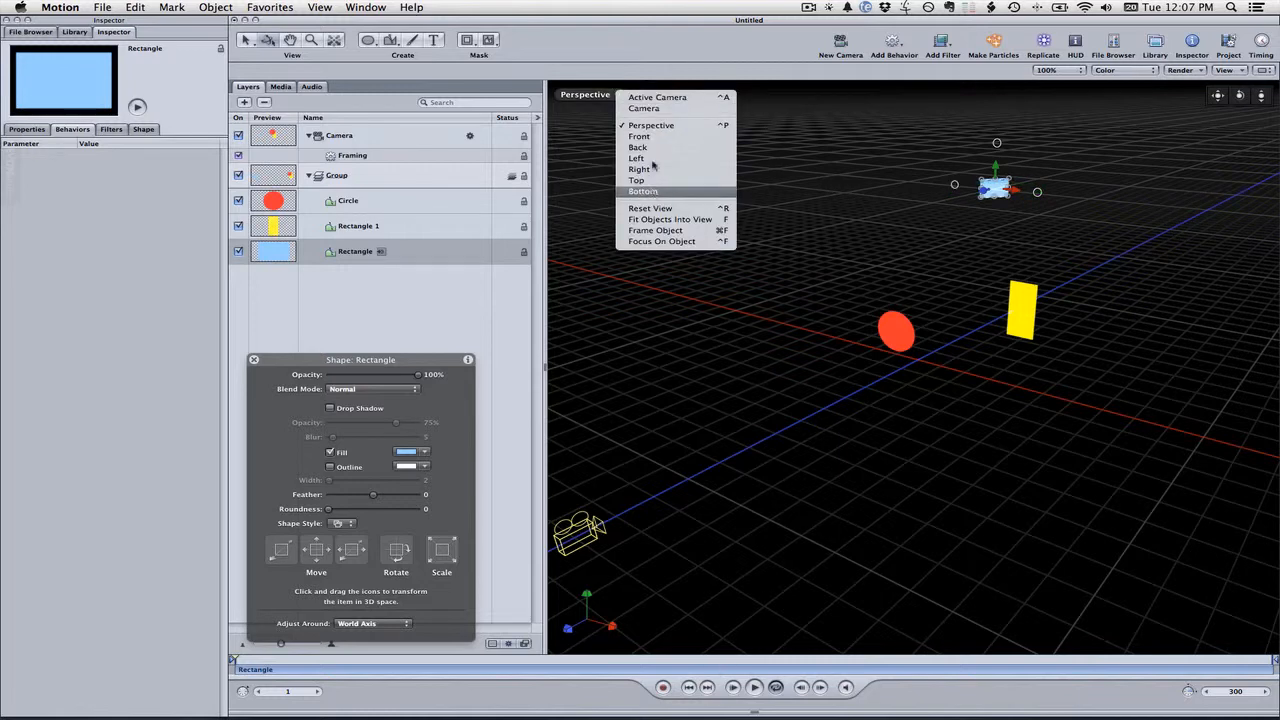
left_click(651, 97)
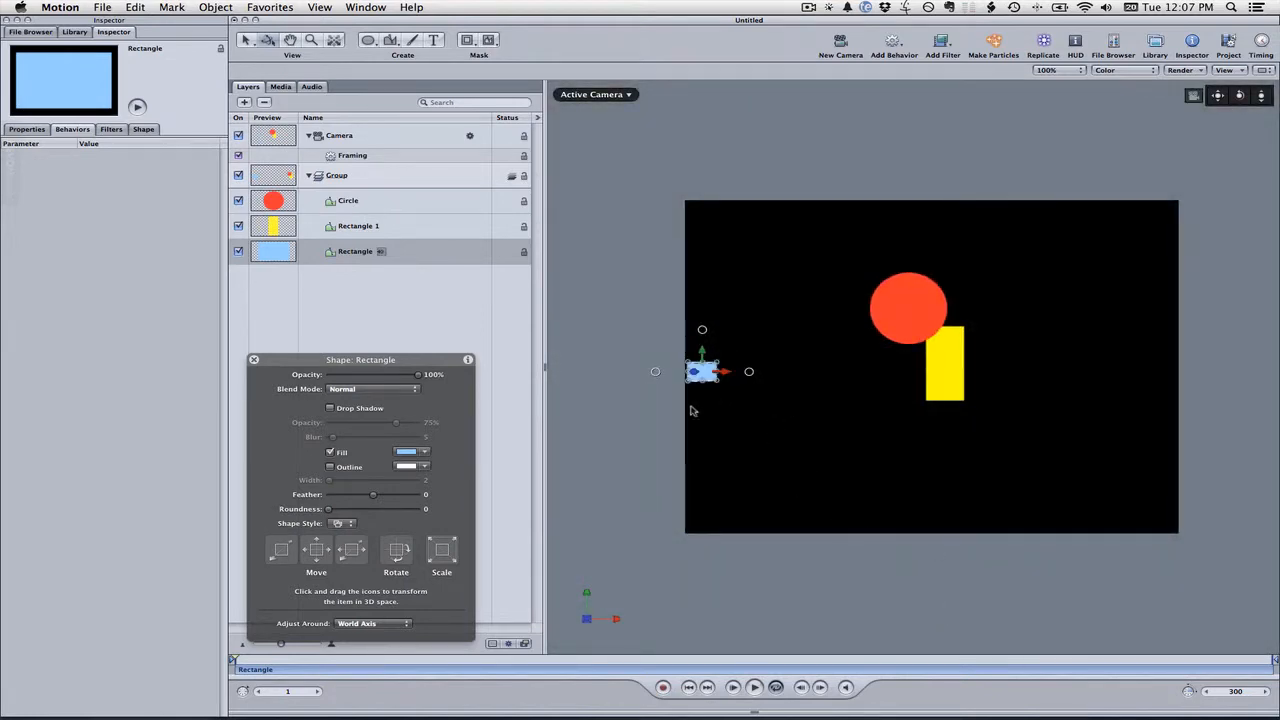
left_click(951, 594)
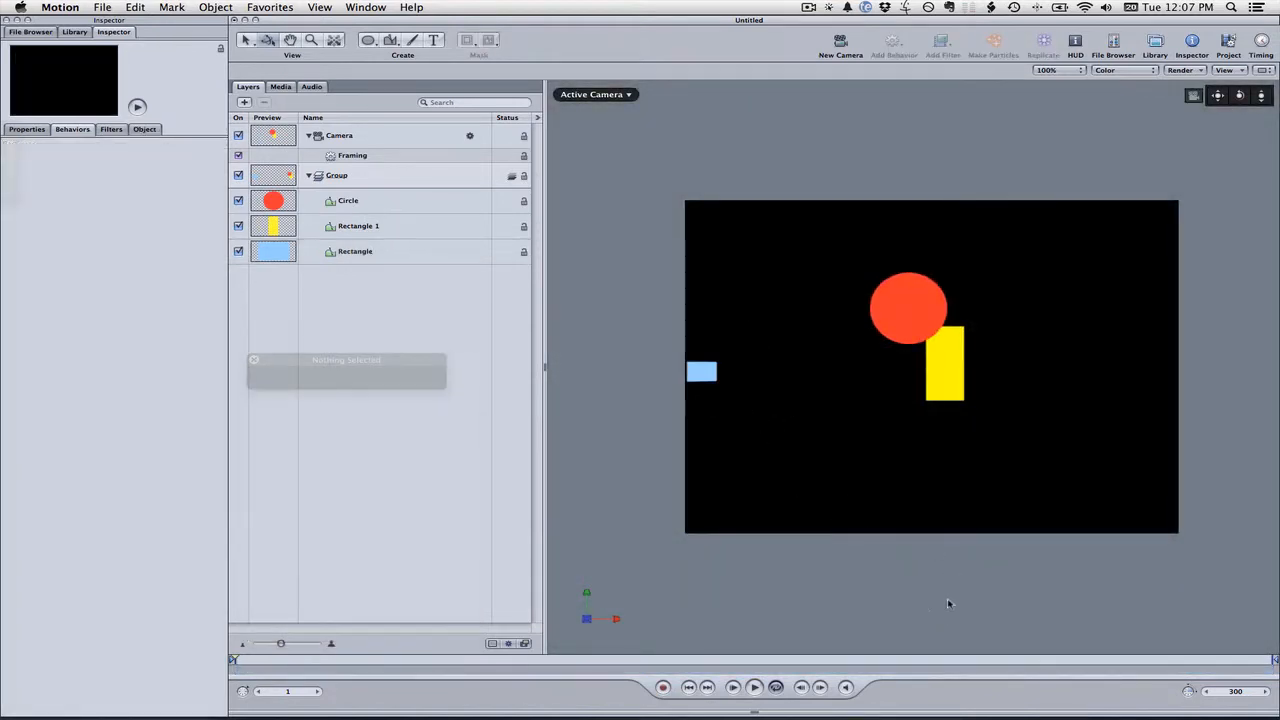
left_click(754, 687)
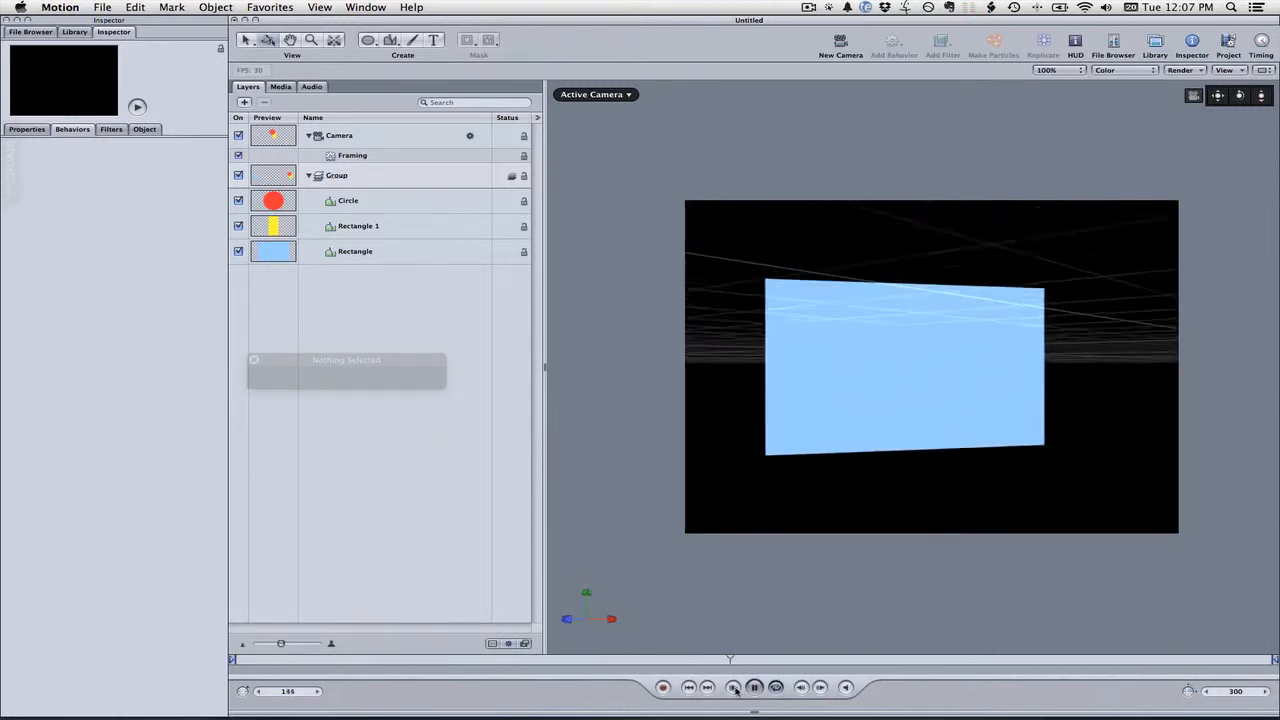
left_click(754, 687)
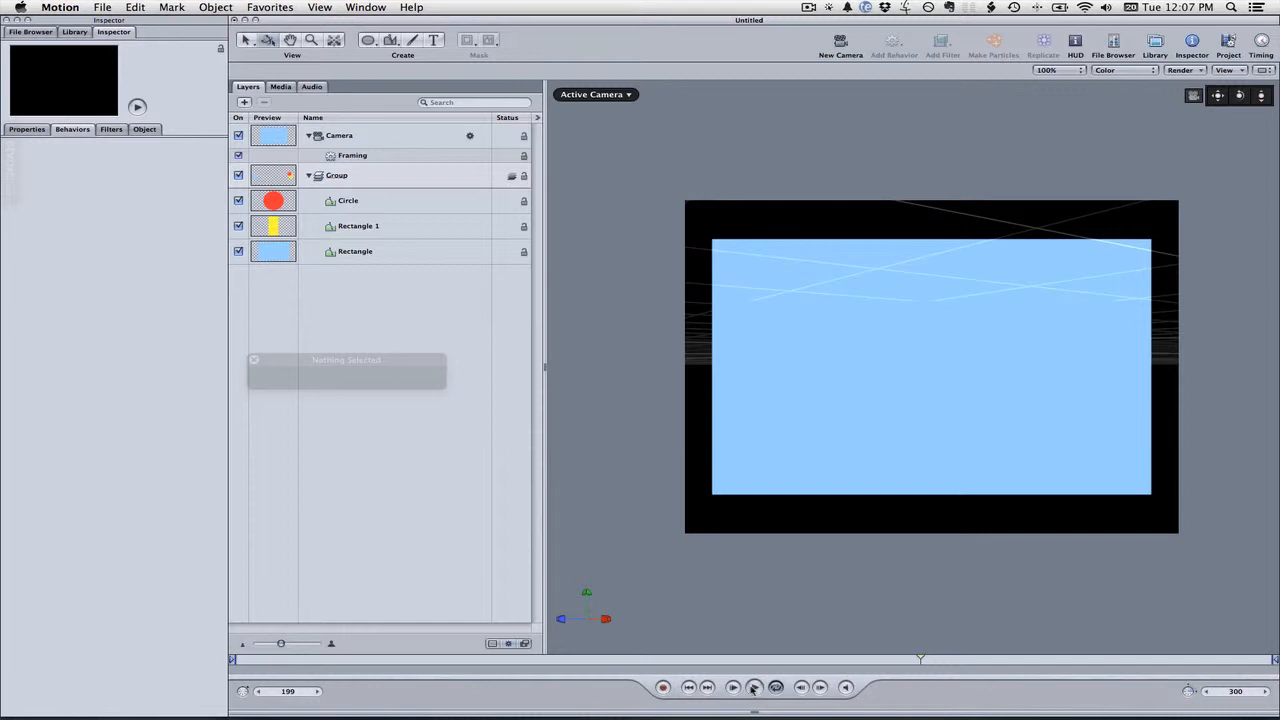
left_click(735, 688)
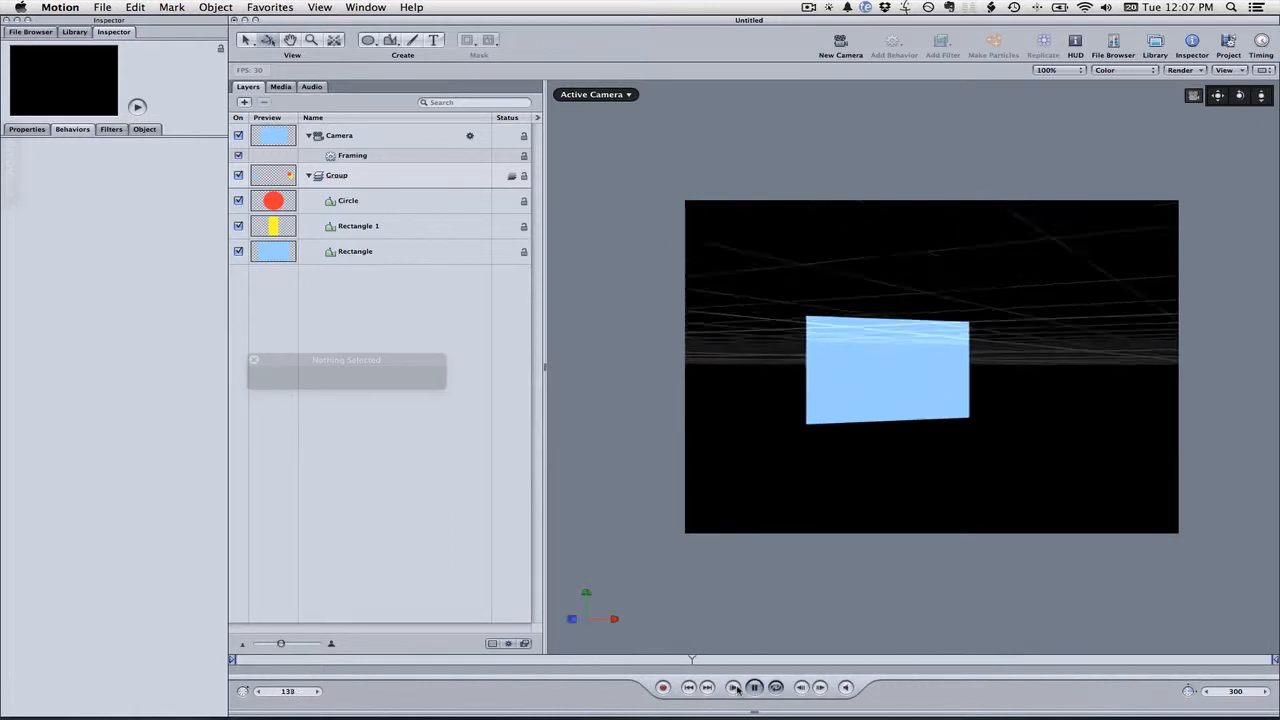
left_click(754, 688)
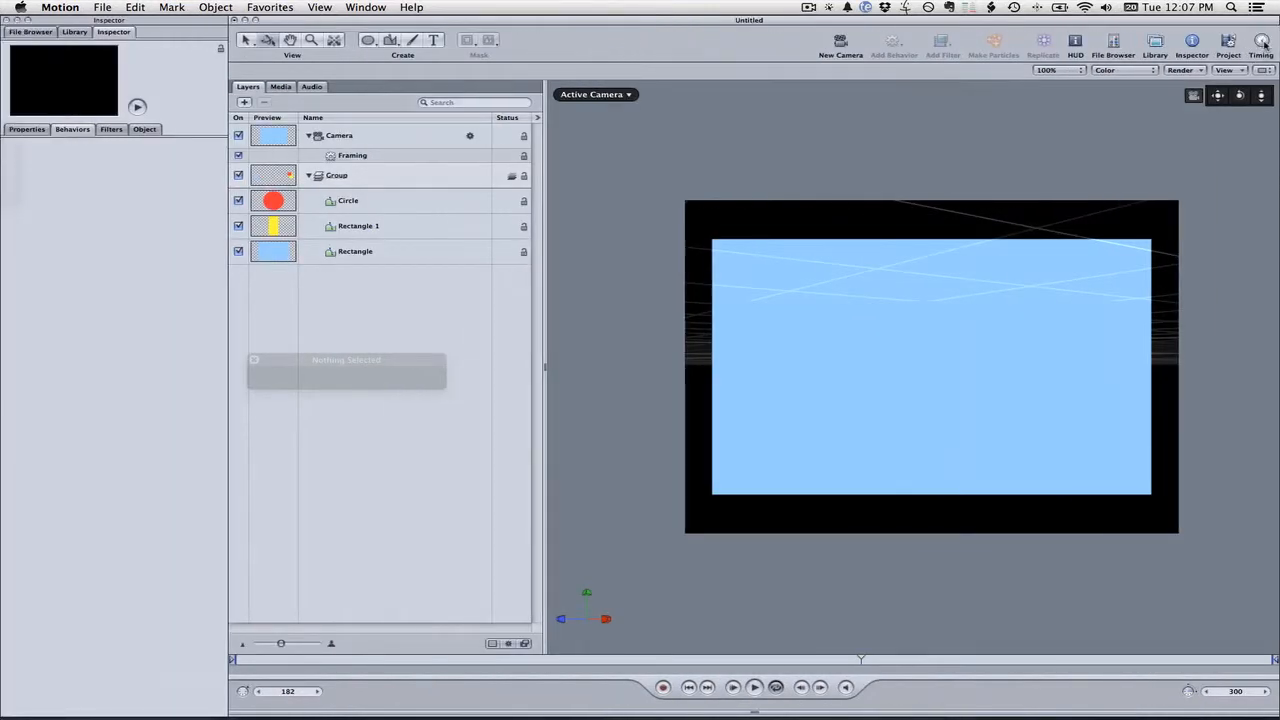
Show the timeline and trim the Framing behavior's end to about frame 127
left_click(1263, 43)
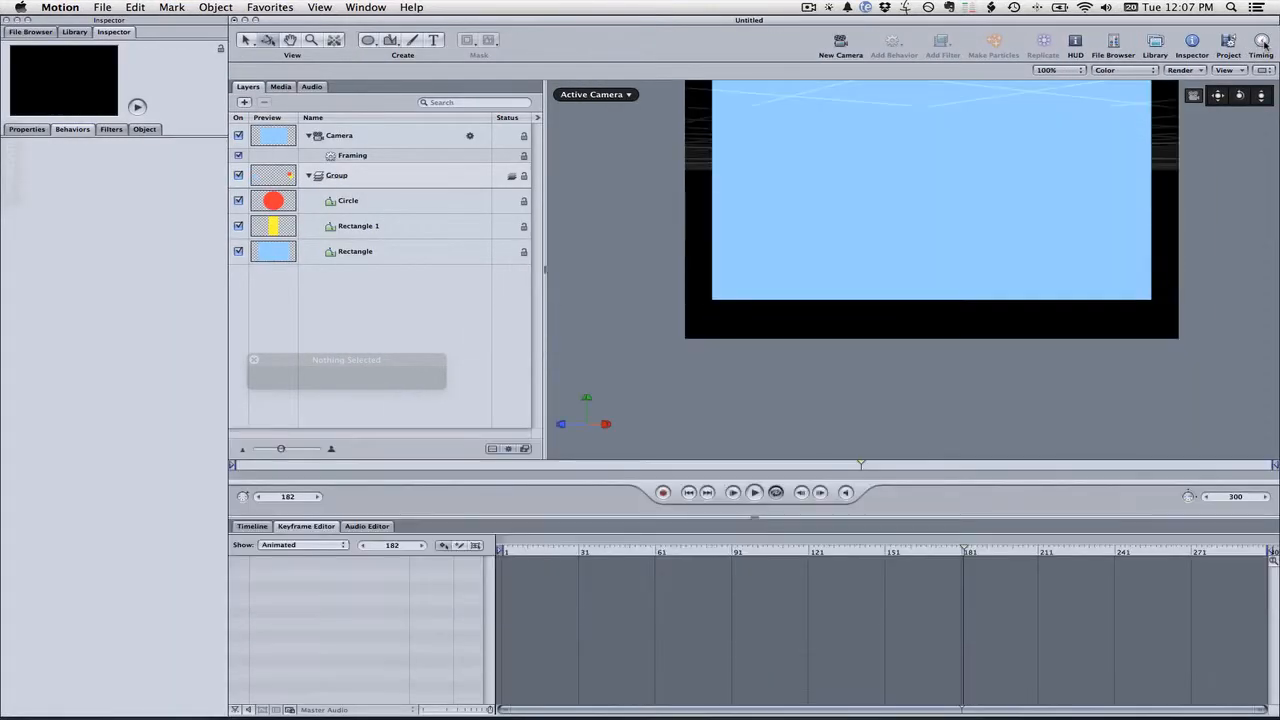
left_click(252, 527)
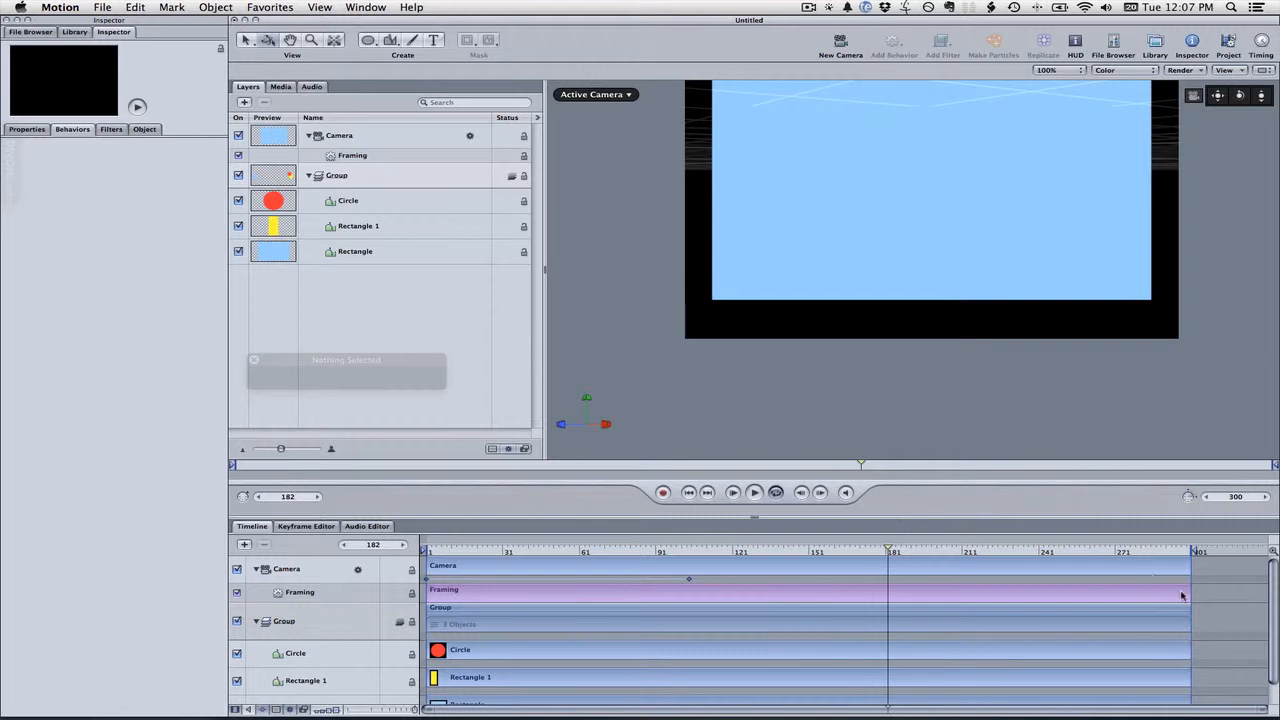
left_click(1182, 596)
left_click_drag(1188, 591, 758, 603)
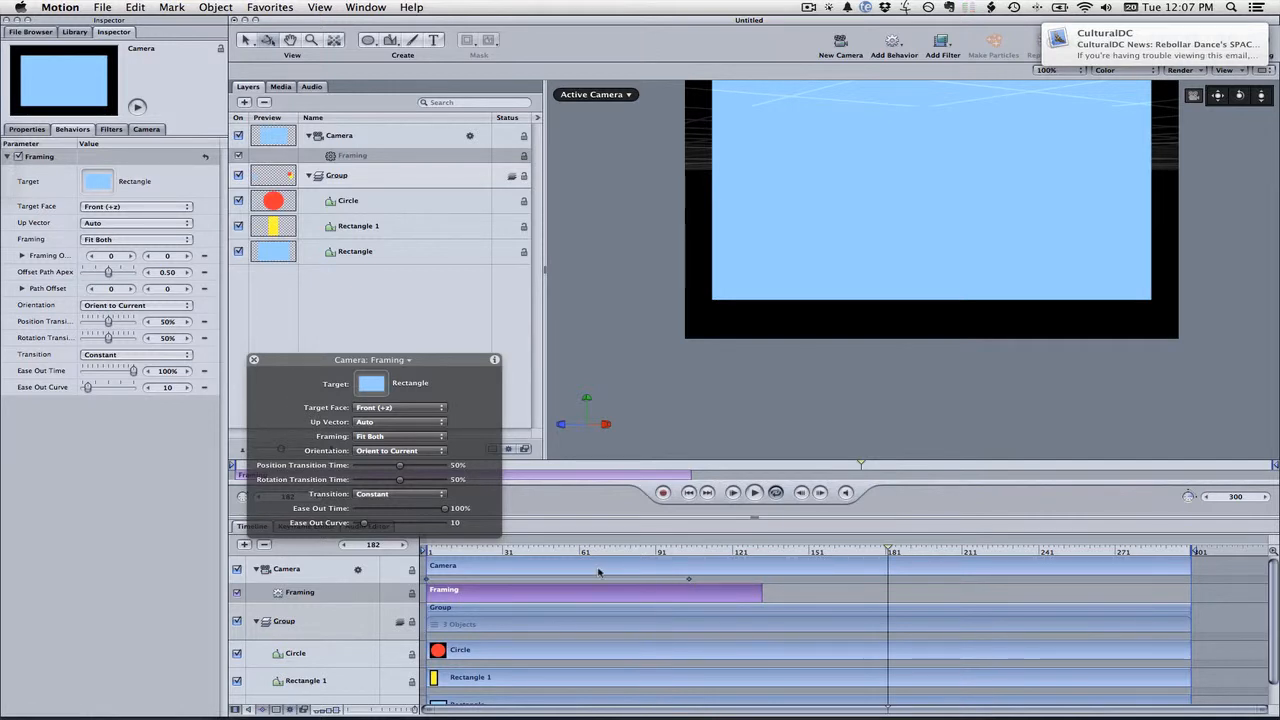
Retrim the Framing behavior's end to about frame 105, previewing playback between adjustments
scroll(868, 390, "up", 5)
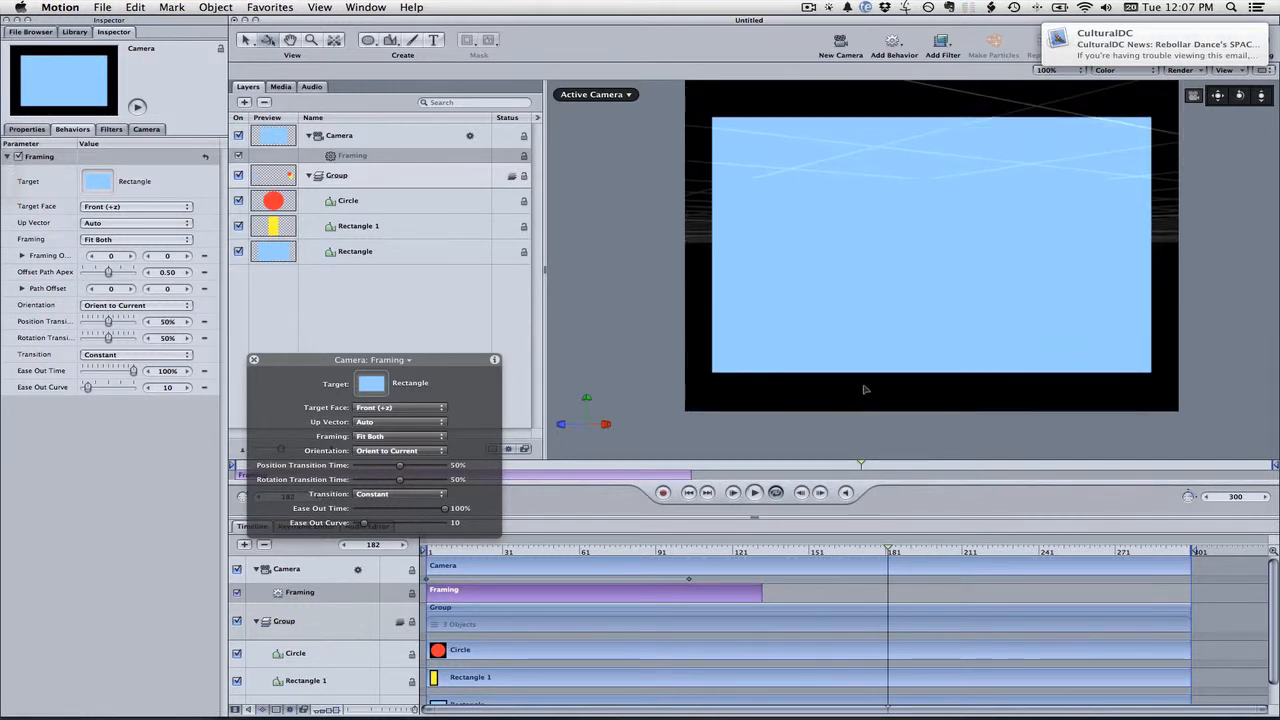
left_click(758, 488)
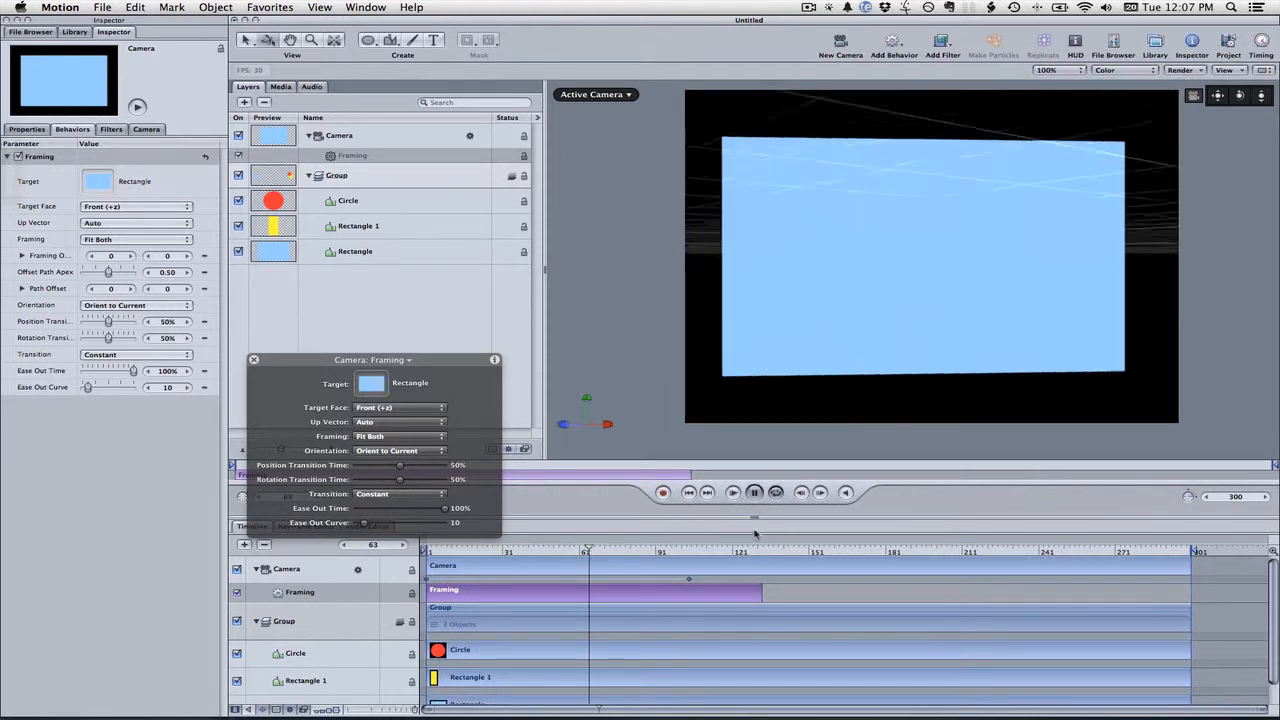
left_click(756, 493)
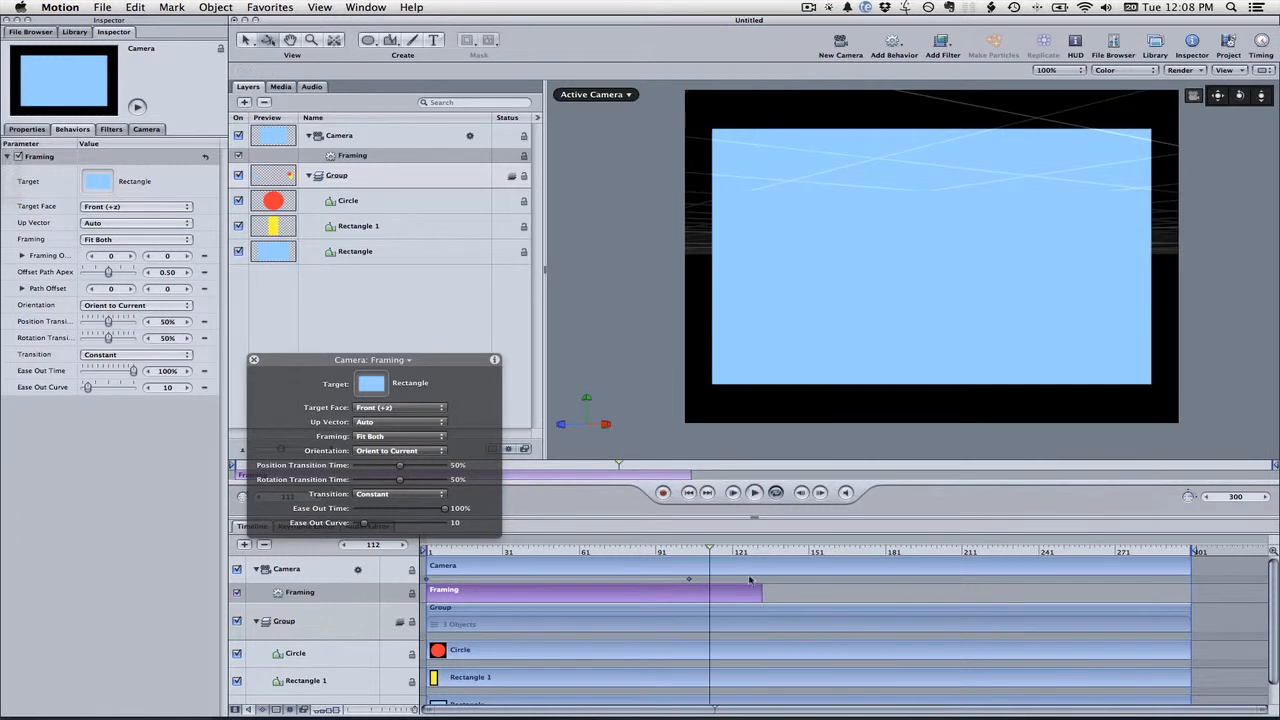
left_click_drag(760, 592, 591, 592)
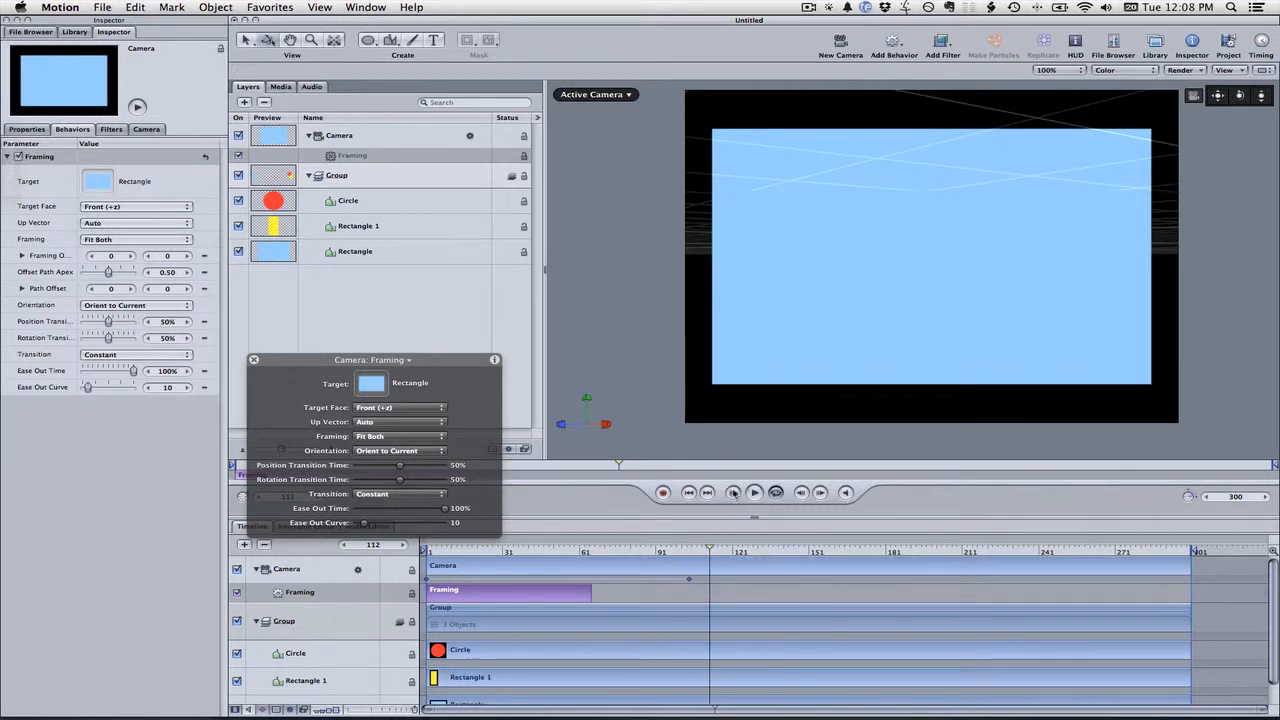
left_click(755, 493)
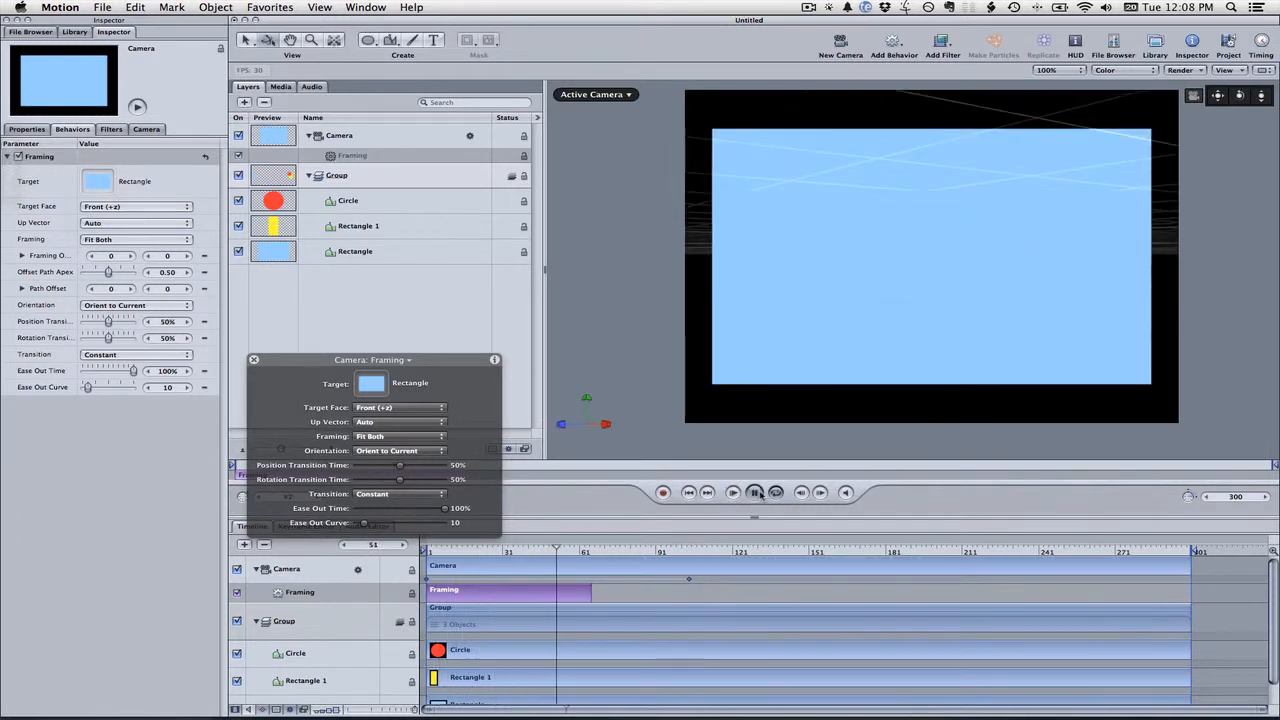
left_click(757, 493)
left_click_drag(590, 596, 698, 593)
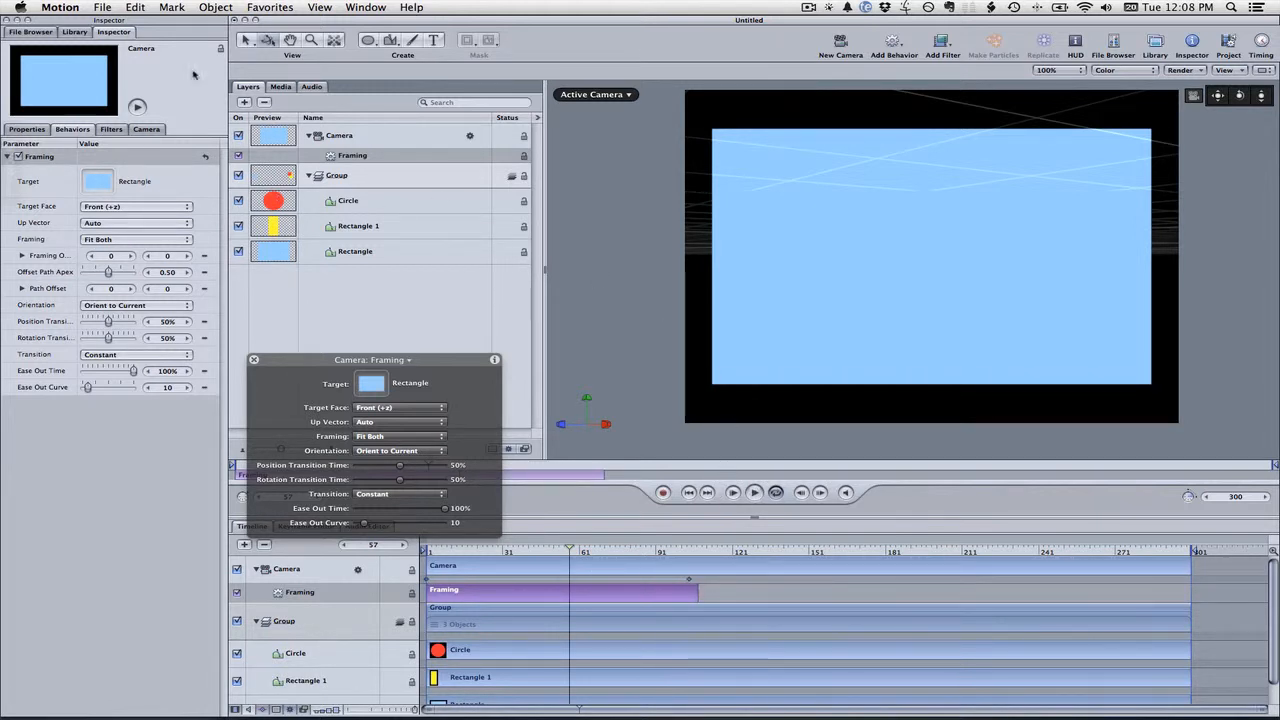
Add a second Framing behavior to the Camera from the Library and slide it to start around frame 135
left_click(75, 32)
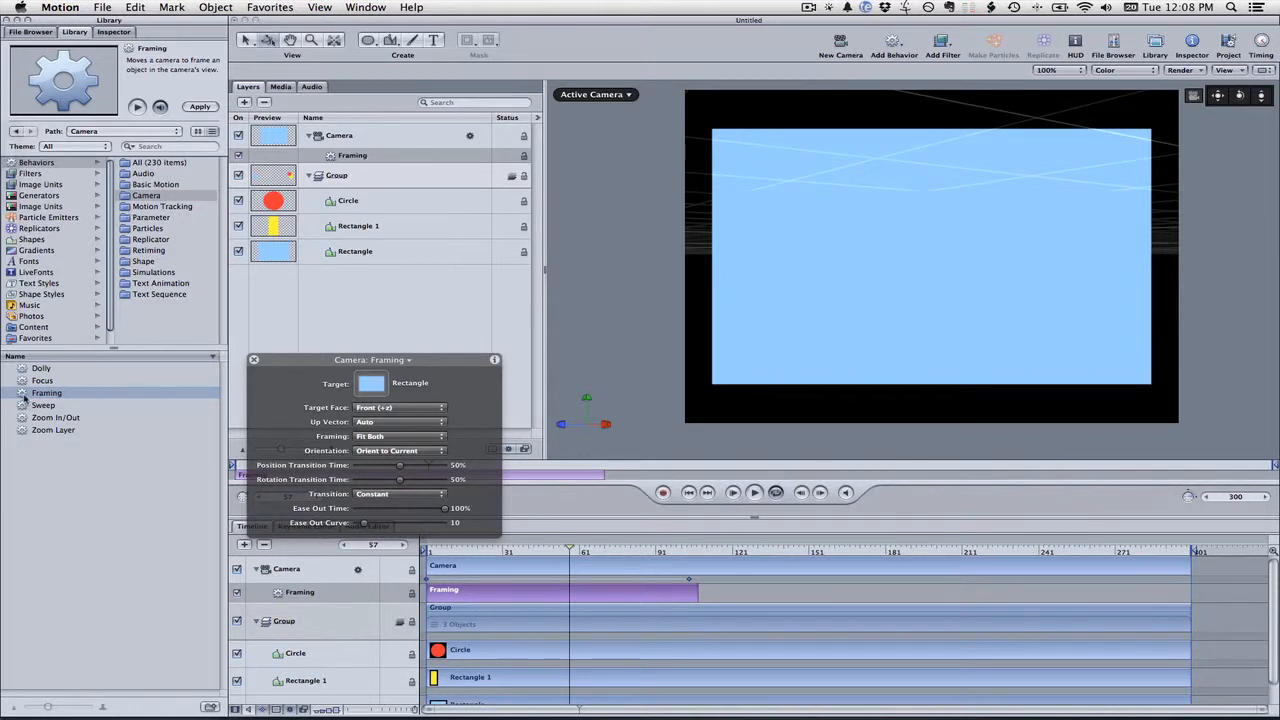
left_click_drag(24, 396, 356, 139)
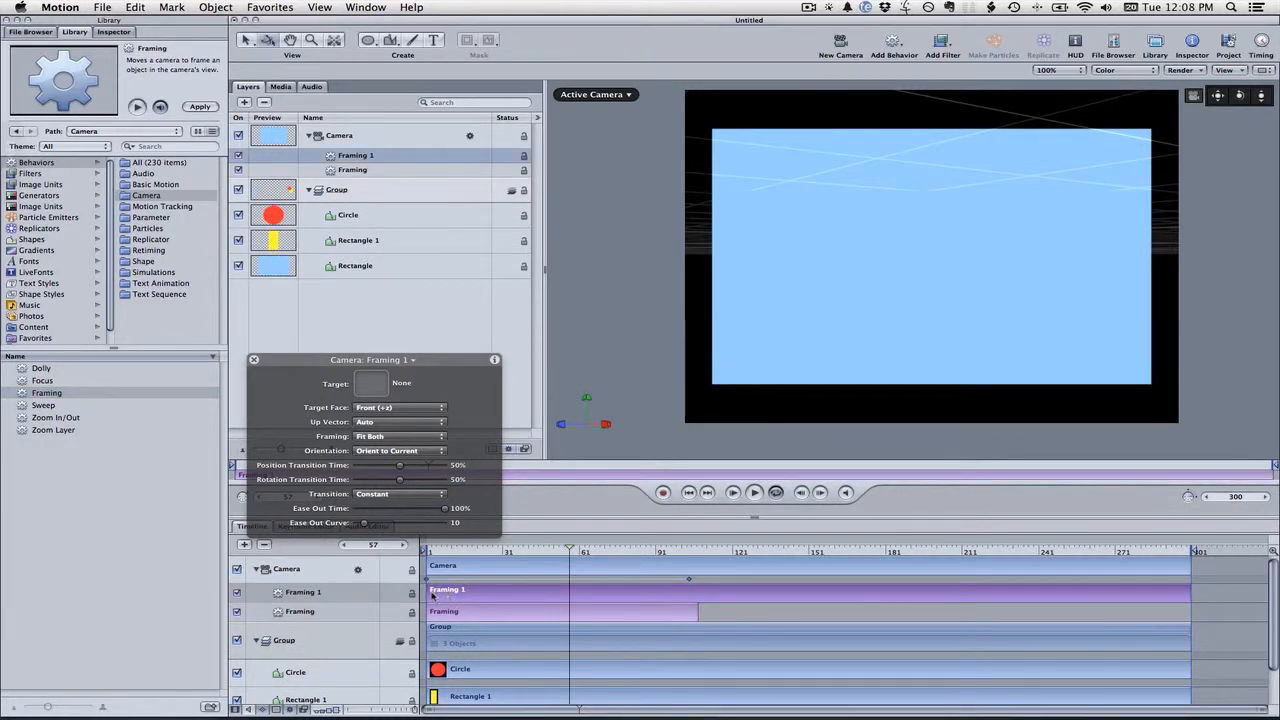
left_click_drag(432, 593, 777, 591)
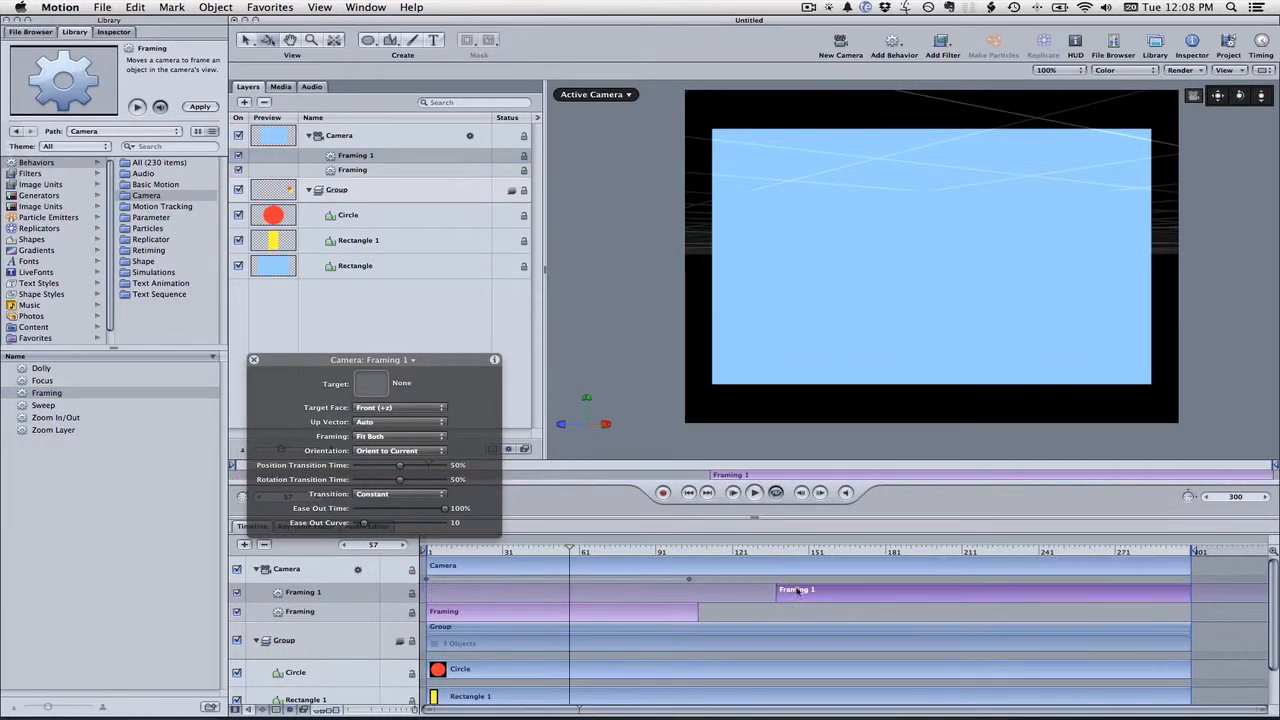
Trim Framing 1 to end around frame 212 and open its settings in the Inspector
left_click_drag(1193, 598, 971, 594)
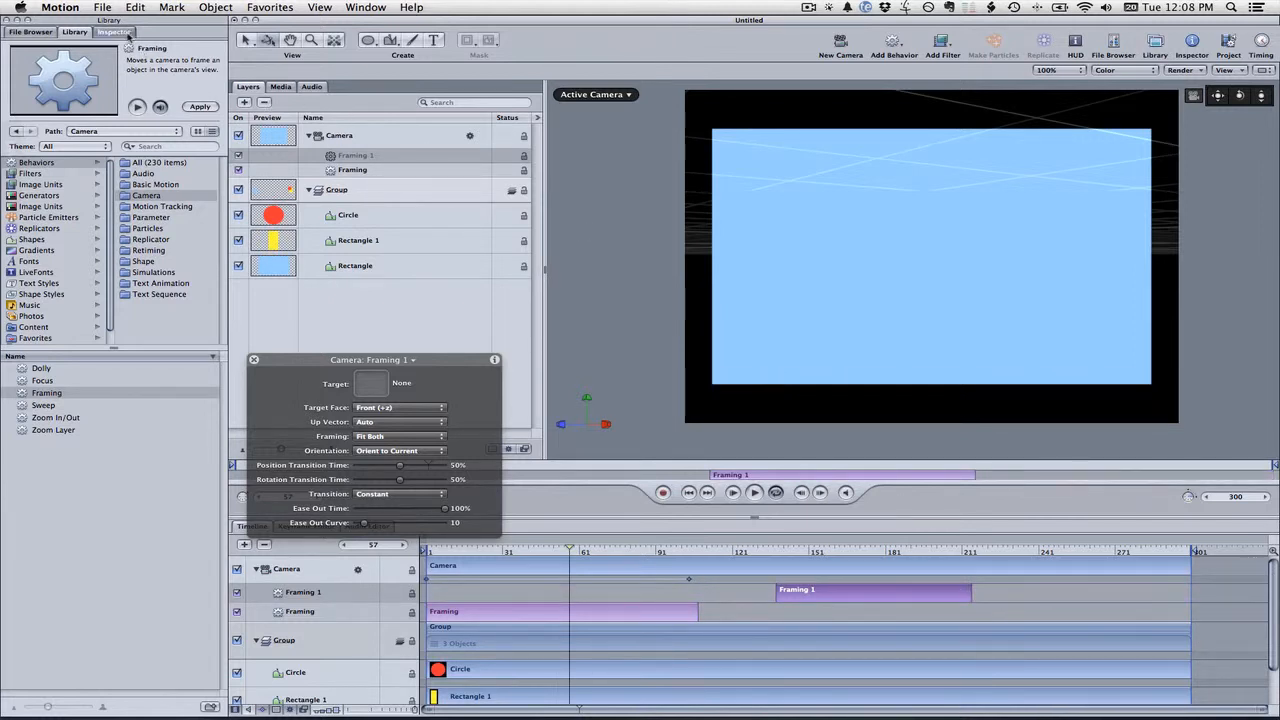
left_click(113, 32)
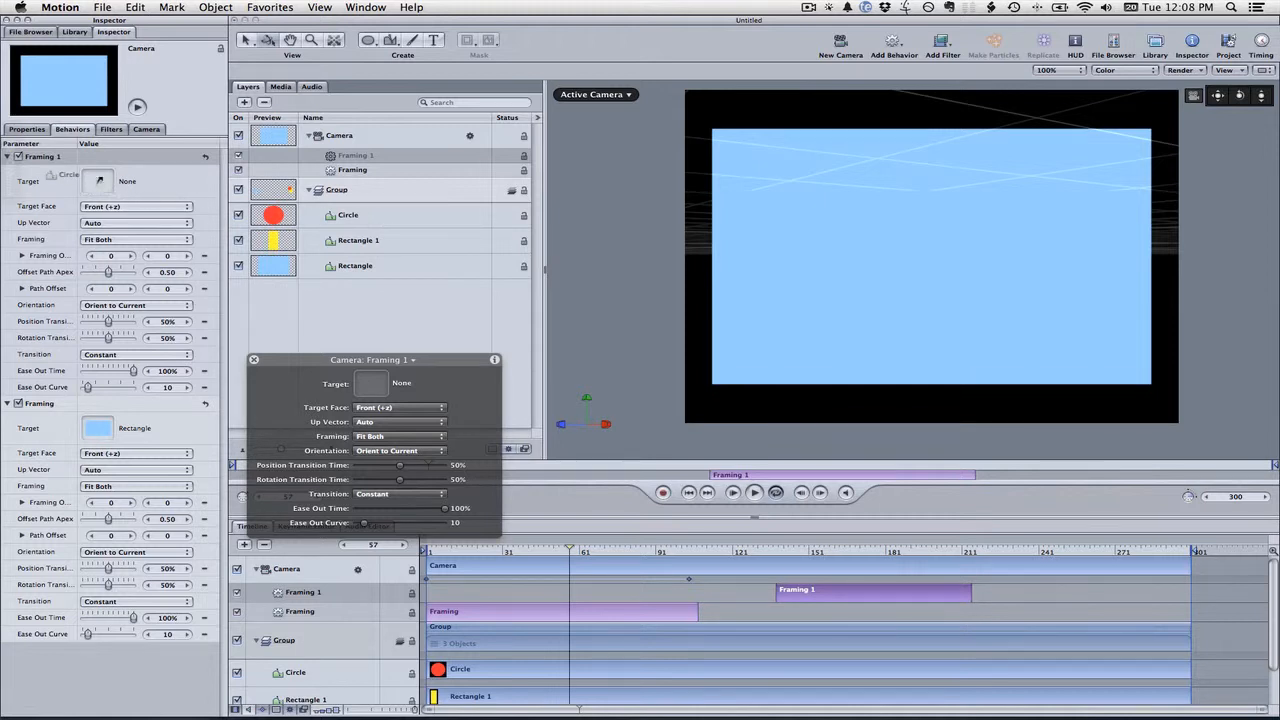
Set Framing 1's target to the Circle and extend its end to about frame 261
left_click_drag(99, 180, 103, 180)
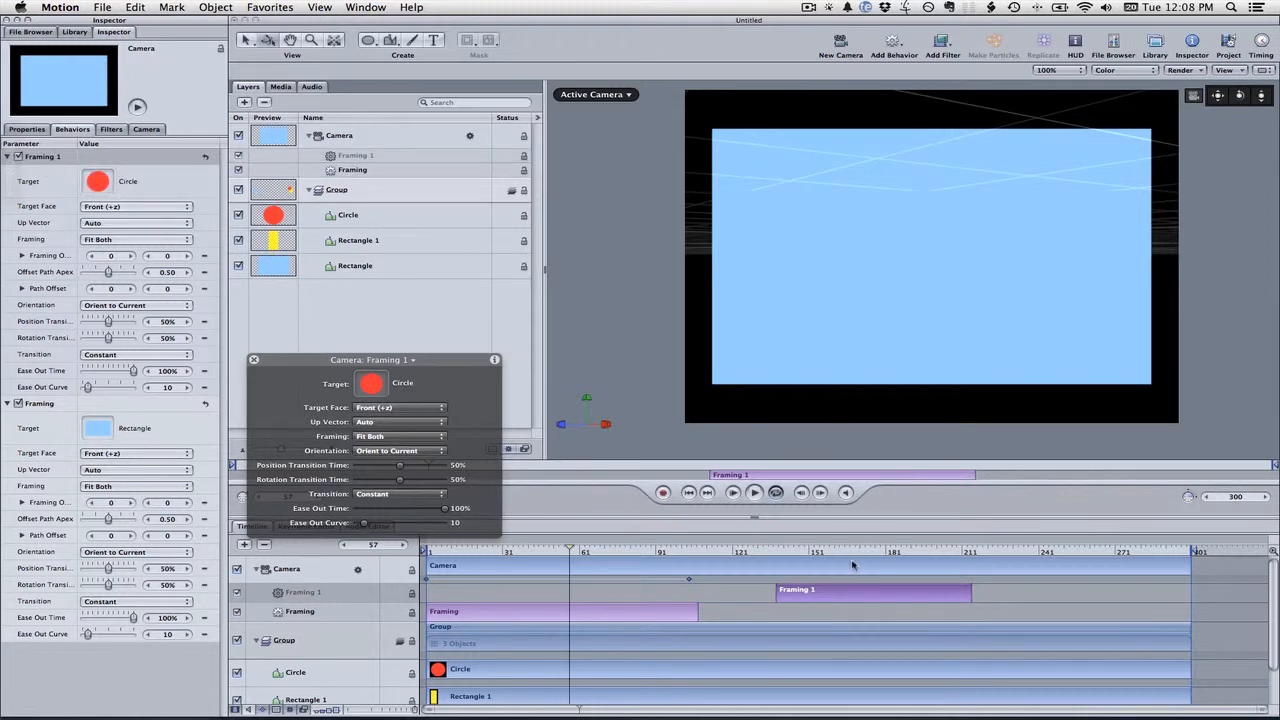
left_click_drag(968, 596, 1098, 596)
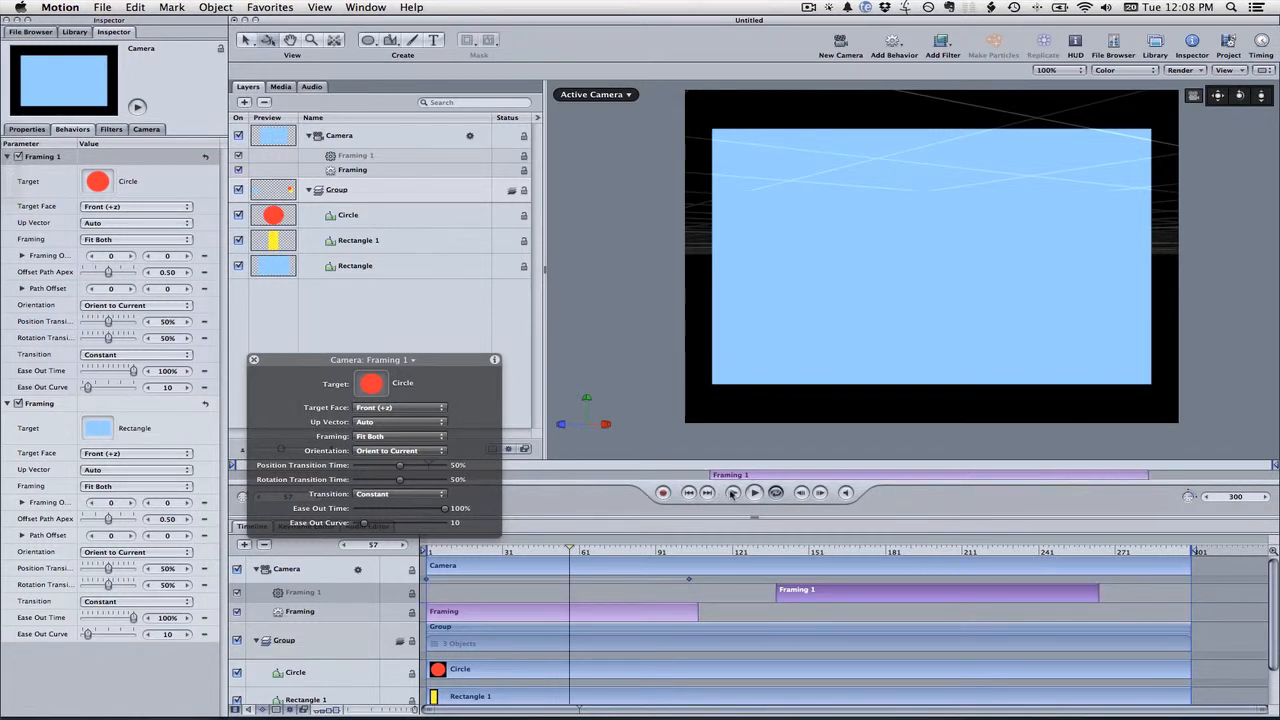
Switch the viewer to the Top view and play the camera animation from the start
left_click(732, 493)
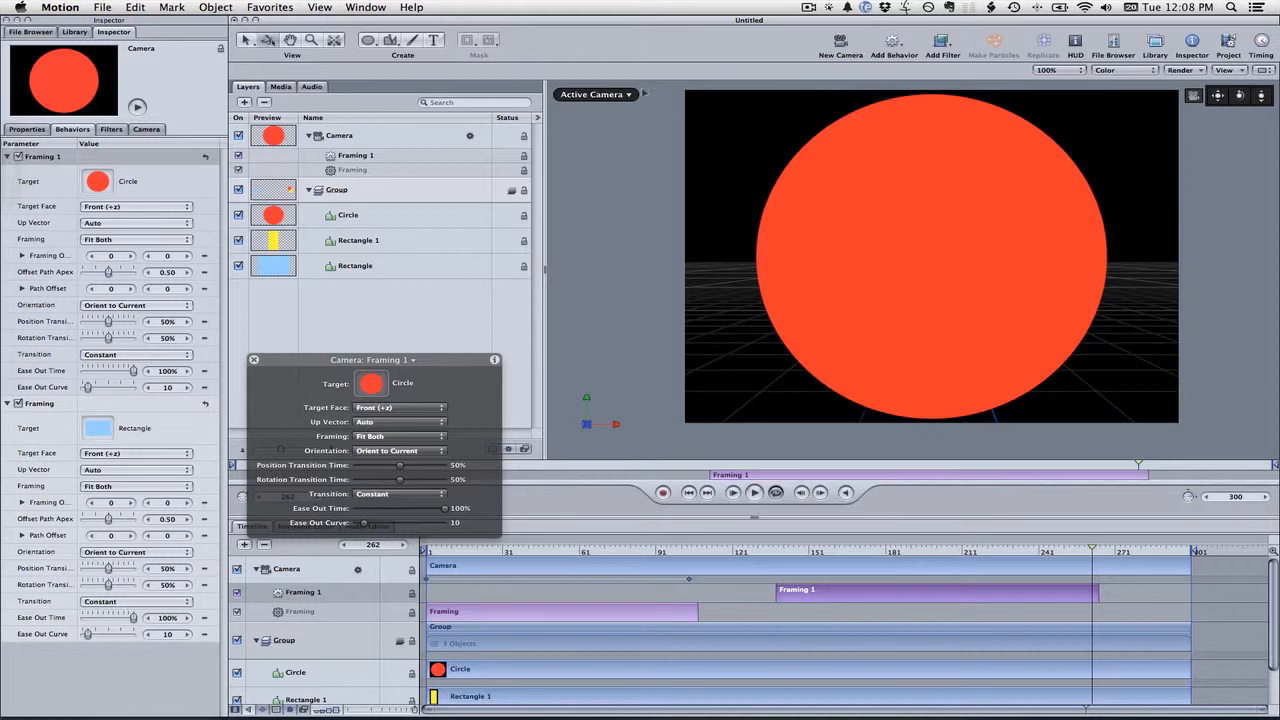
left_click(630, 95)
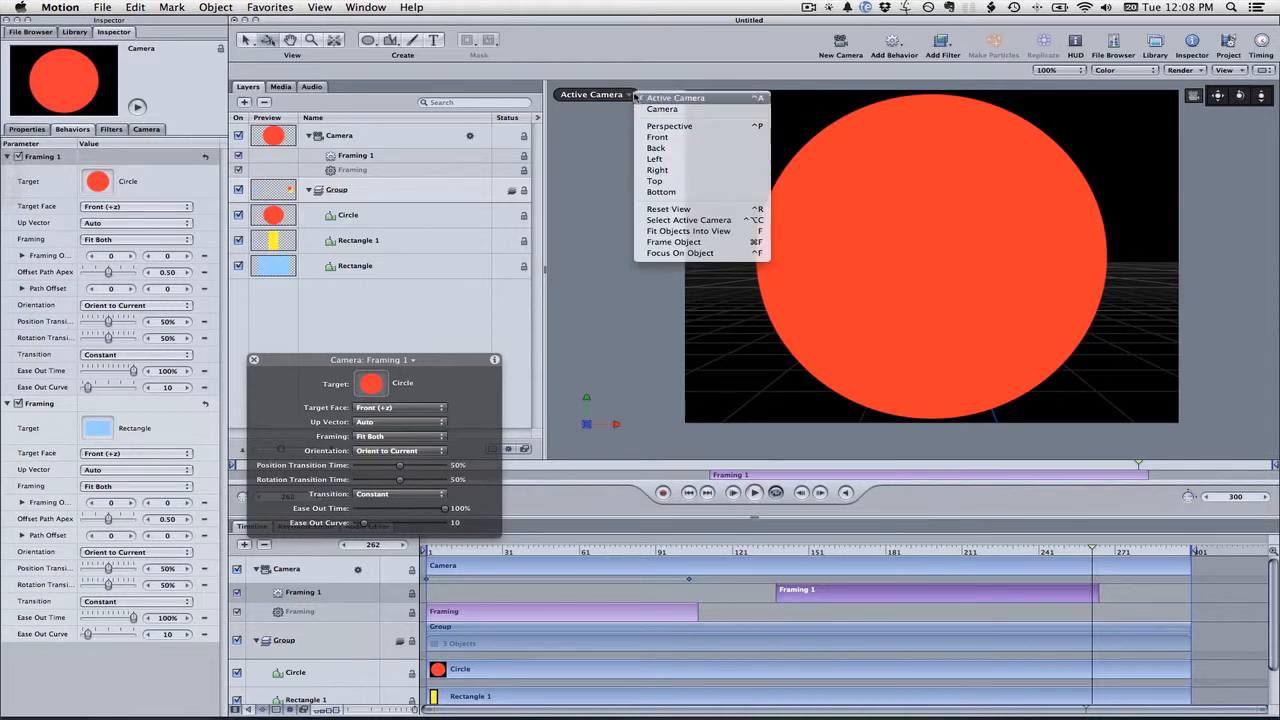
left_click(668, 184)
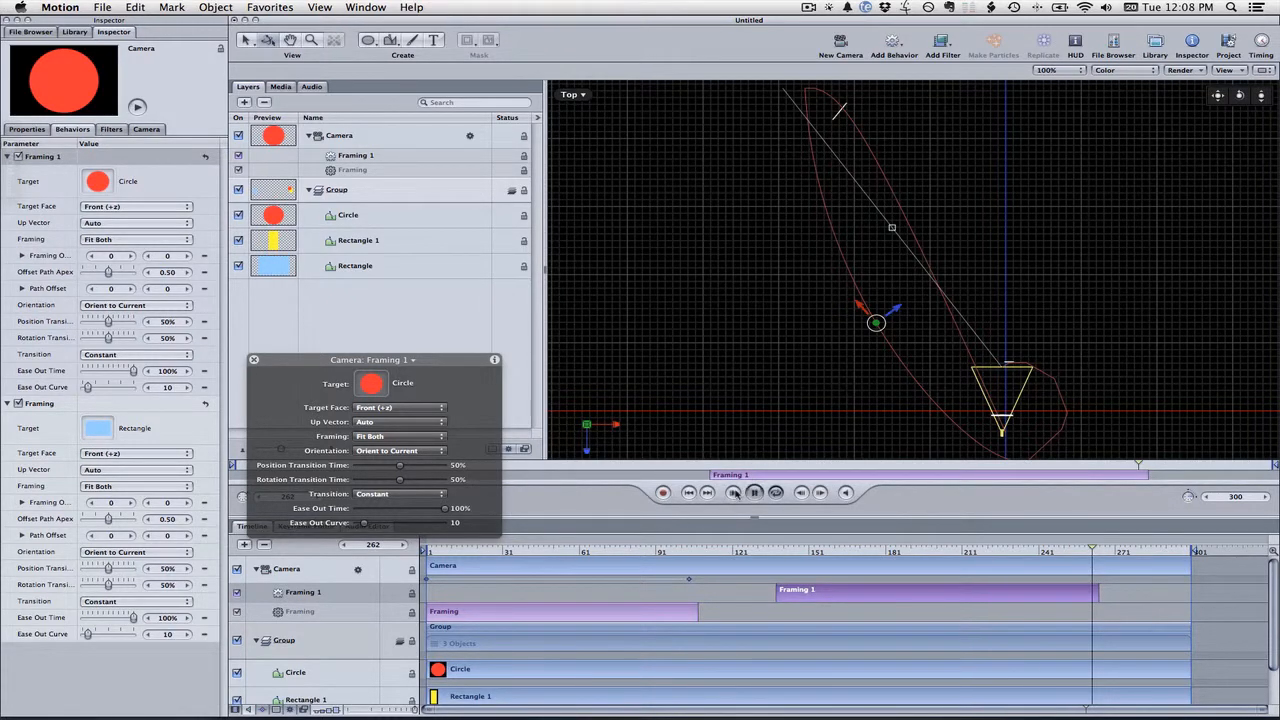
left_click(733, 492)
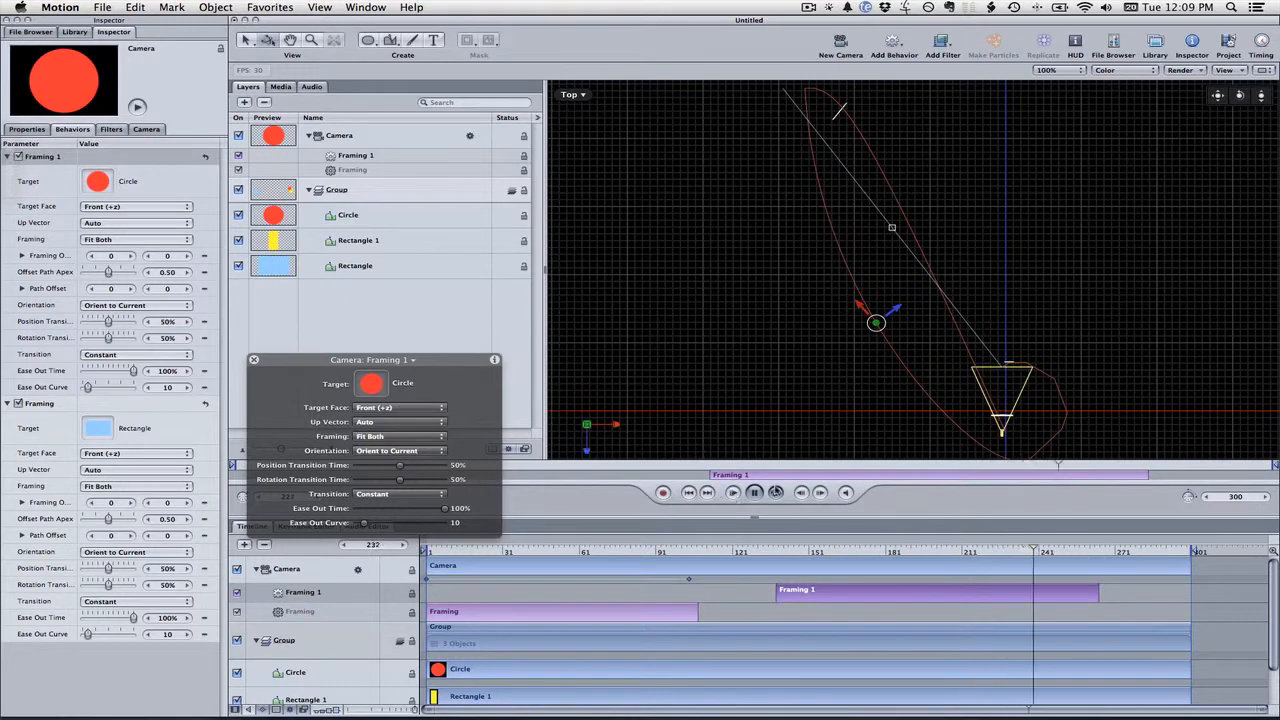
left_click(755, 492)
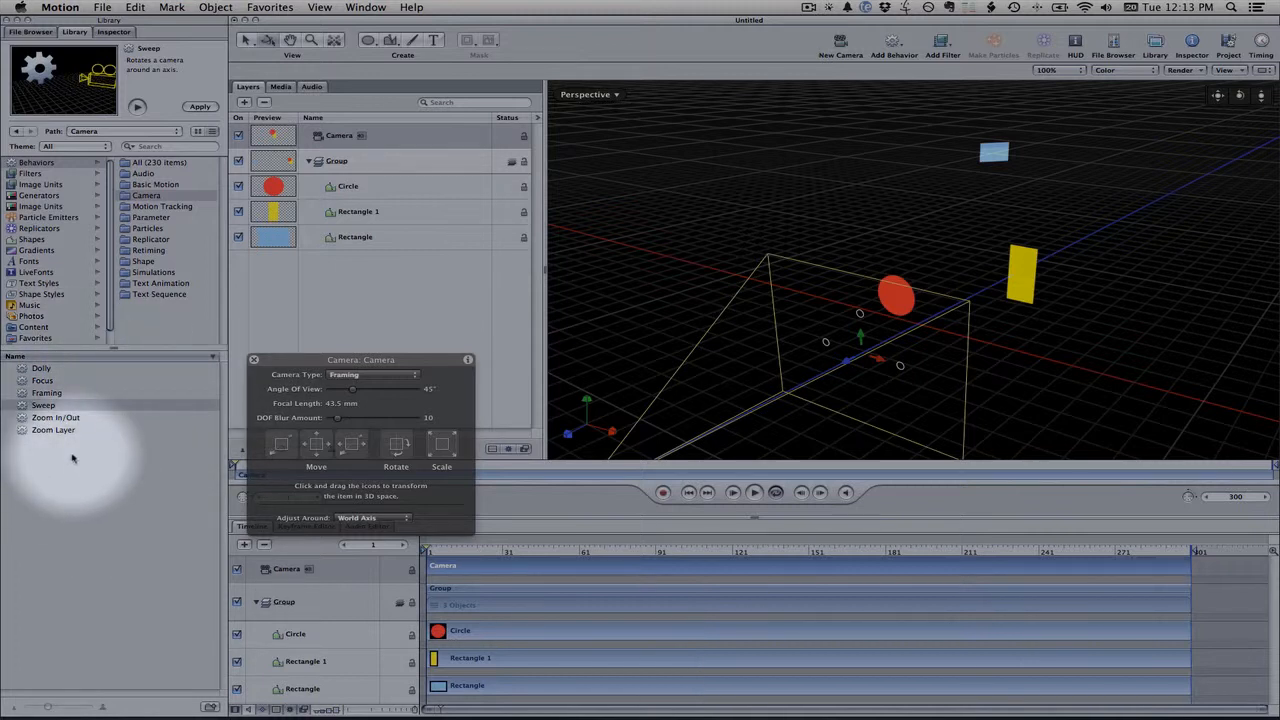
In a zoomed-out Top view, draw an open Bezier curve arcing from the camera up and left, with outline on and fill off
left_click(41, 382)
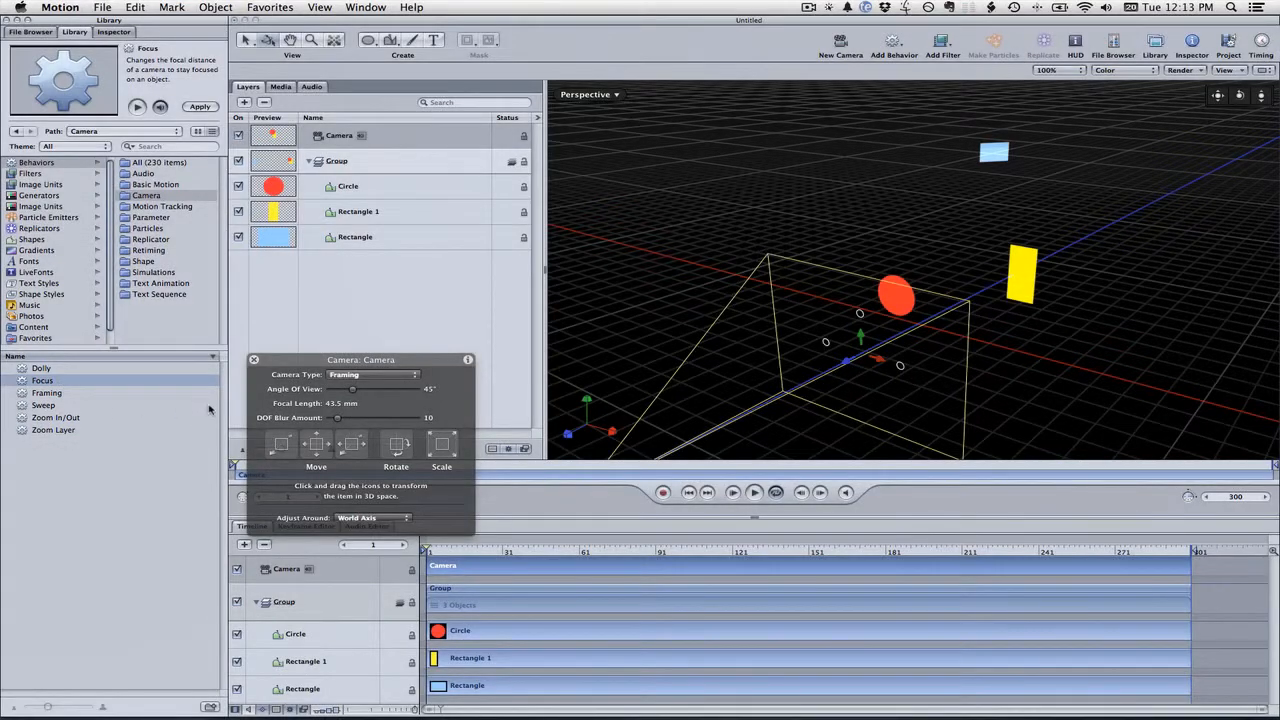
left_click(614, 96)
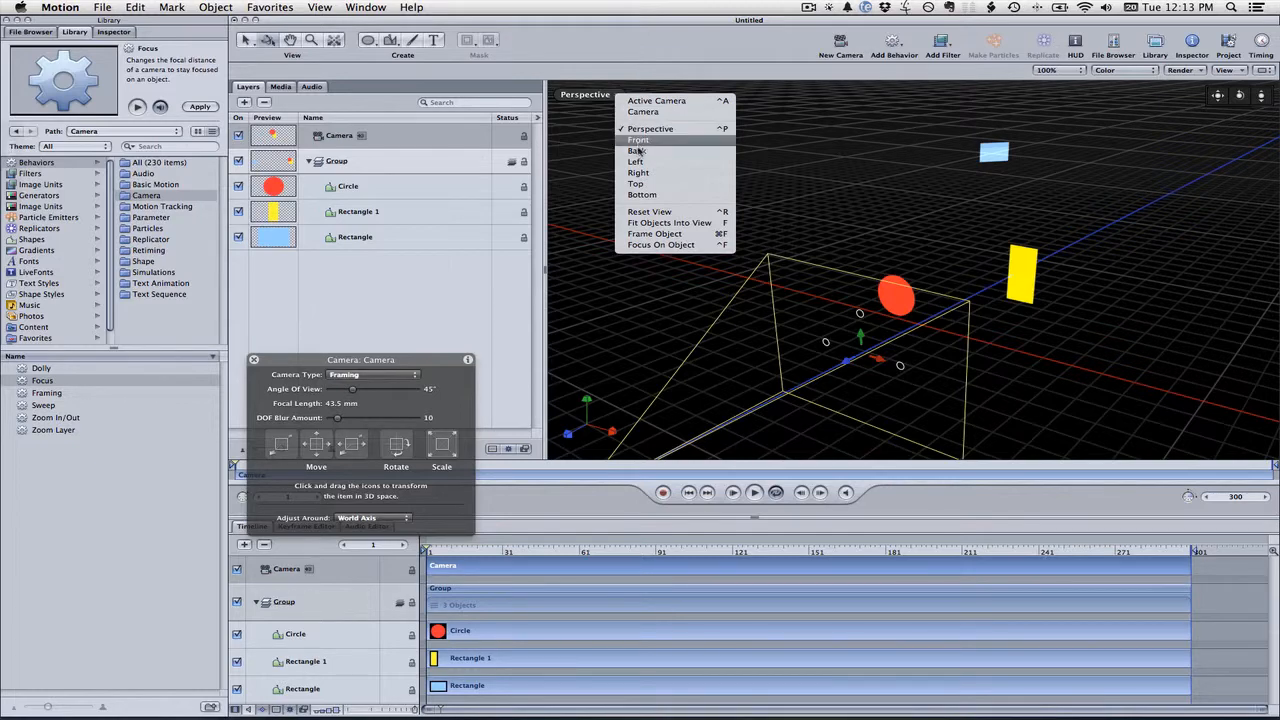
left_click(650, 184)
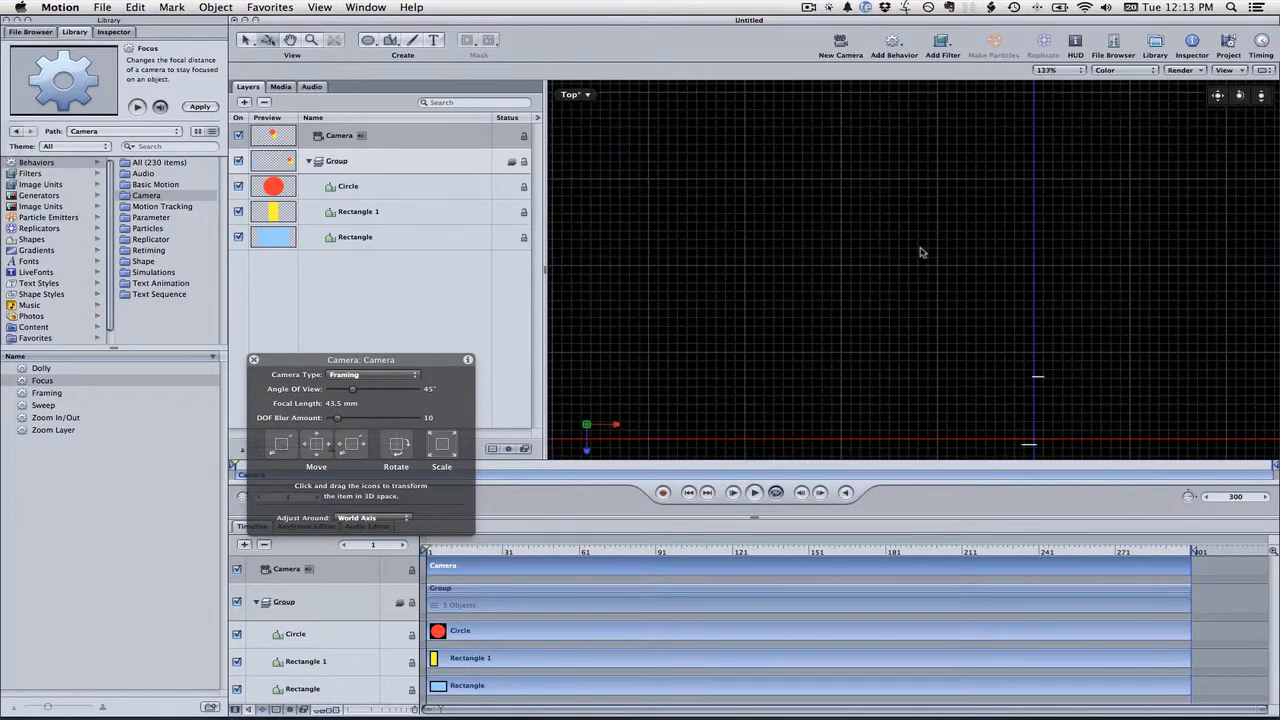
scroll(921, 252, "down", 3)
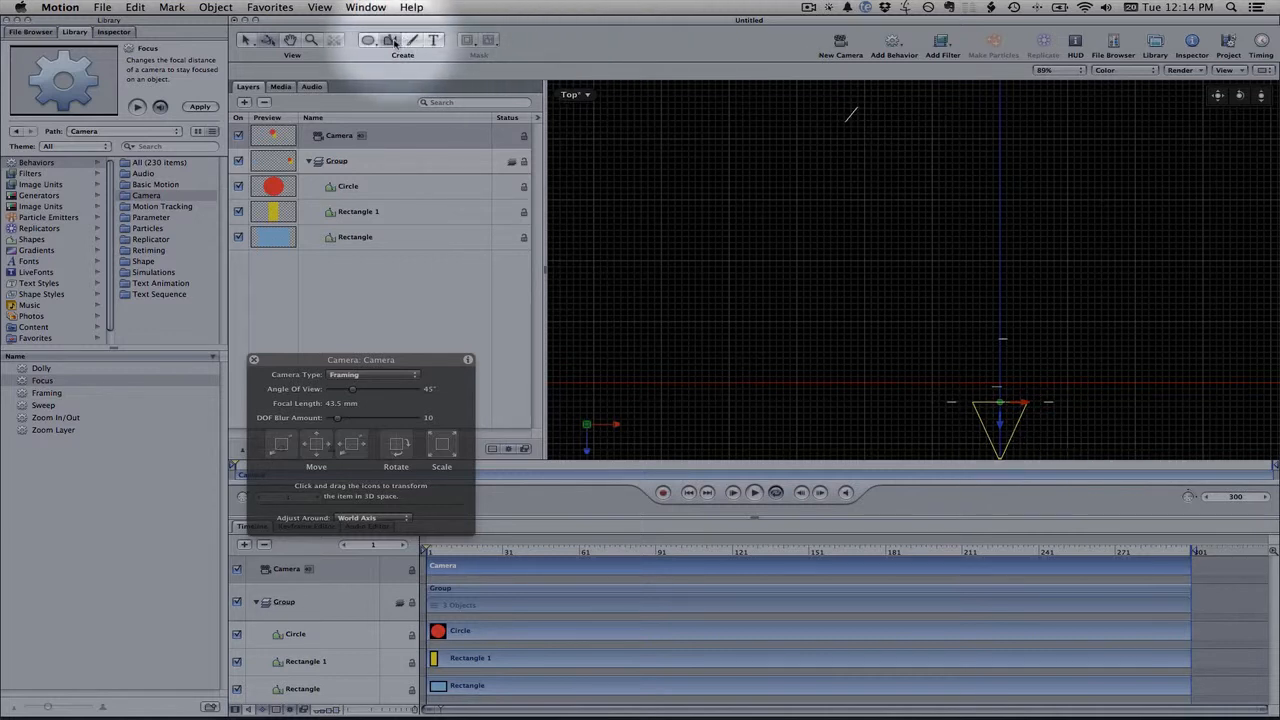
left_click_drag(390, 40, 391, 57)
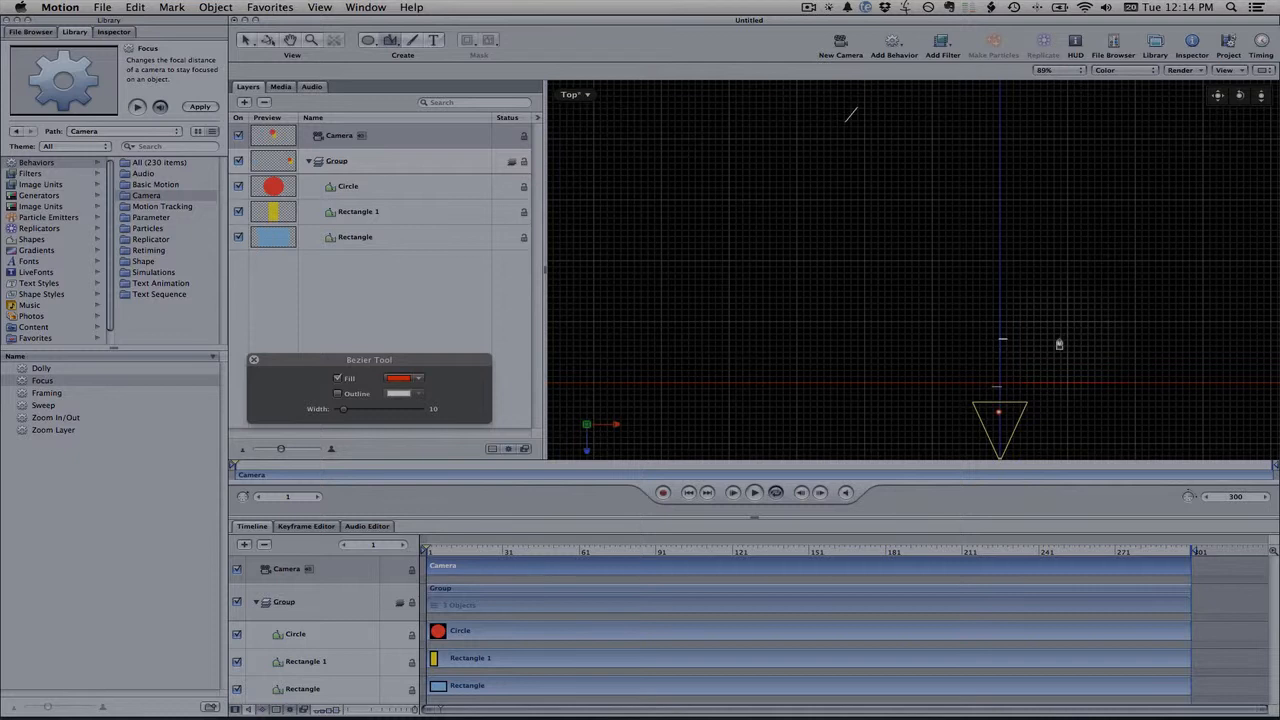
left_click_drag(1060, 339, 1059, 296)
left_click_drag(914, 151, 778, 69)
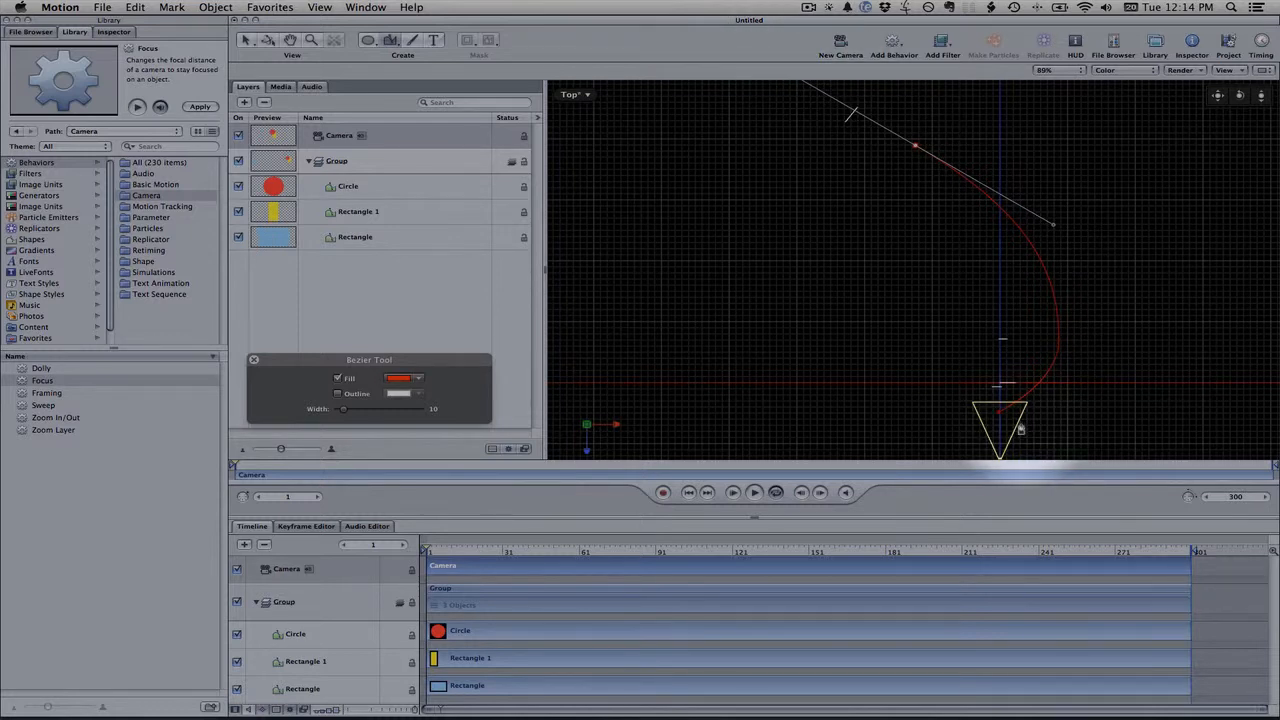
left_click(337, 393)
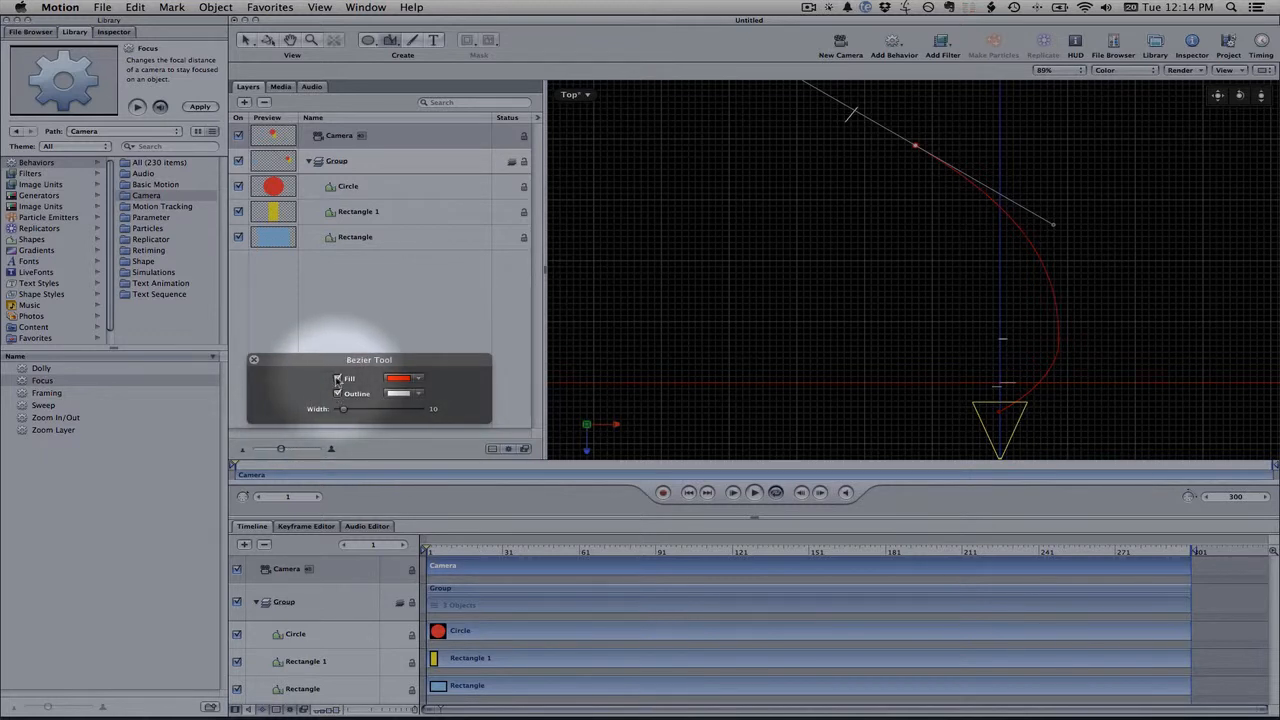
left_click(337, 379)
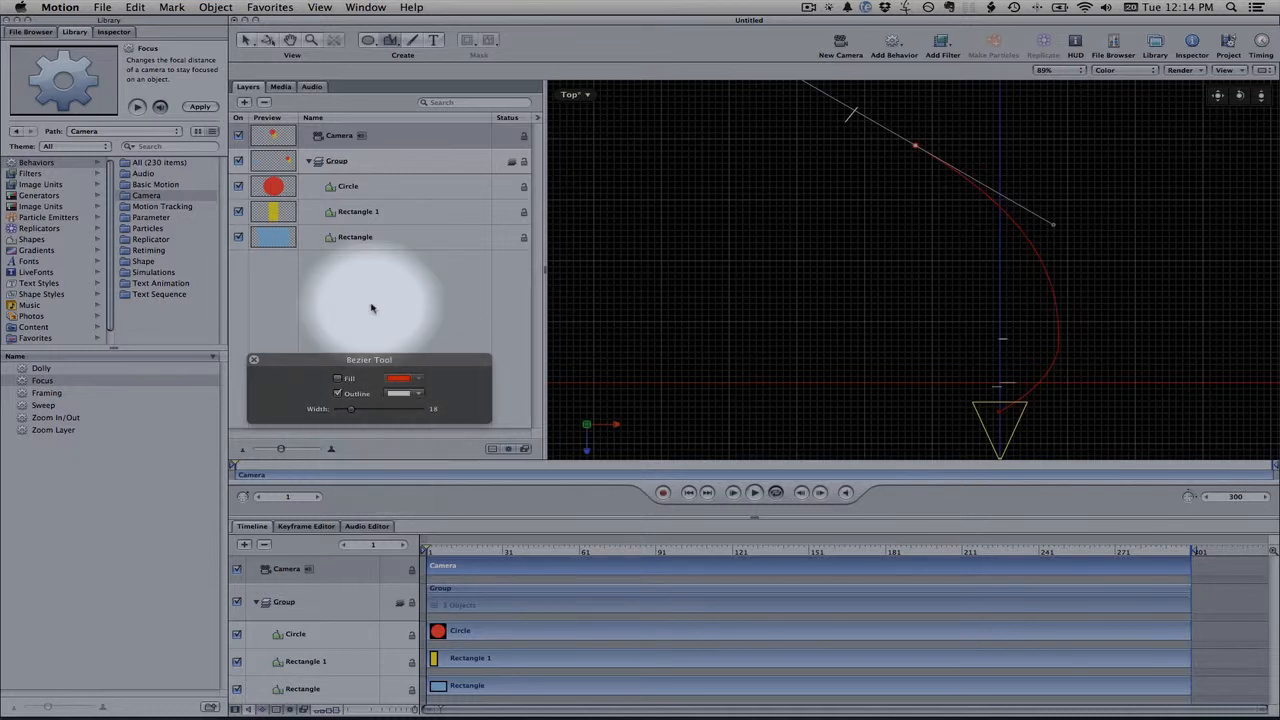
key("Return")
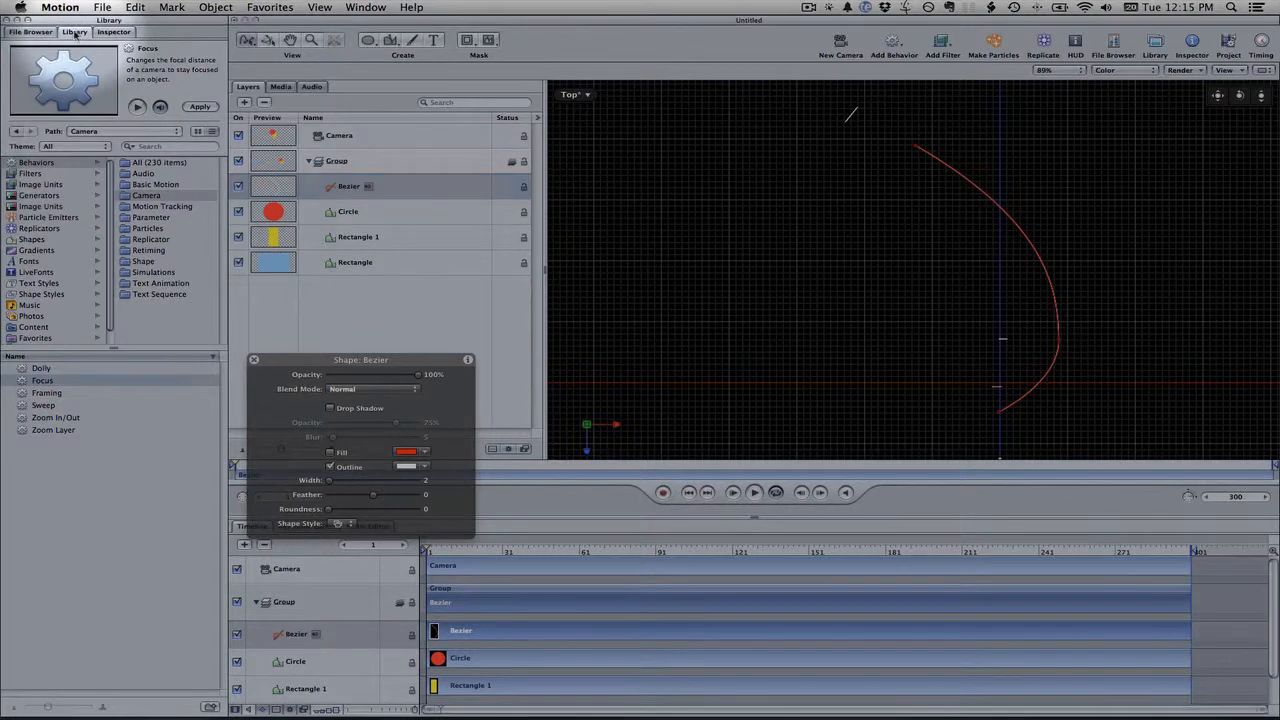
Apply the Motion Path behavior from the Basic Motion behaviors to the Camera
left_click(48, 163)
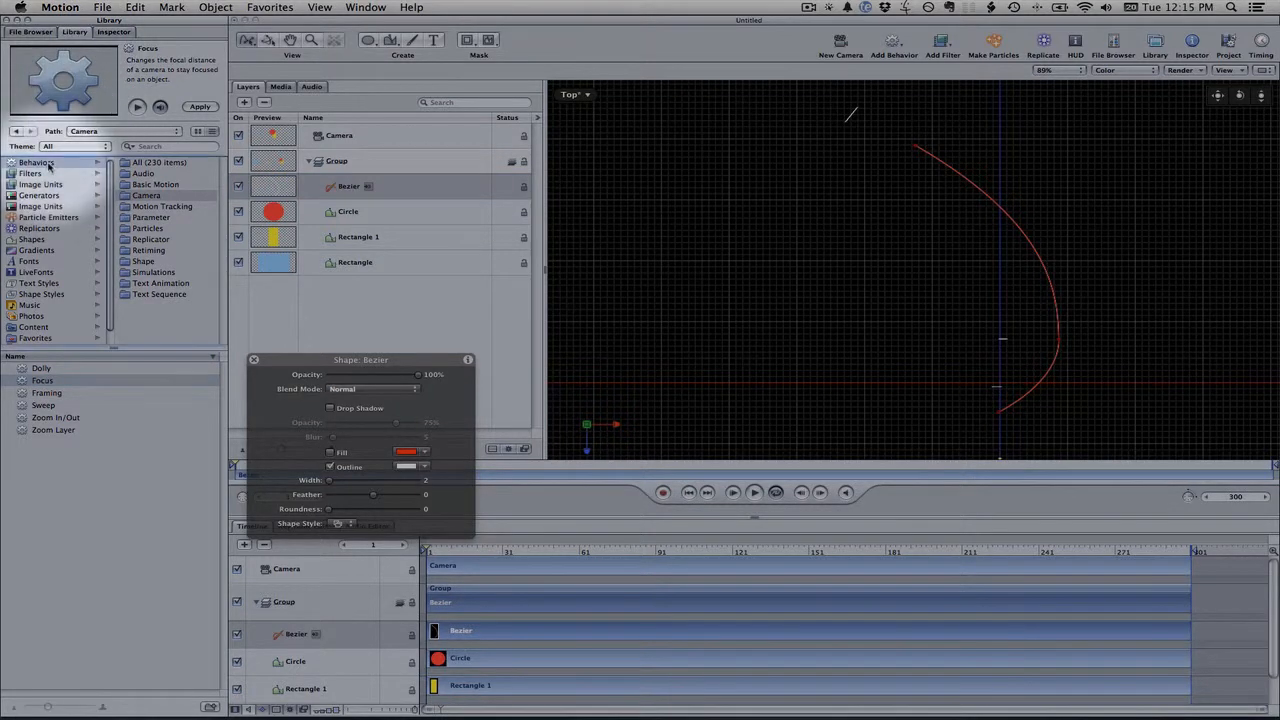
left_click(151, 185)
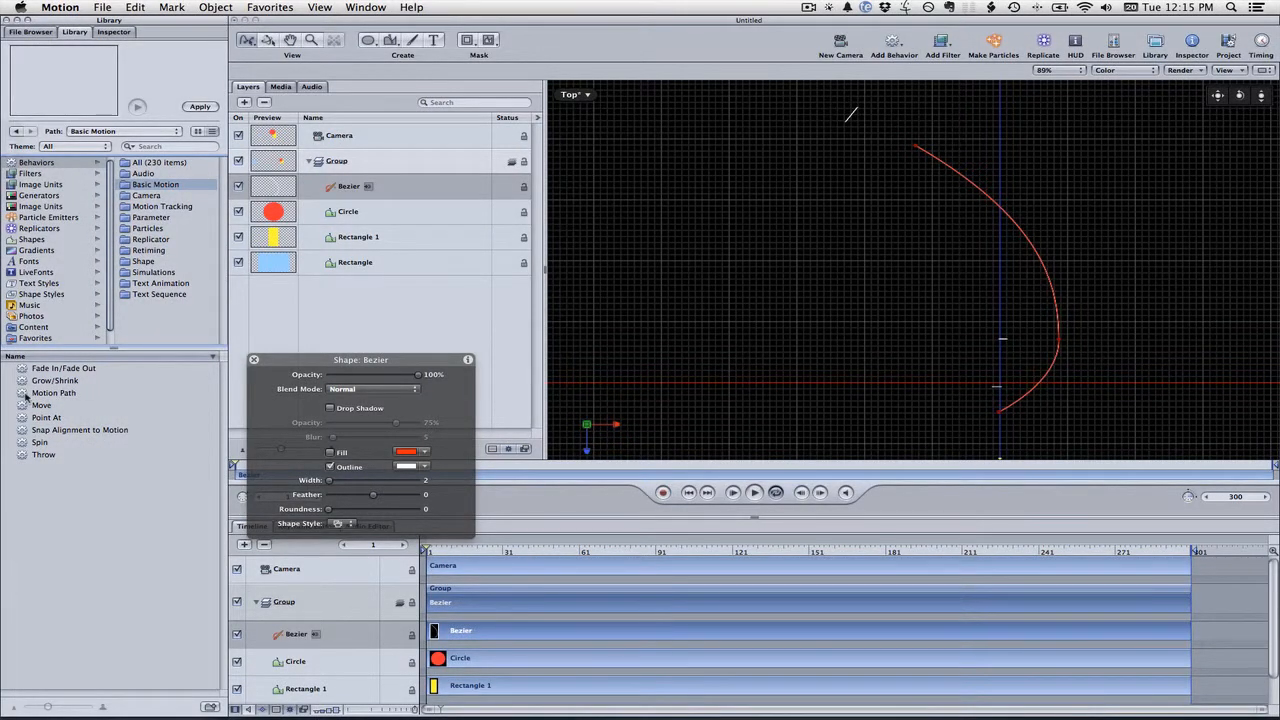
left_click_drag(25, 395, 348, 144)
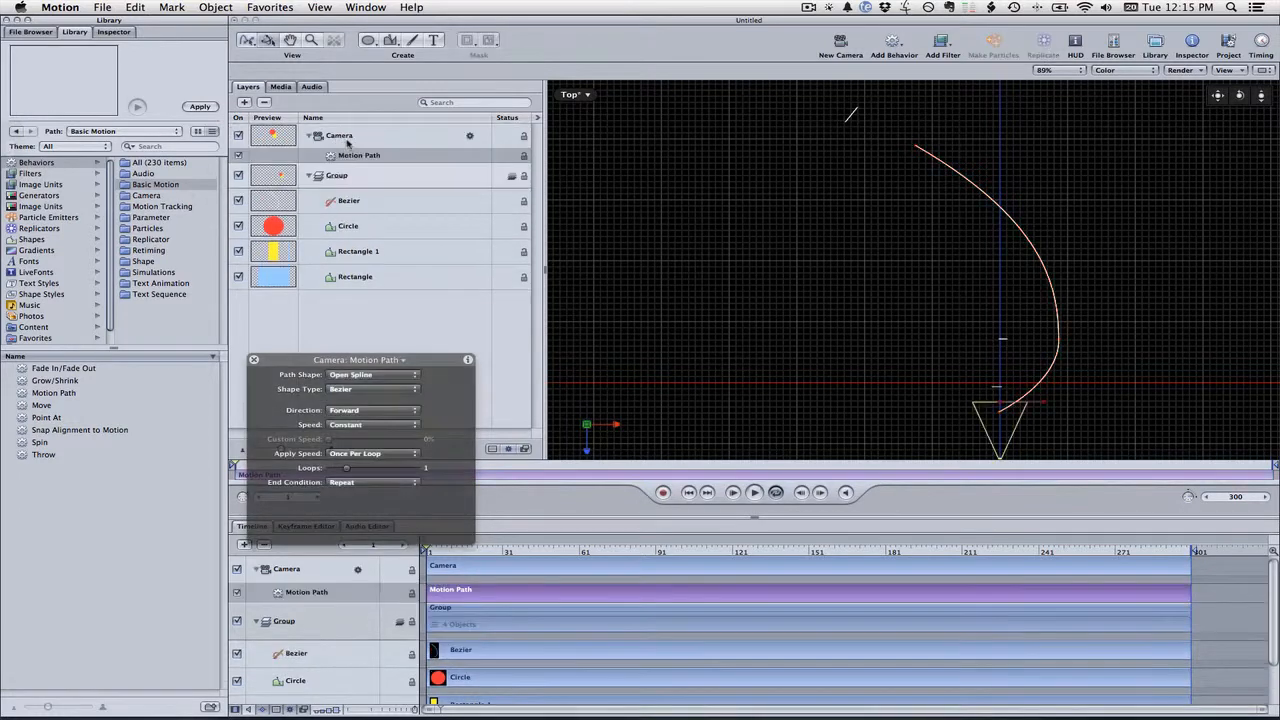
left_click(347, 142)
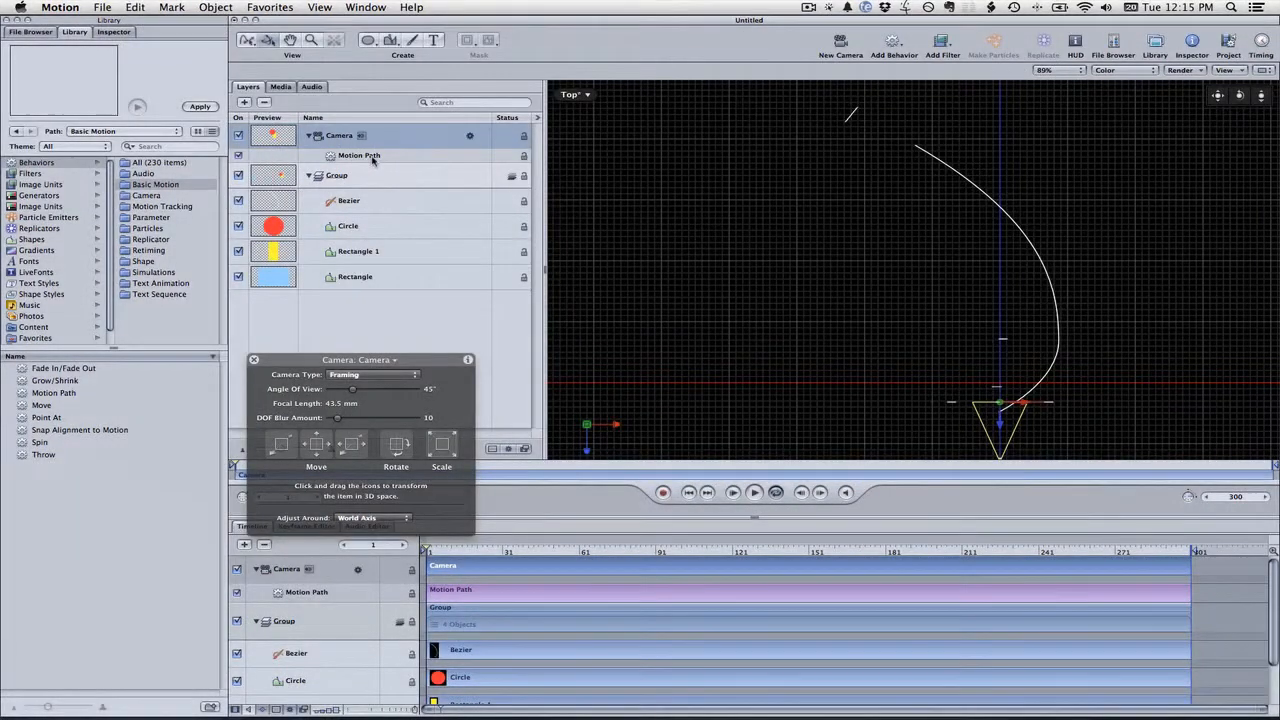
left_click(371, 157)
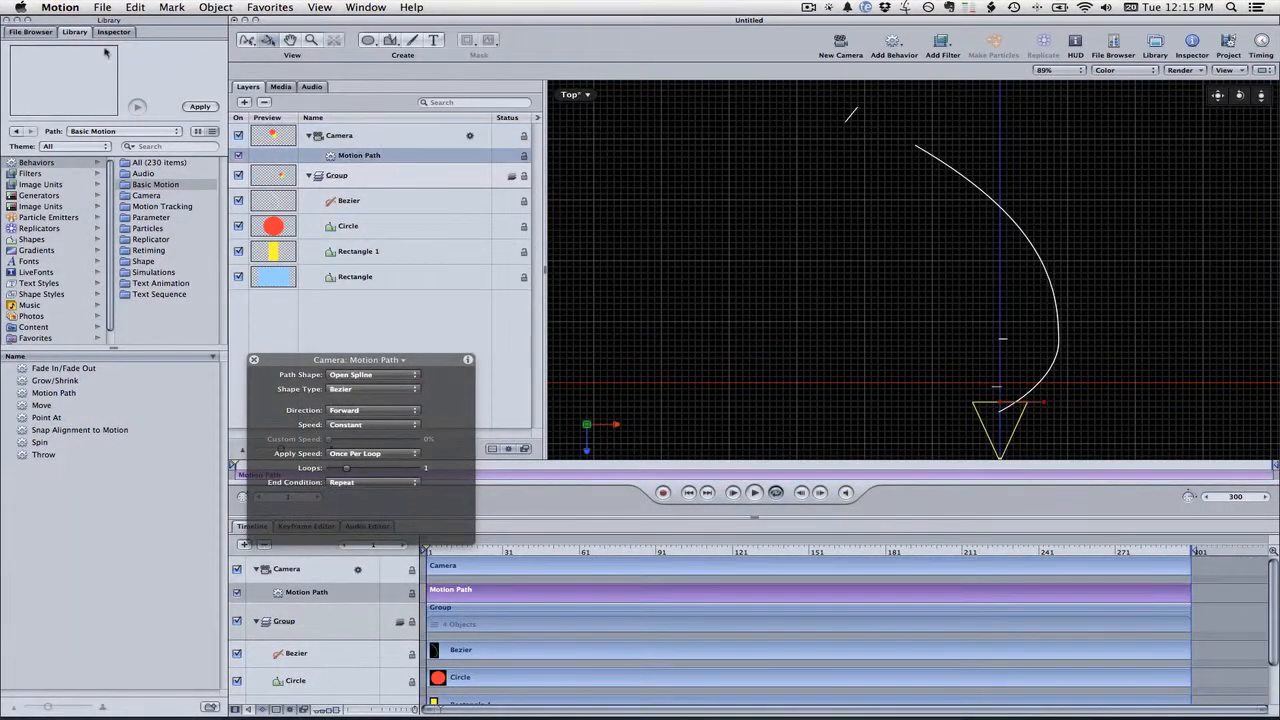
Set the Motion Path's Path Shape to Geometry and use the Bezier shape as its Shape Source
left_click(122, 34)
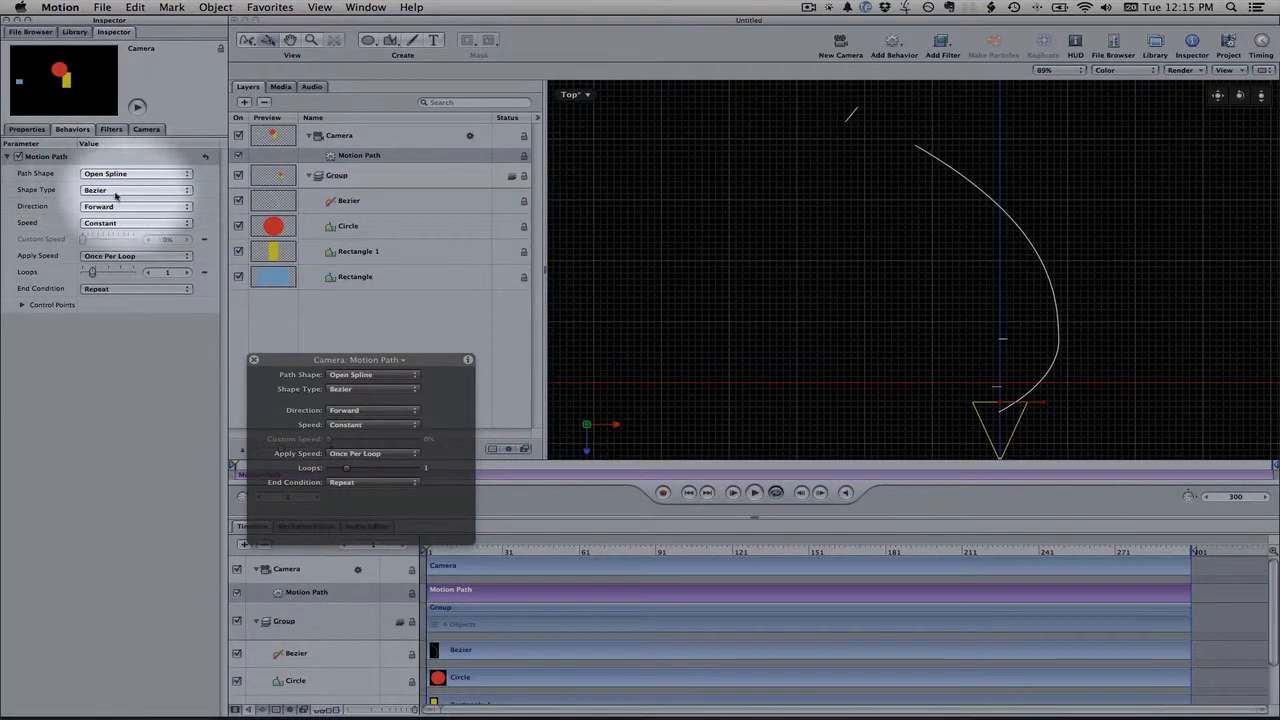
left_click(105, 173)
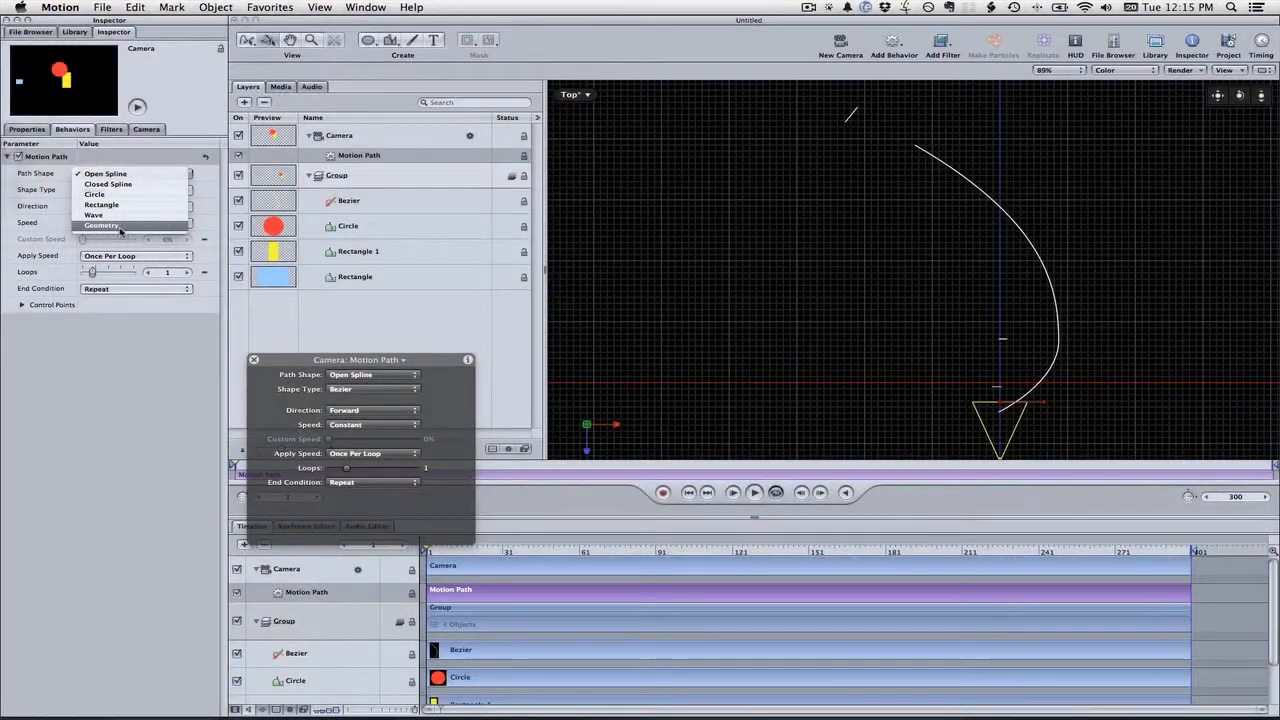
left_click(118, 226)
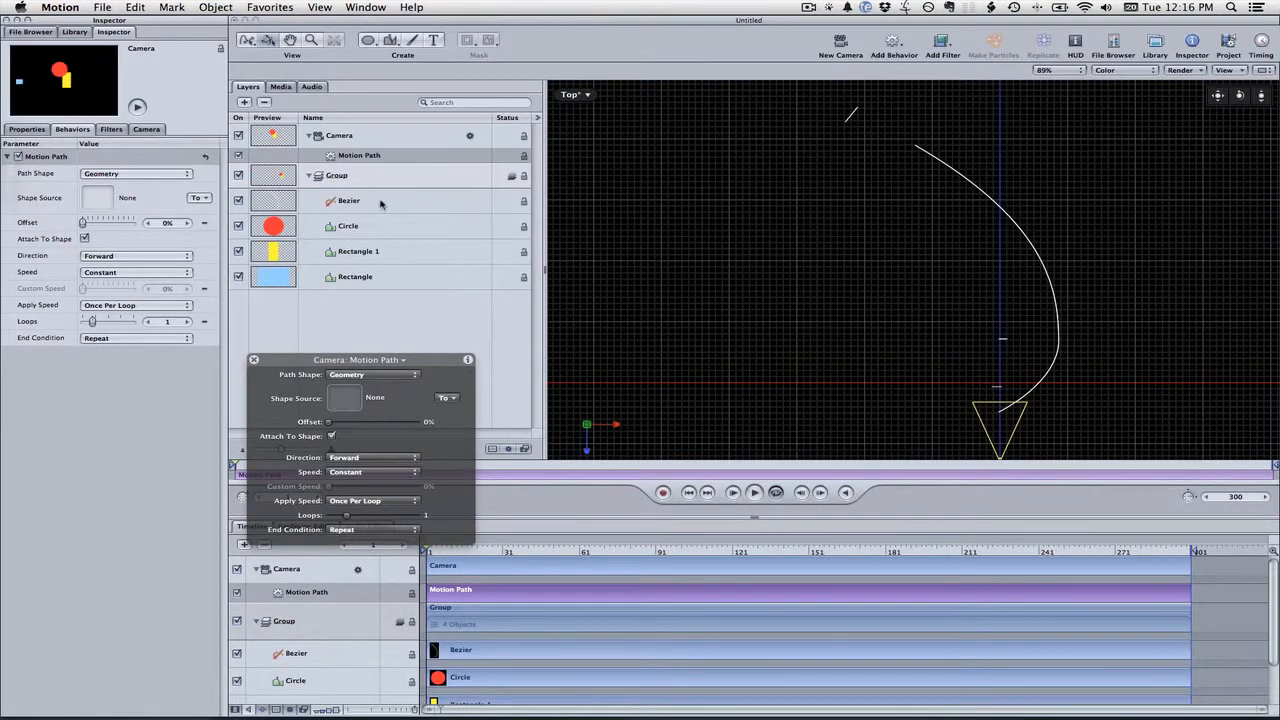
left_click_drag(380, 204, 100, 197)
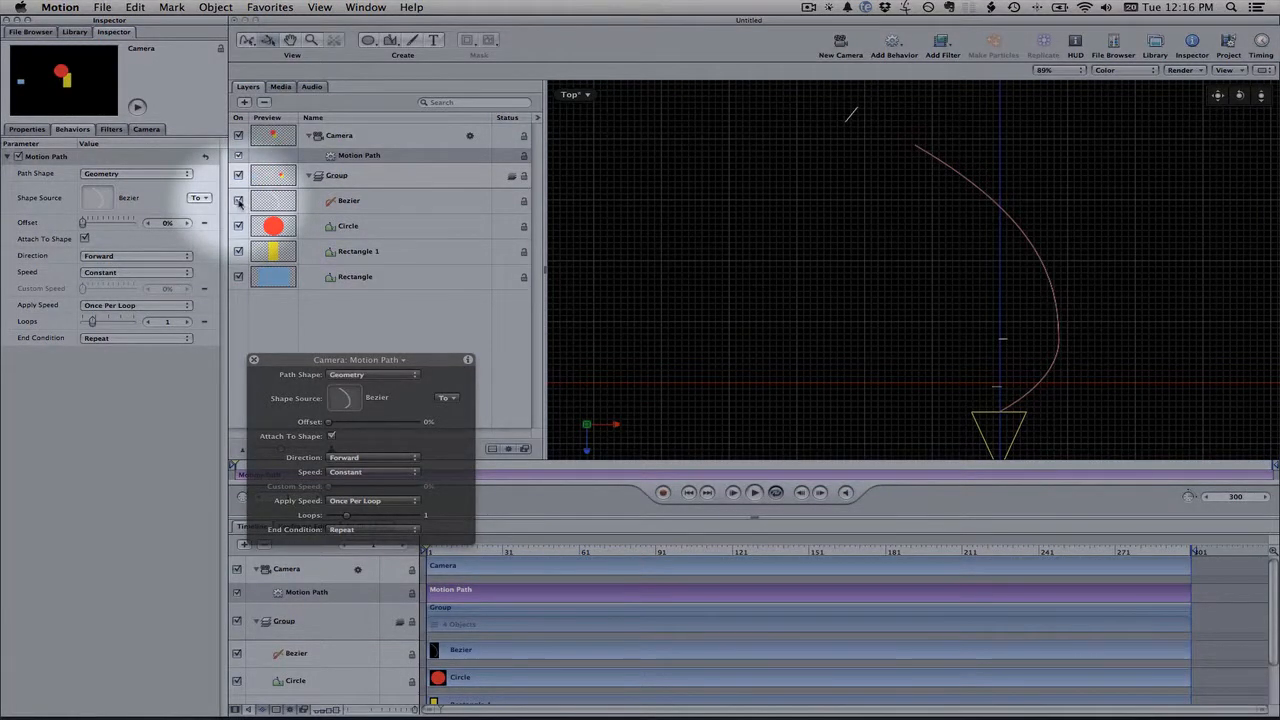
Hide the Bezier layer and preview the camera travelling along the path from the start
left_click(238, 201)
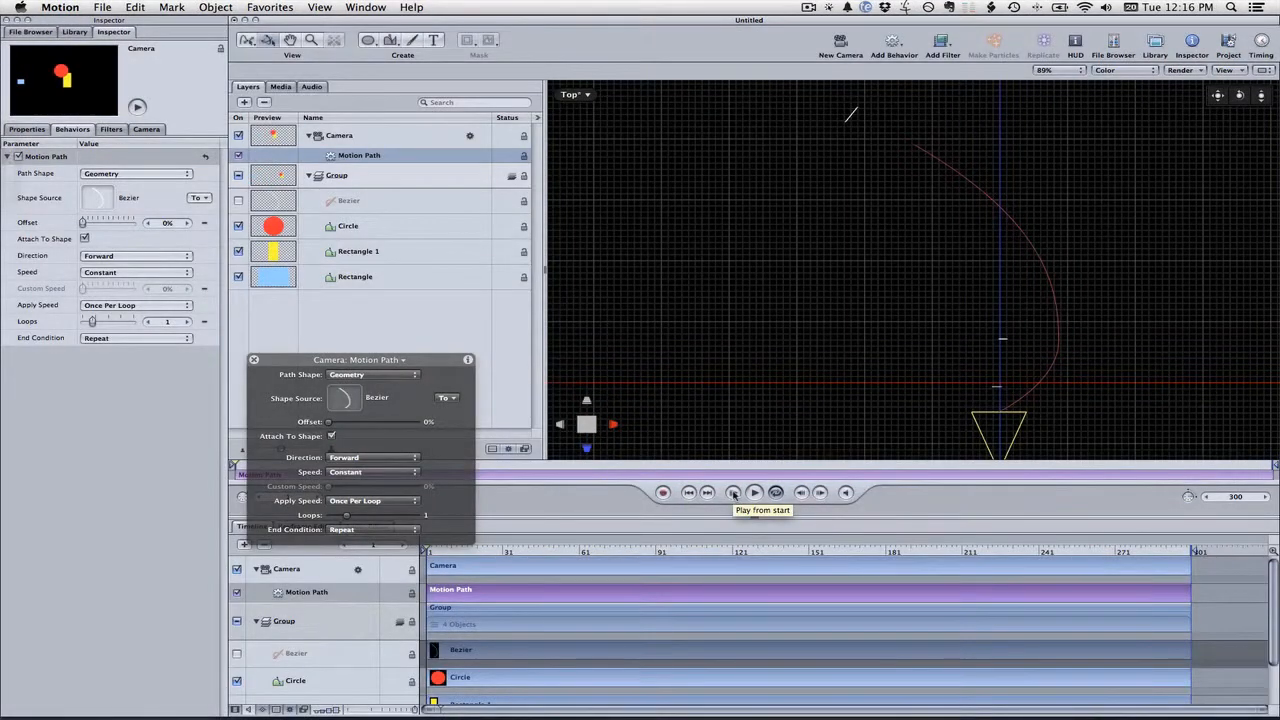
left_click(733, 492)
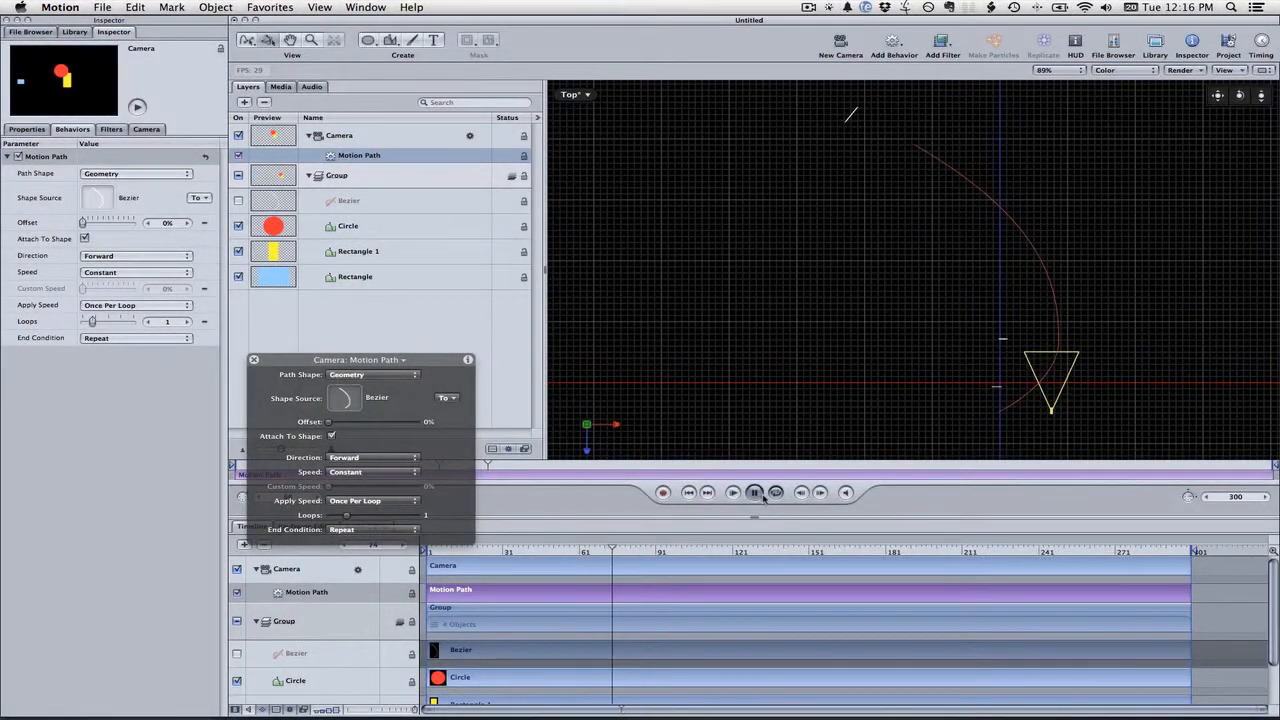
left_click(754, 491)
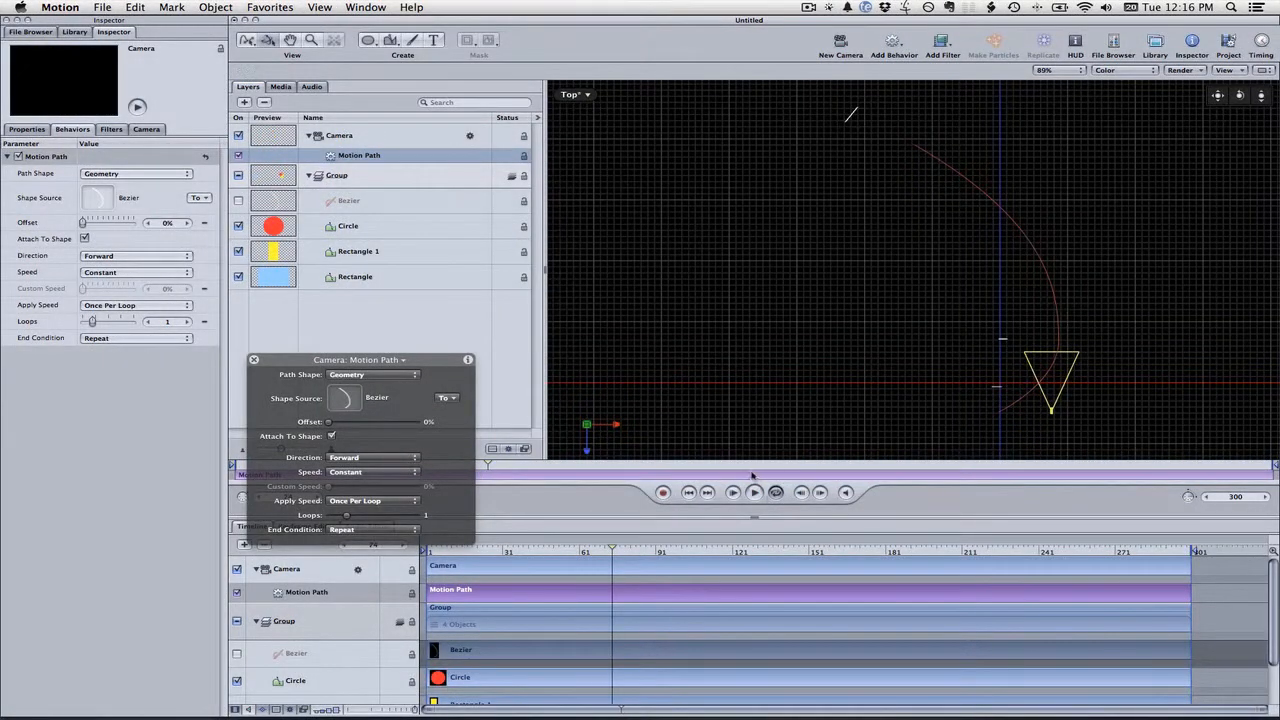
left_click_drag(426, 360, 166, 440)
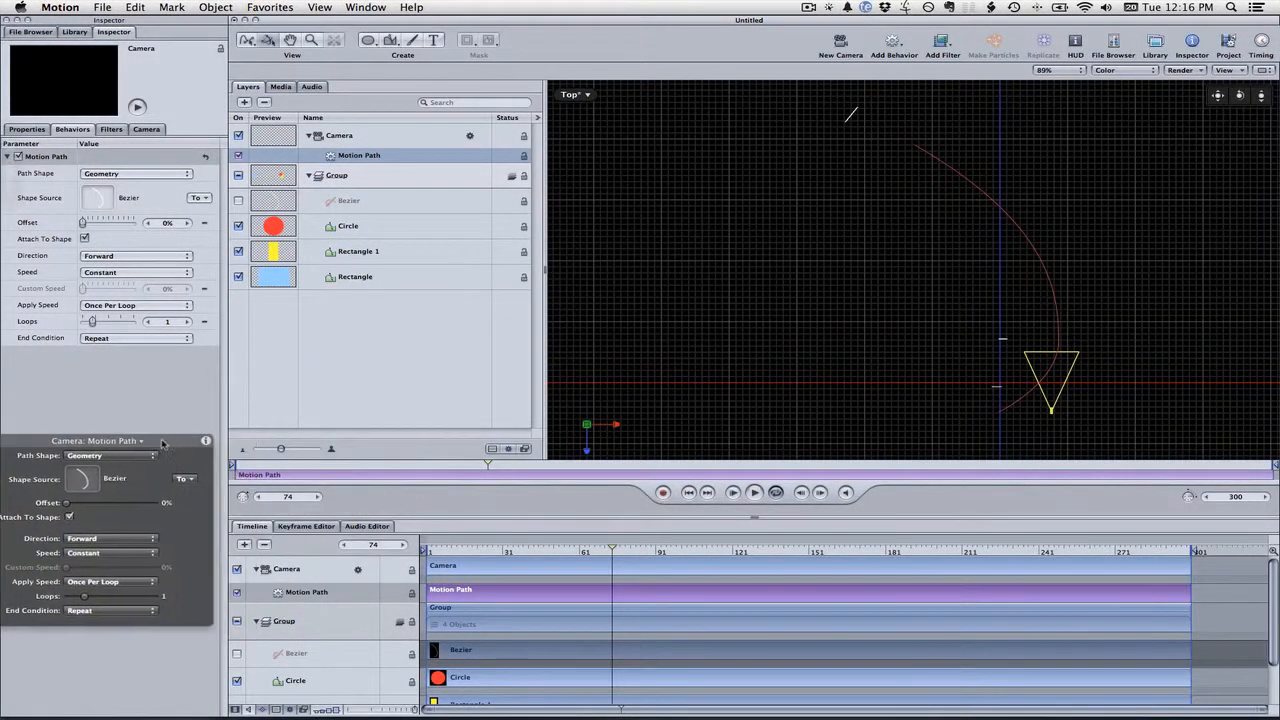
left_click_drag(488, 464, 205, 440)
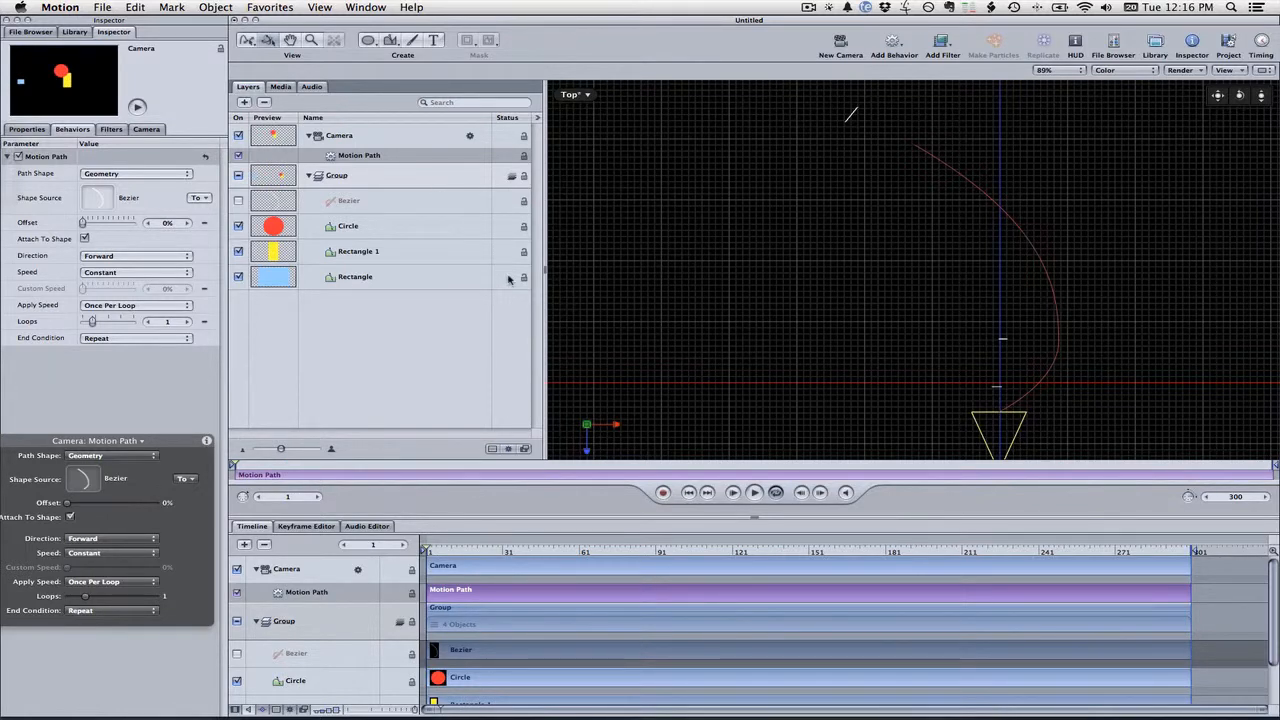
left_click(828, 7)
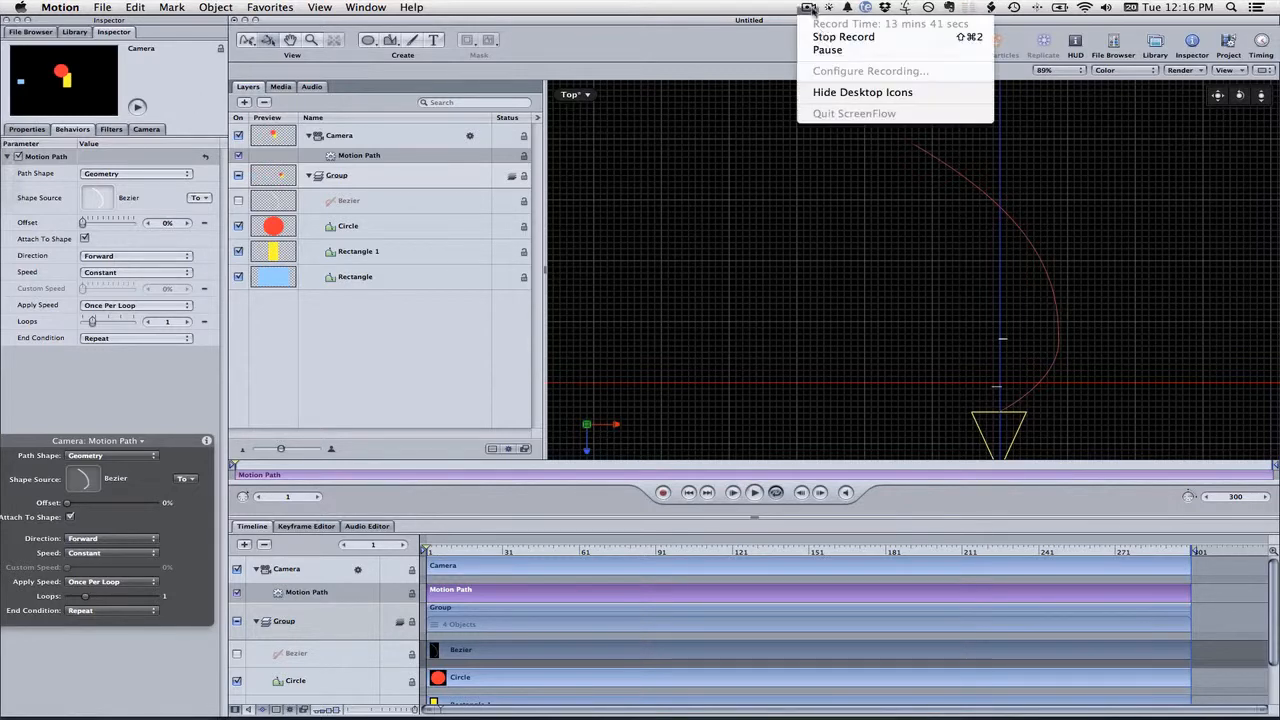
left_click(832, 49)
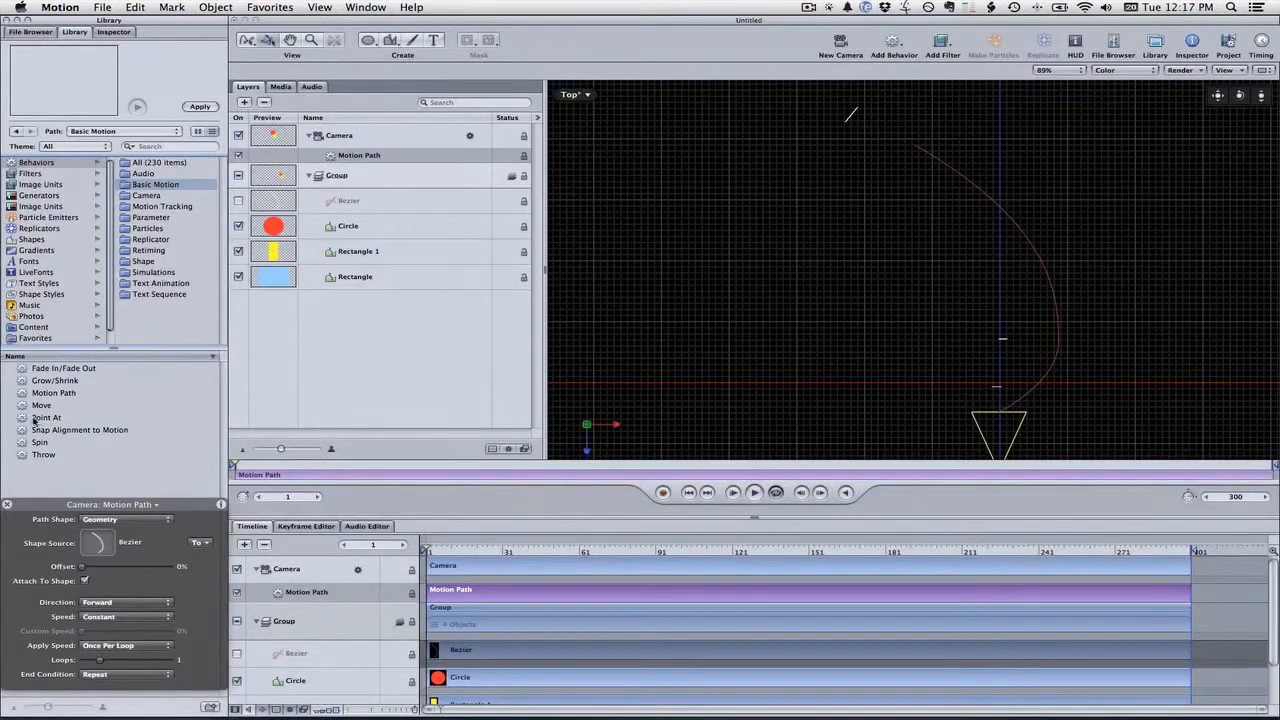
Add a Point At behavior to the Camera and set its Object to the Rectangle
left_click_drag(50, 420, 364, 142)
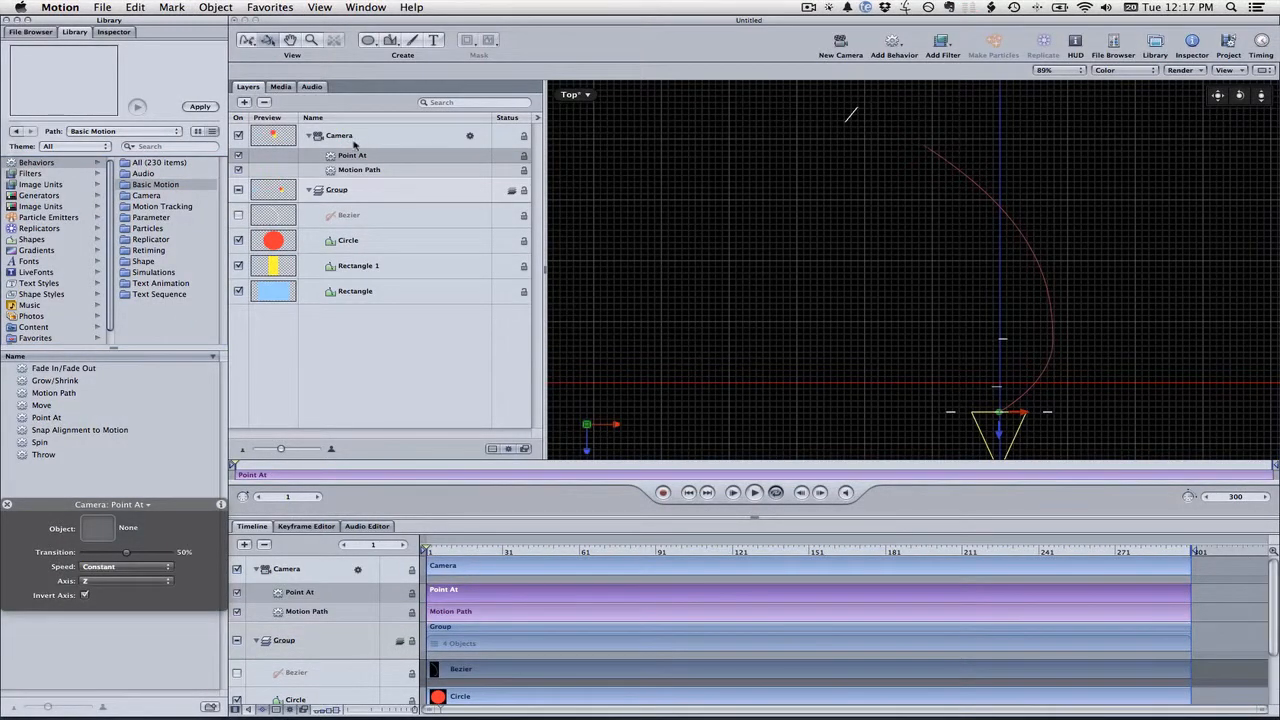
left_click(113, 31)
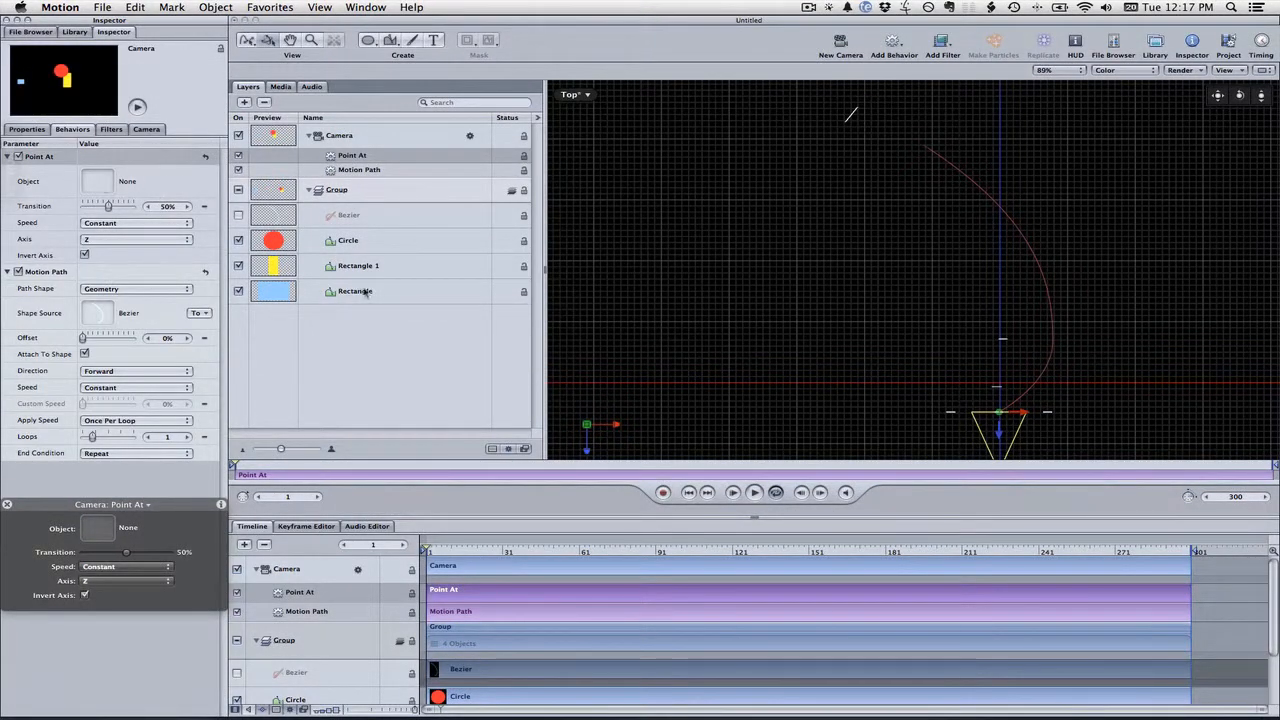
left_click_drag(383, 298, 106, 183)
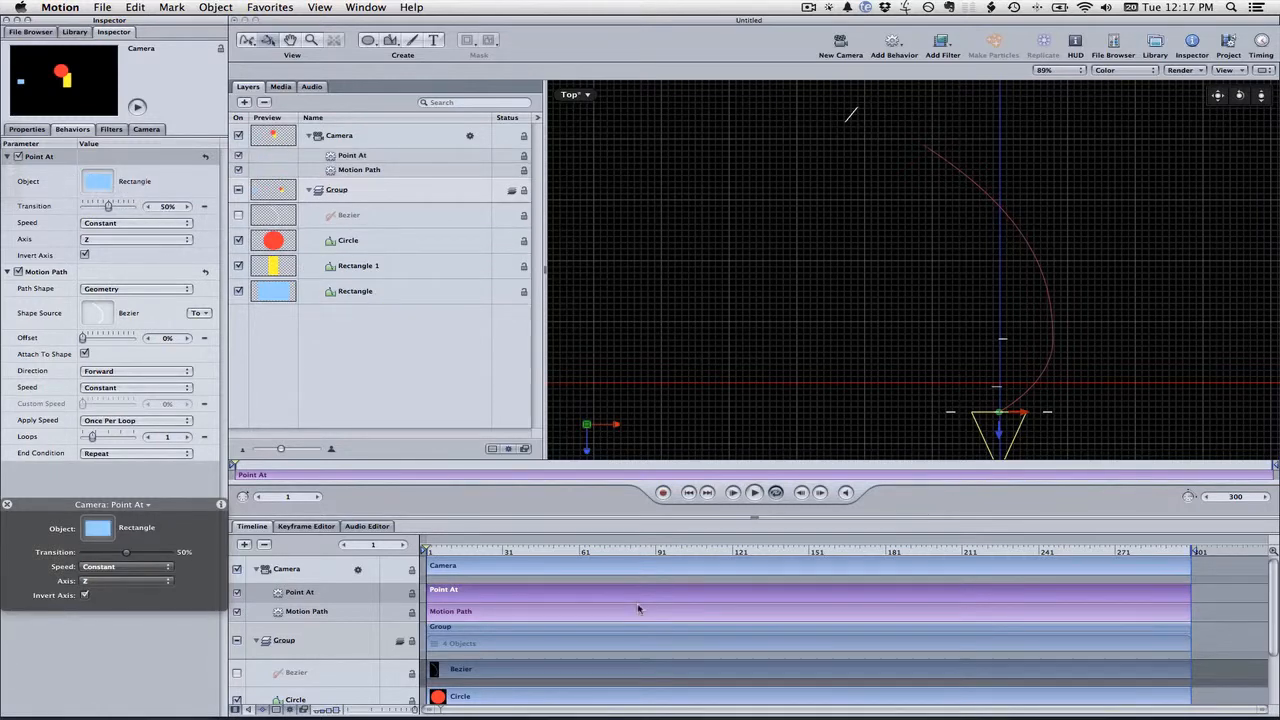
Play the camera animation in the Top view, then switch the viewer to Active Camera and play it again
left_click(733, 493)
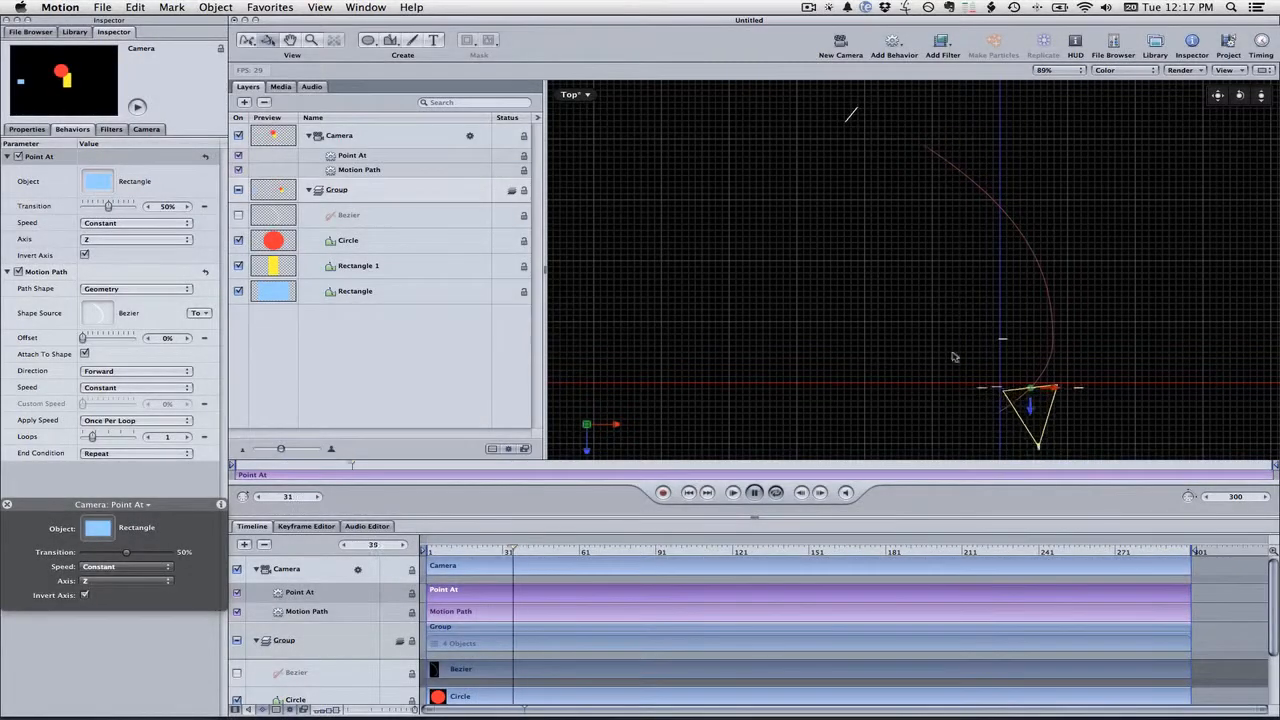
left_click(752, 495)
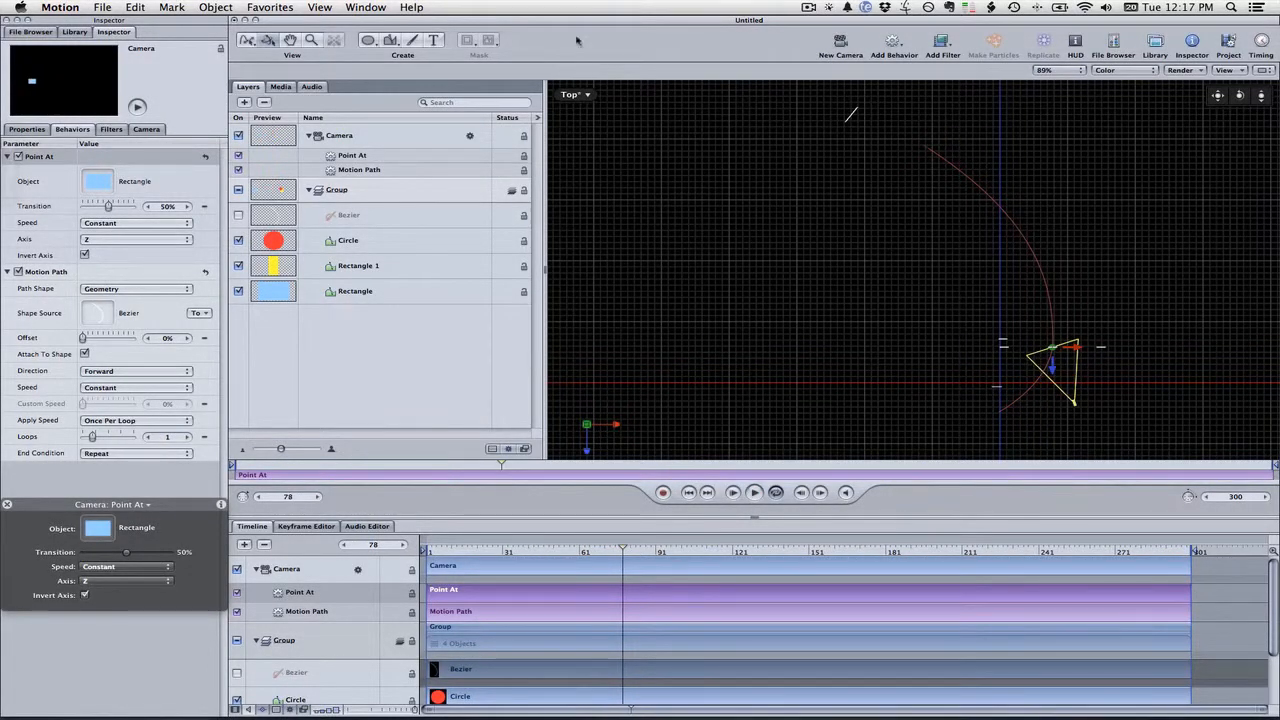
left_click(577, 95)
left_click(609, 100)
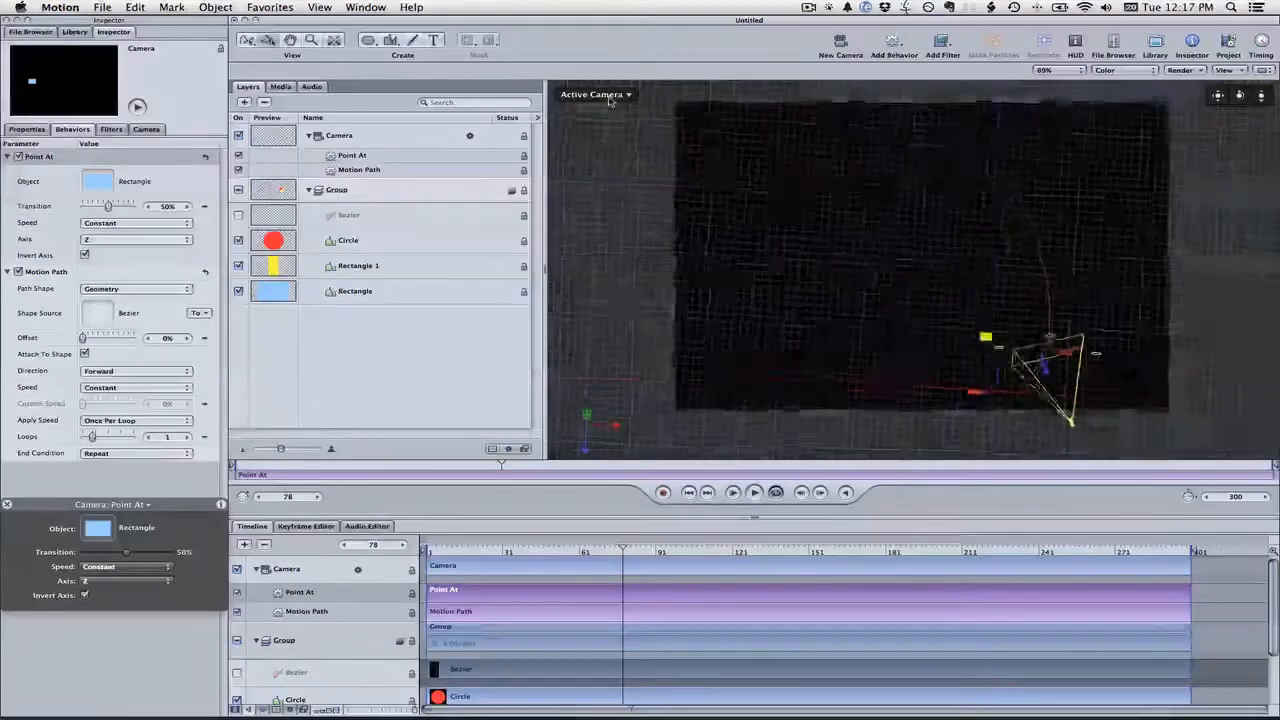
left_click(733, 496)
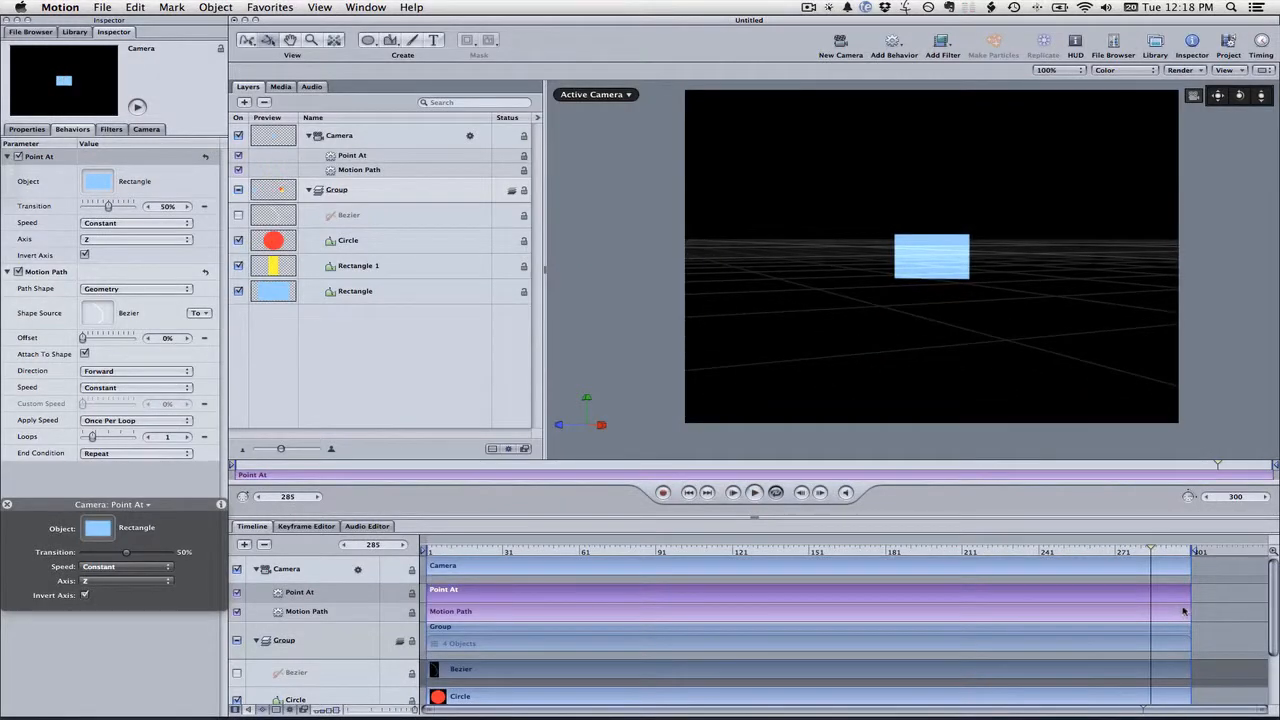
Shorten the Motion Path behavior to end around frame 185 and preview the animation from the start
left_click_drag(1184, 612, 906, 613)
left_click_drag(850, 551, 391, 545)
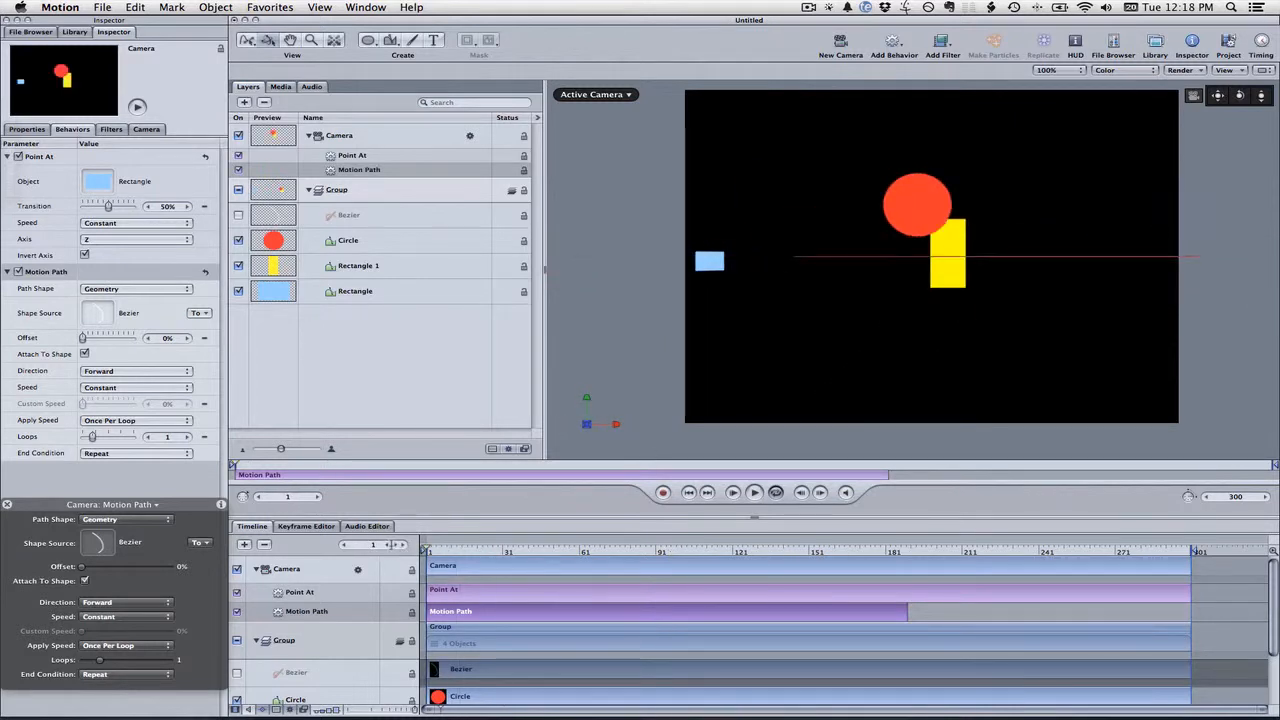
key("space")
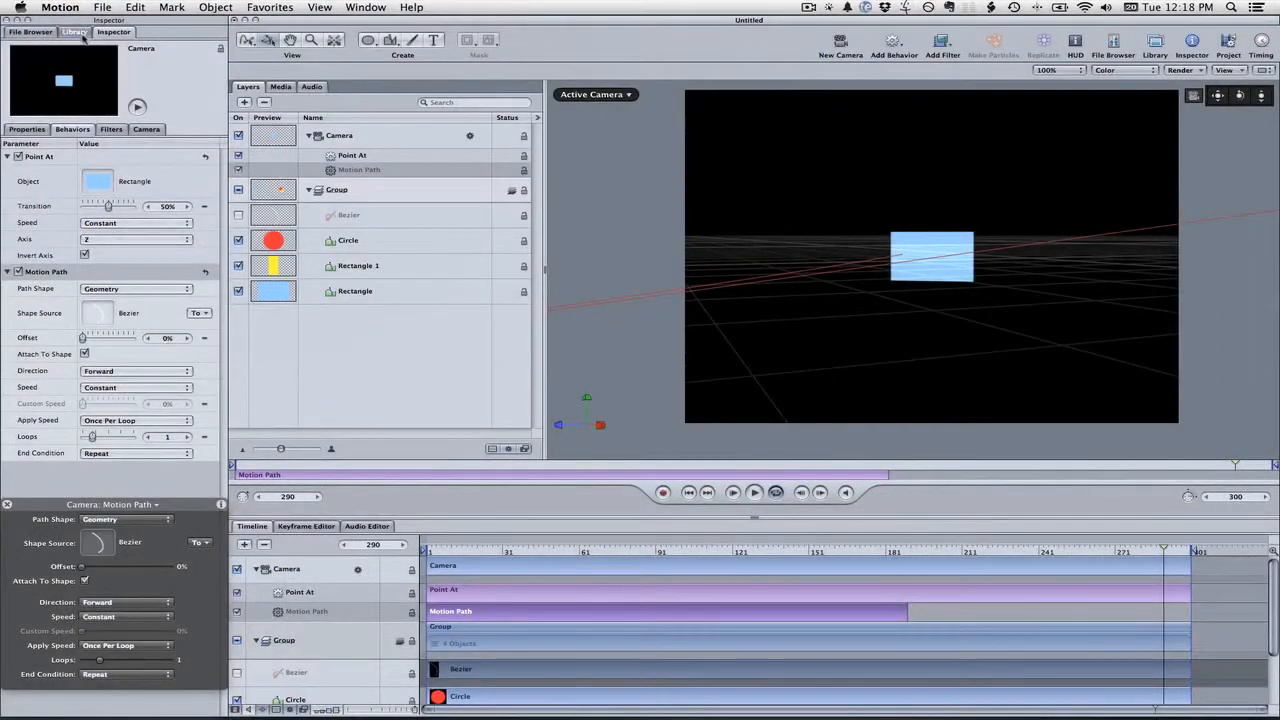
Open the Library and browse the Basic Motion behaviors category
left_click(74, 31)
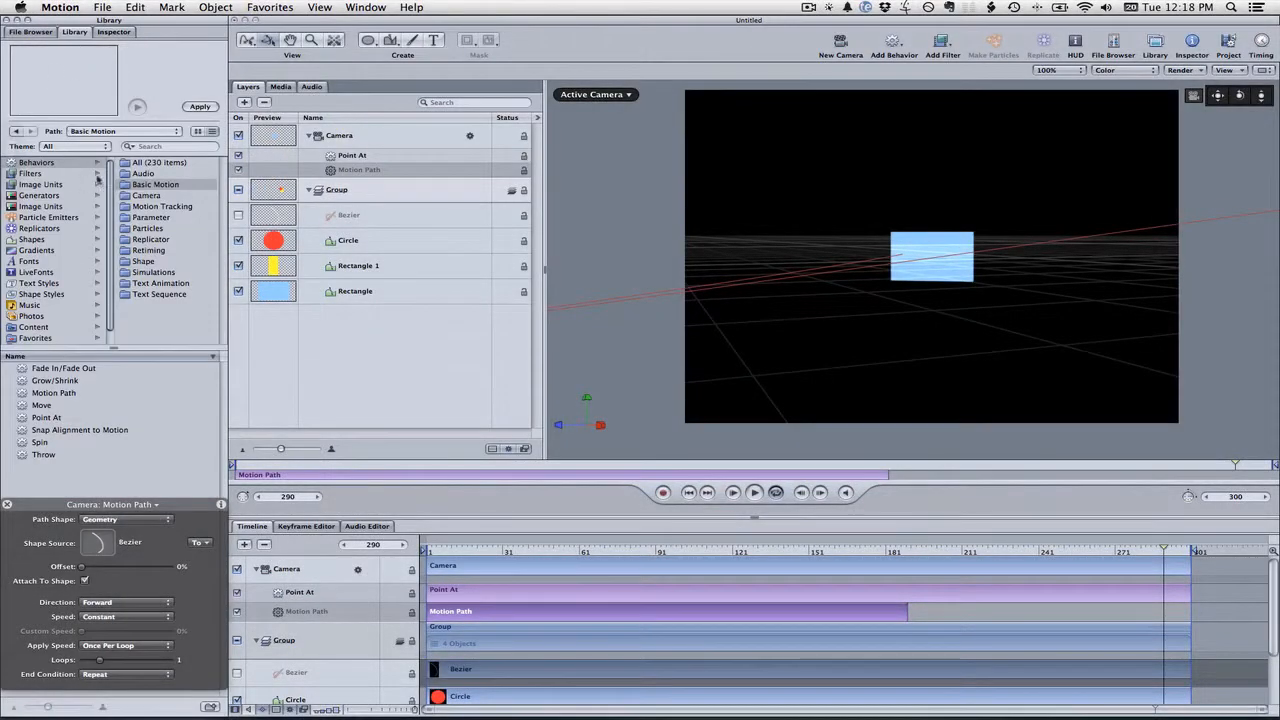
left_click(167, 196)
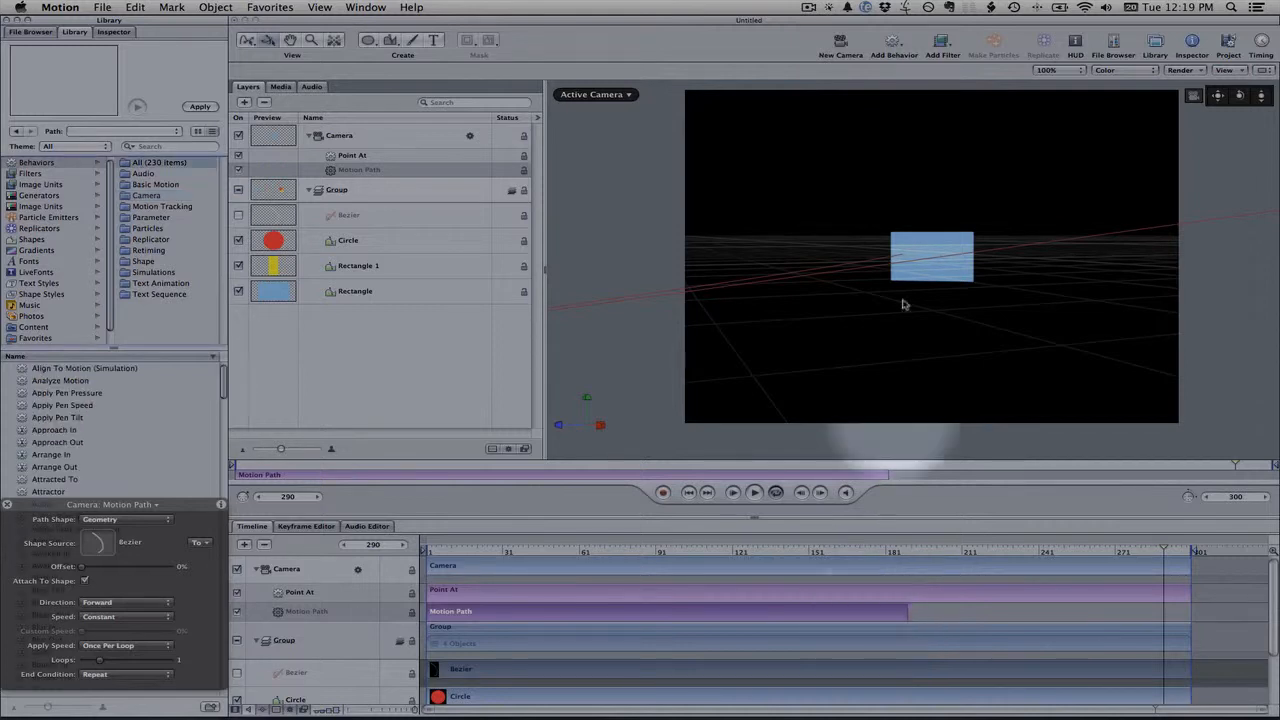
left_click(809, 7)
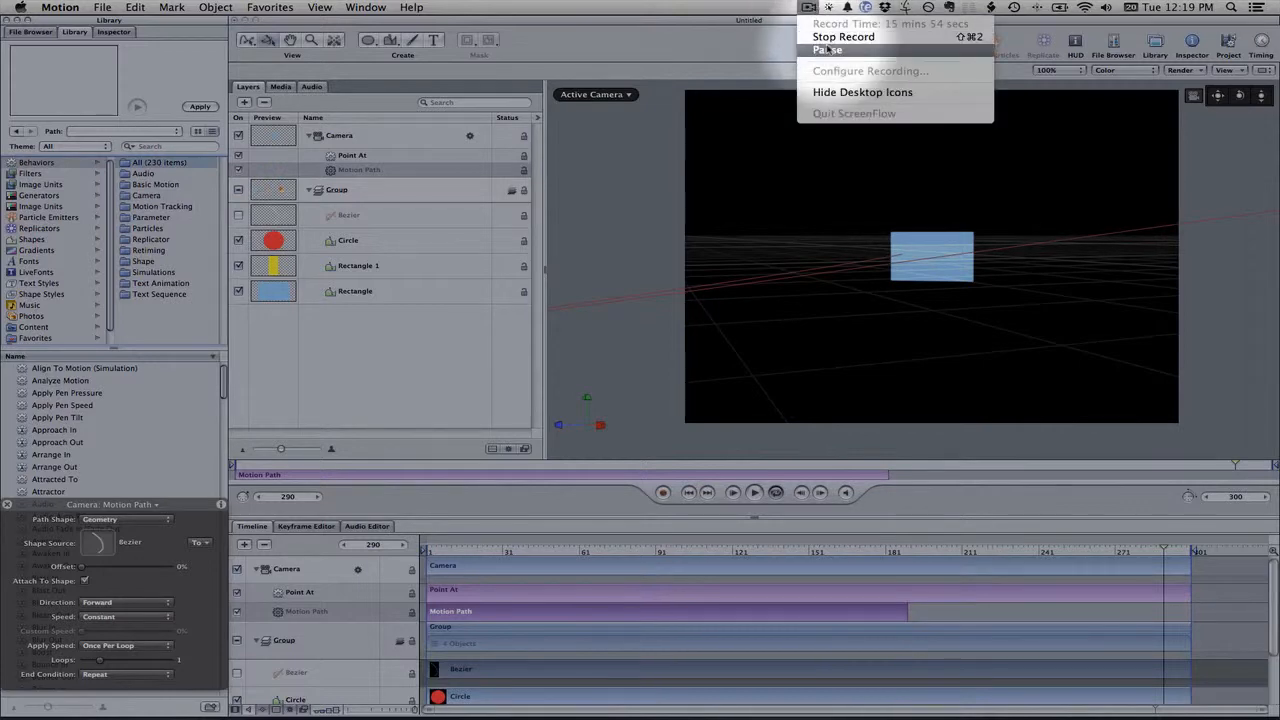